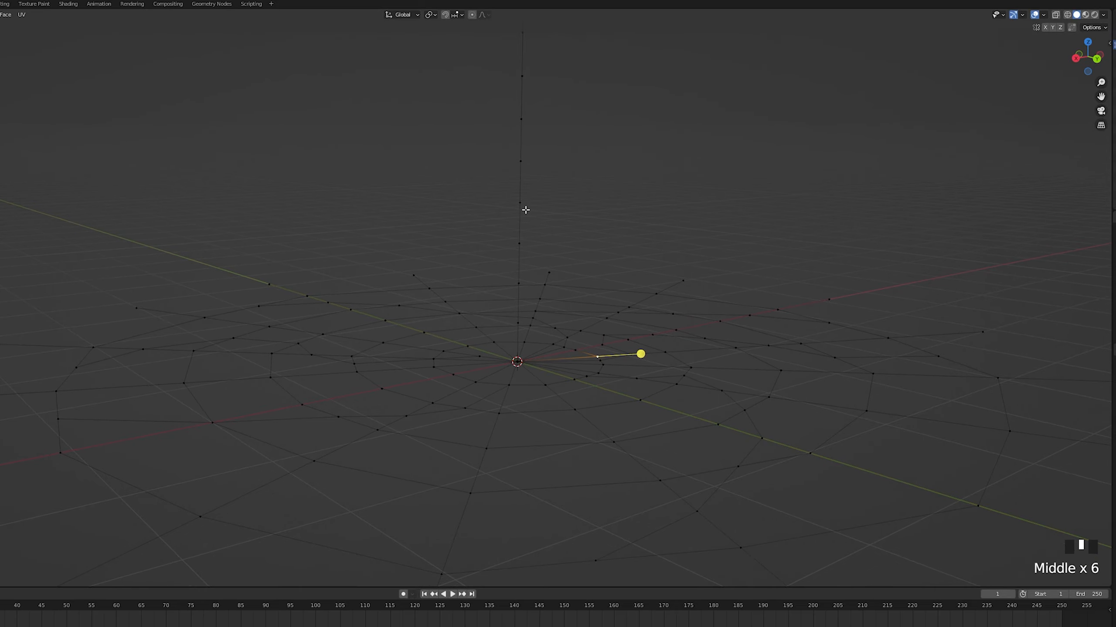
# Connect ring vertices around the web's centre to vertices low on the vertical strand with new edges.
pyautogui.keyDown('shift'); pyautogui.moveTo(641, 354); pyautogui.dragTo(596, 259); pyautogui.keyUp('shift')
pyautogui.moveTo(595, 264); pyautogui.dragTo(676, 255, button='middle')
pyautogui.click(601, 370)
pyautogui.keyDown('shift'); pyautogui.click(526, 259); pyautogui.keyUp('shift')
pyautogui.press('f')
pyautogui.click(520, 294)
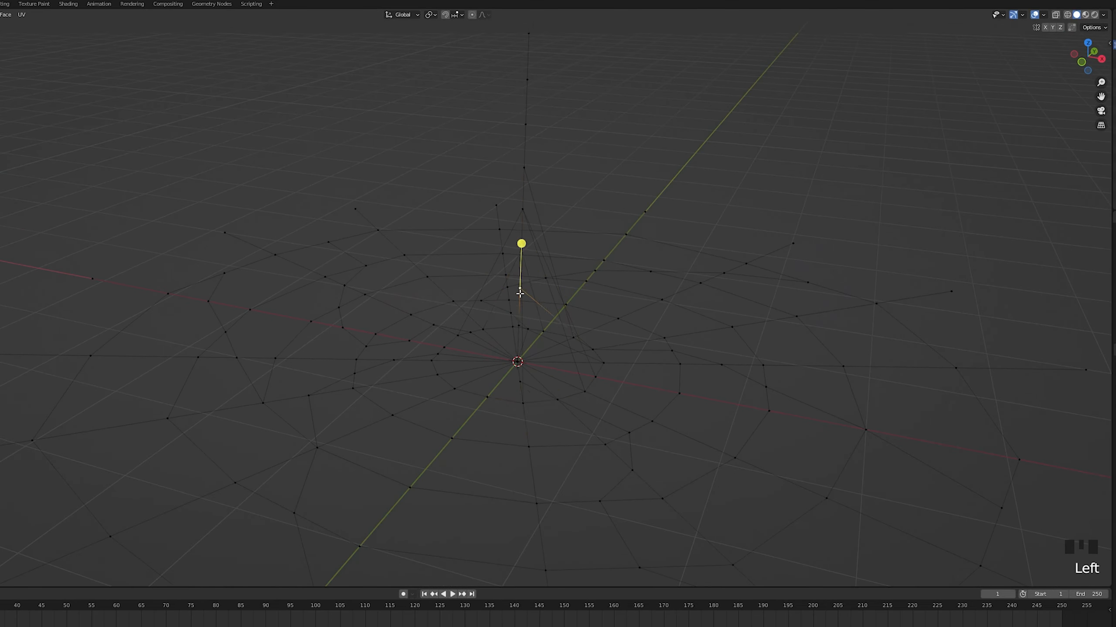
pyautogui.moveTo(520, 294); pyautogui.dragTo(623, 334, button='middle')
pyautogui.click(488, 463)
pyautogui.keyDown('shift'); pyautogui.click(528, 155); pyautogui.keyUp('shift')
pyautogui.press('f')
pyautogui.moveTo(528, 247); pyautogui.dragTo(582, 250, button='middle')
pyautogui.click(693, 402)
pyautogui.click(530, 466)
pyautogui.scroll(-2, 525, 87)
pyautogui.scroll(3, 611, 287)
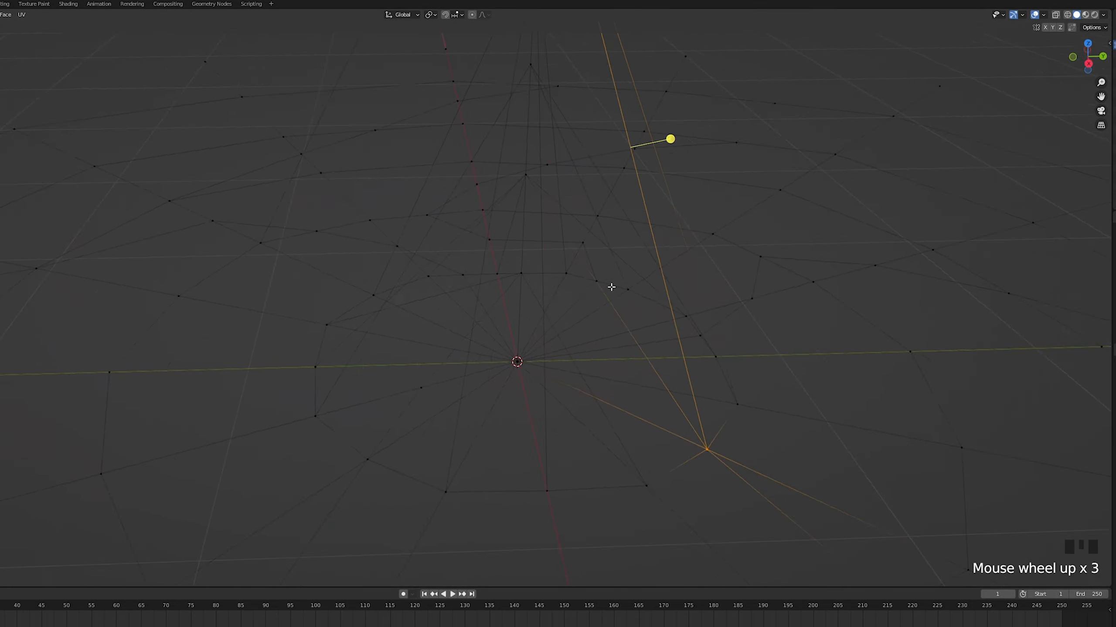
# Delete the stray edge that joins the web ring too high up on the vertical strand.
pyautogui.press('a')
pyautogui.scroll(-5, 678, 382)
pyautogui.moveTo(678, 381); pyautogui.dragTo(729, 396, button='middle')
pyautogui.scroll(3, 727, 364)
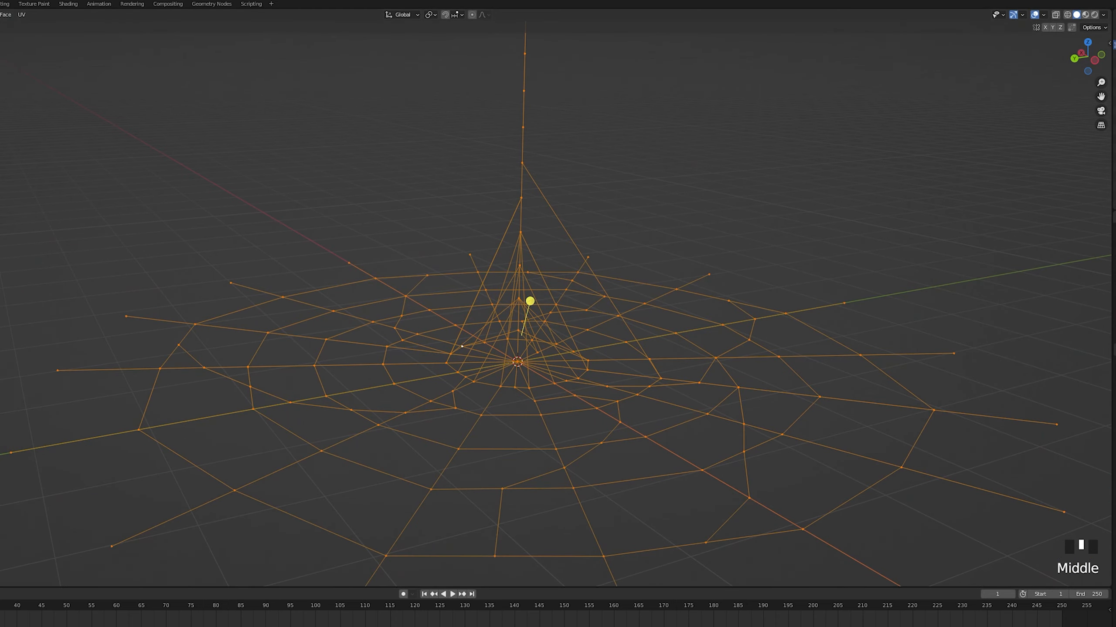
pyautogui.click(570, 233)
pyautogui.press('x')
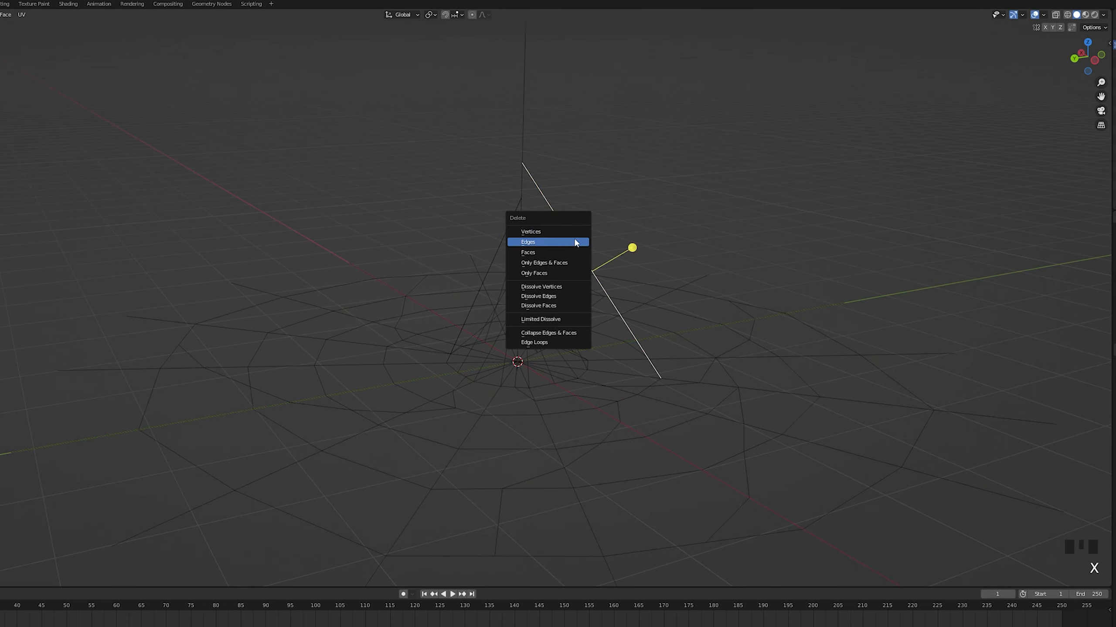
pyautogui.click(575, 243)
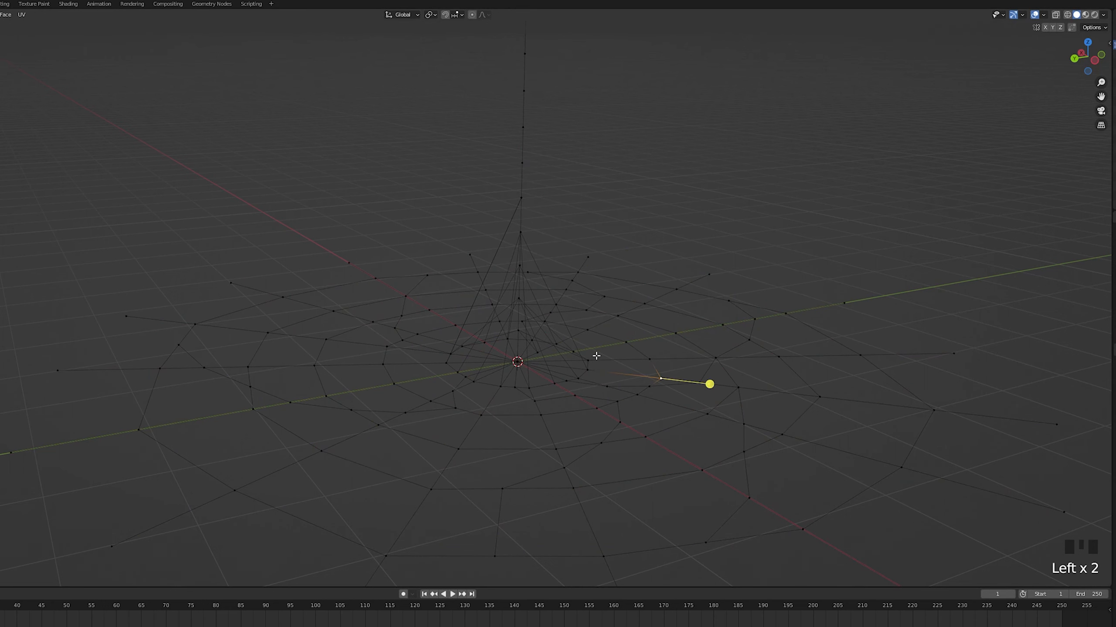
# Add the remaining edges between the web's ring vertices and the shared junction vertex on the vertical strand.
pyautogui.scroll(2, 596, 356)
pyautogui.keyDown('shift'); pyautogui.moveTo(650, 364); pyautogui.dragTo(670, 399, button='middle'); pyautogui.keyUp('shift')
pyautogui.hotkey('ctrl', 'r')
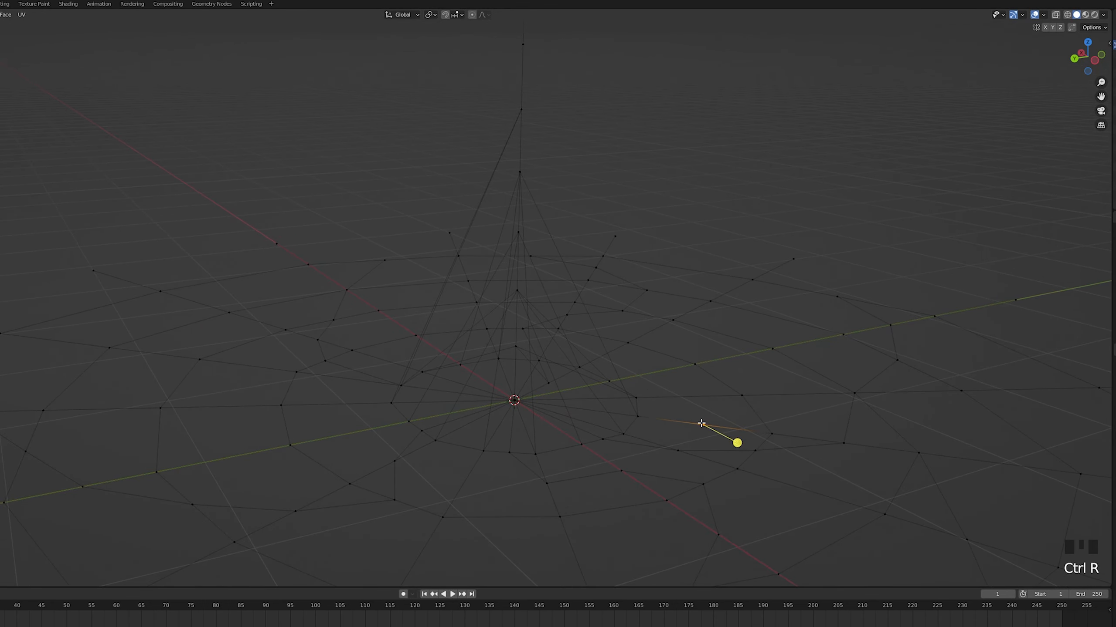
pyautogui.keyDown('shift'); pyautogui.click(542, 170); pyautogui.keyUp('shift')
pyautogui.click(522, 112)
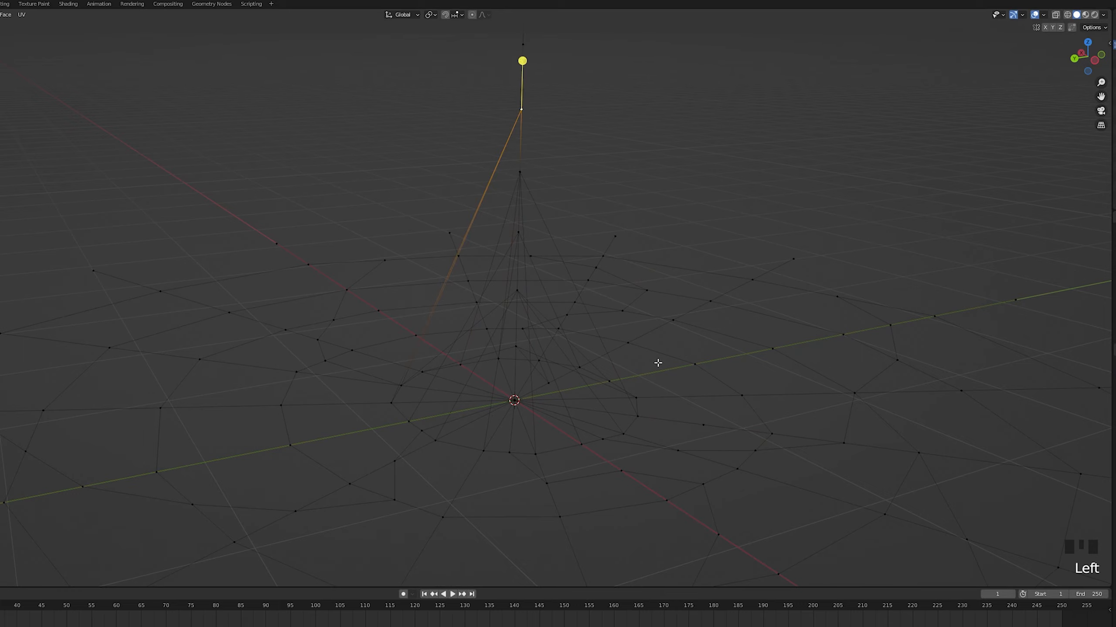
pyautogui.keyDown('shift'); pyautogui.click(701, 420); pyautogui.keyUp('shift')
pyautogui.moveTo(700, 399)
pyautogui.mouseDown(button='middle')
pyautogui.moveTo(688, 390)
pyautogui.moveTo(690, 410)
pyautogui.mouseUp(button='middle')
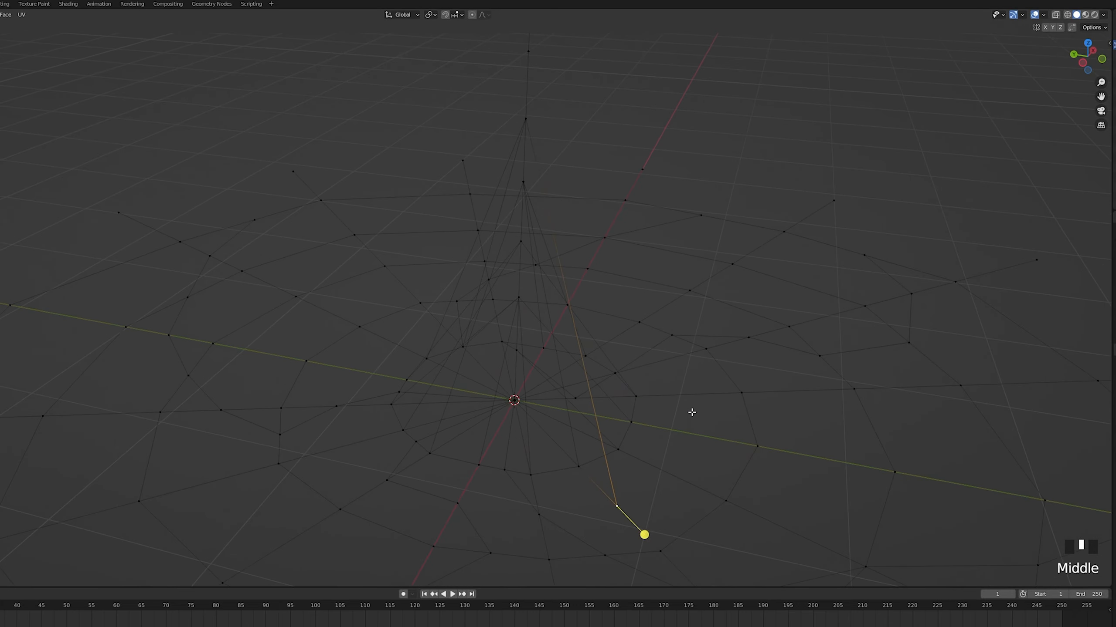
pyautogui.hotkey('ctrl', 'r')
pyautogui.keyDown('shift'); pyautogui.click(557, 156); pyautogui.keyUp('shift')
pyautogui.moveTo(570, 160); pyautogui.dragTo(802, 284, button='middle')
pyautogui.scroll(-4, 540, 212)
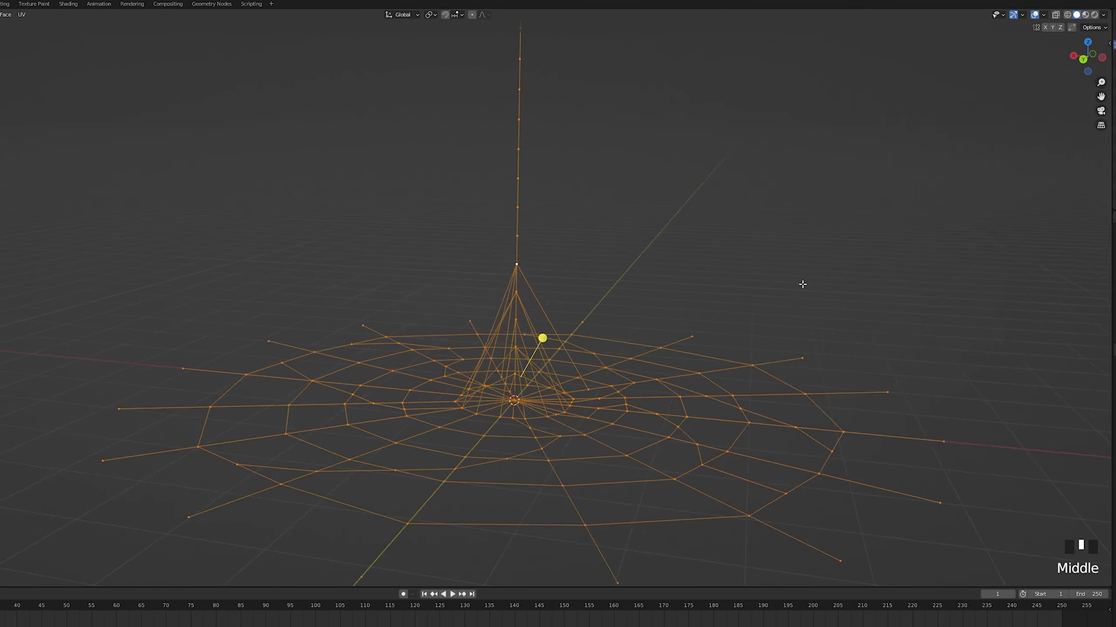
pyautogui.scroll(-4, 690, 334)
pyautogui.moveTo(689, 334); pyautogui.dragTo(732, 357, button='middle')
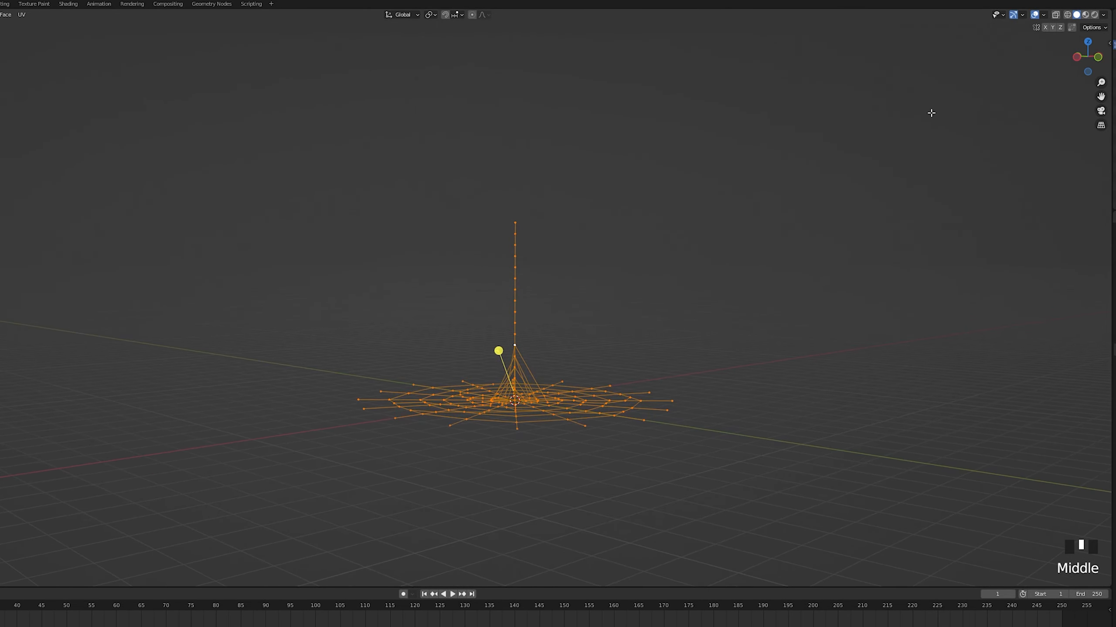
# Leave Edit Mode and rename the Plane object to Web.
pyautogui.press('Tab')
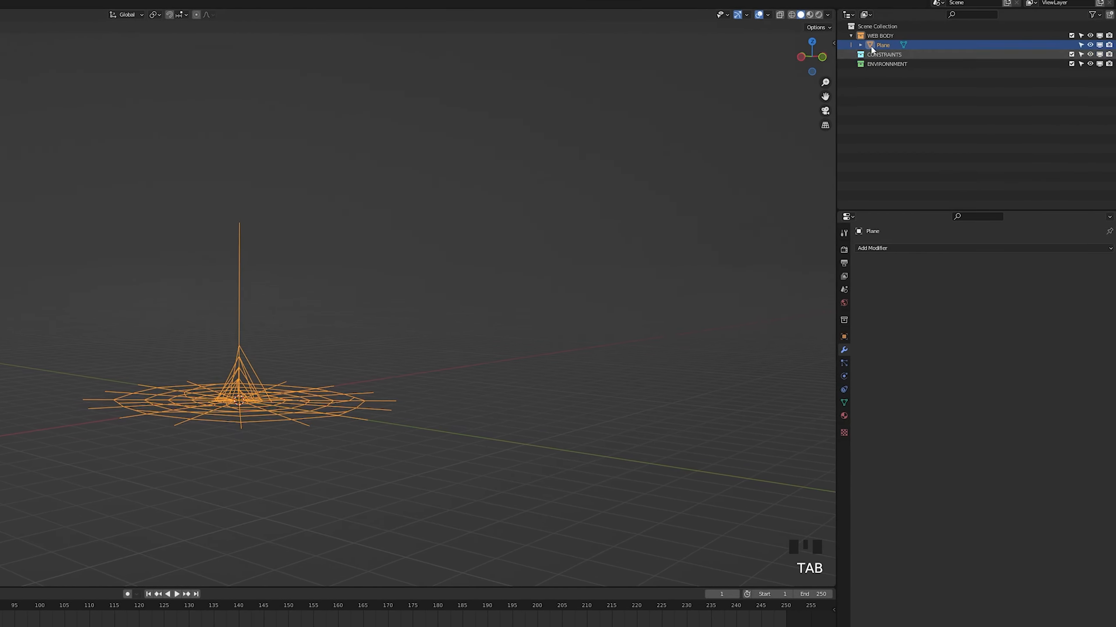
pyautogui.doubleClick(872, 48)
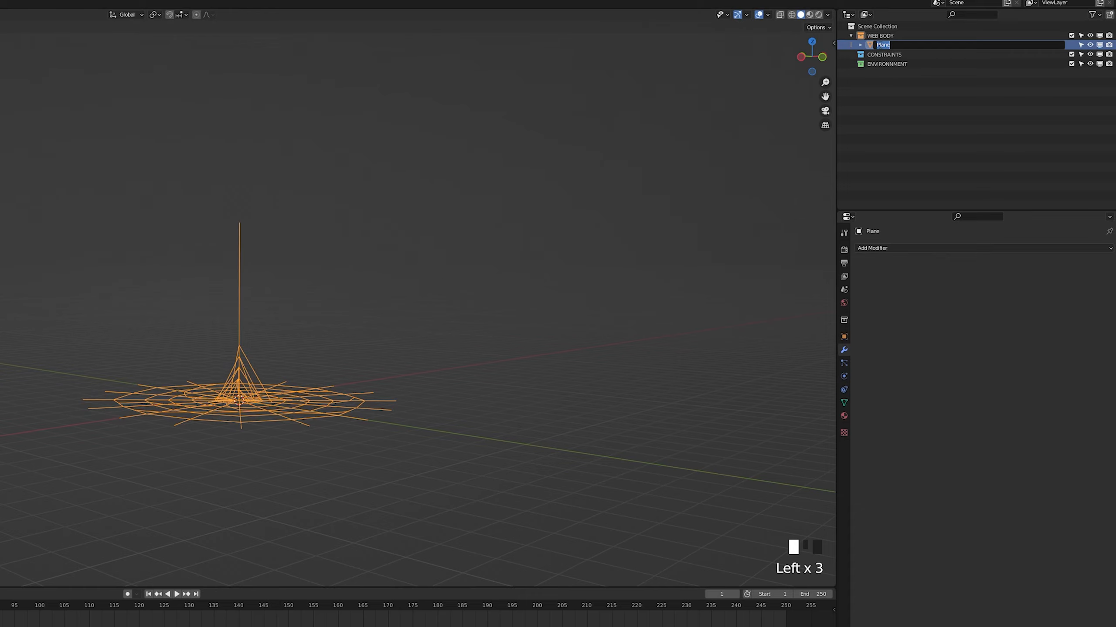
pyautogui.write('wEB')
pyautogui.press('Return')
# In Edit Mode, select the outer end vertex of every radial thread plus the top vertex of the vertical strand.
pyautogui.keyDown('shift'); pyautogui.moveTo(241, 457); pyautogui.dragTo(244, 383, button='middle'); pyautogui.keyUp('shift')
pyautogui.scroll(-2, 333, 408)
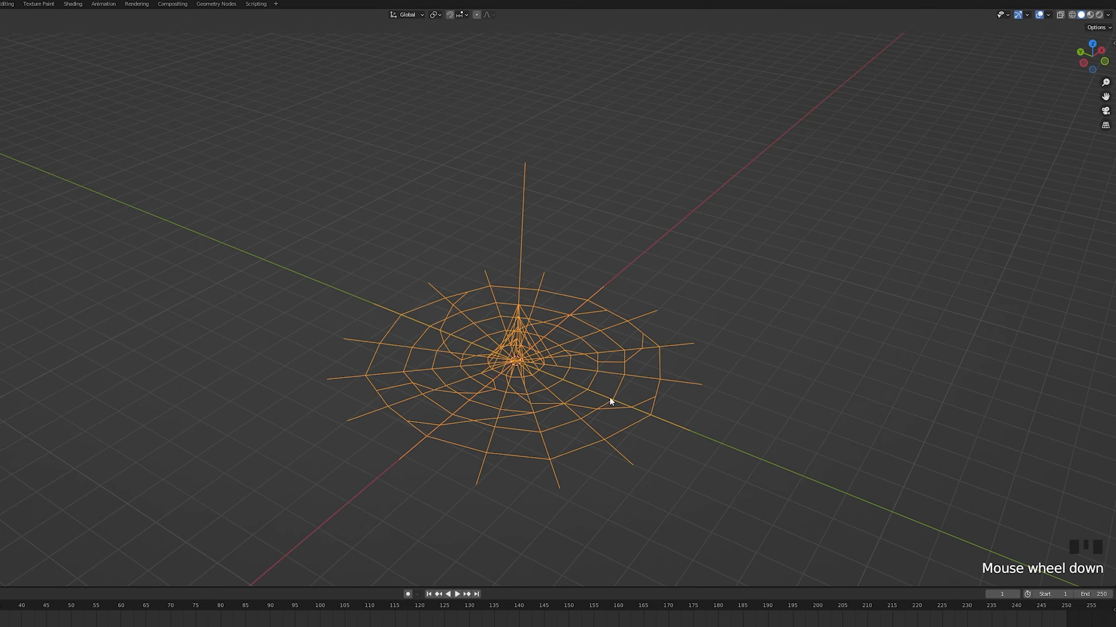
pyautogui.keyDown('alt'); pyautogui.moveTo(611, 401); pyautogui.dragTo(565, 374, button='middle'); pyautogui.keyUp('alt')
pyautogui.press('Tab')
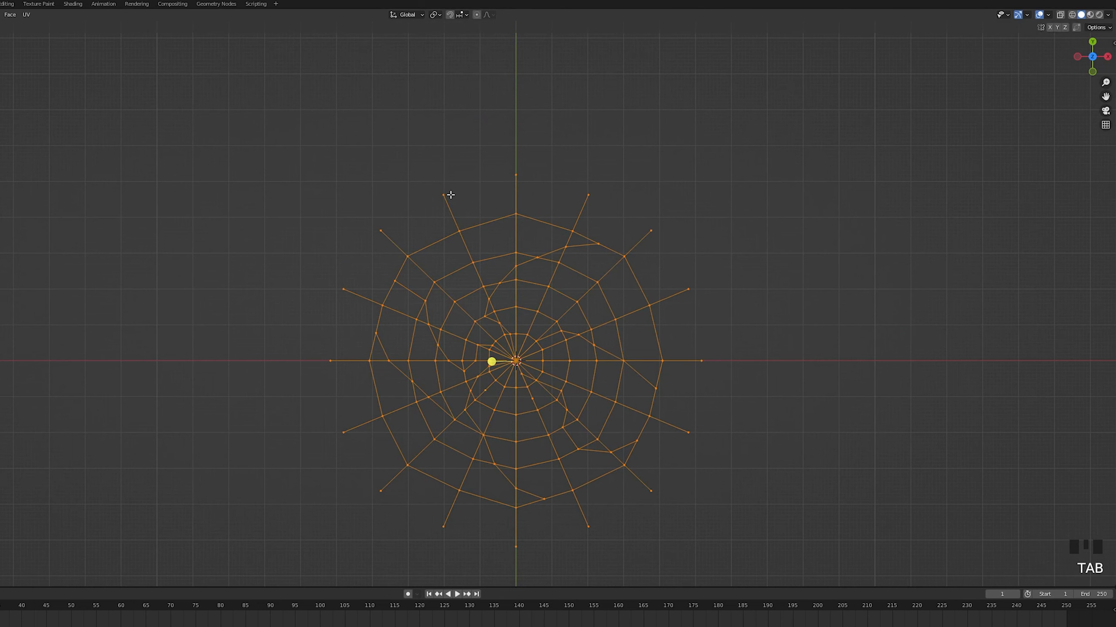
pyautogui.click(449, 194)
pyautogui.hotkey('ctrl', 'l')
pyautogui.click(707, 286)
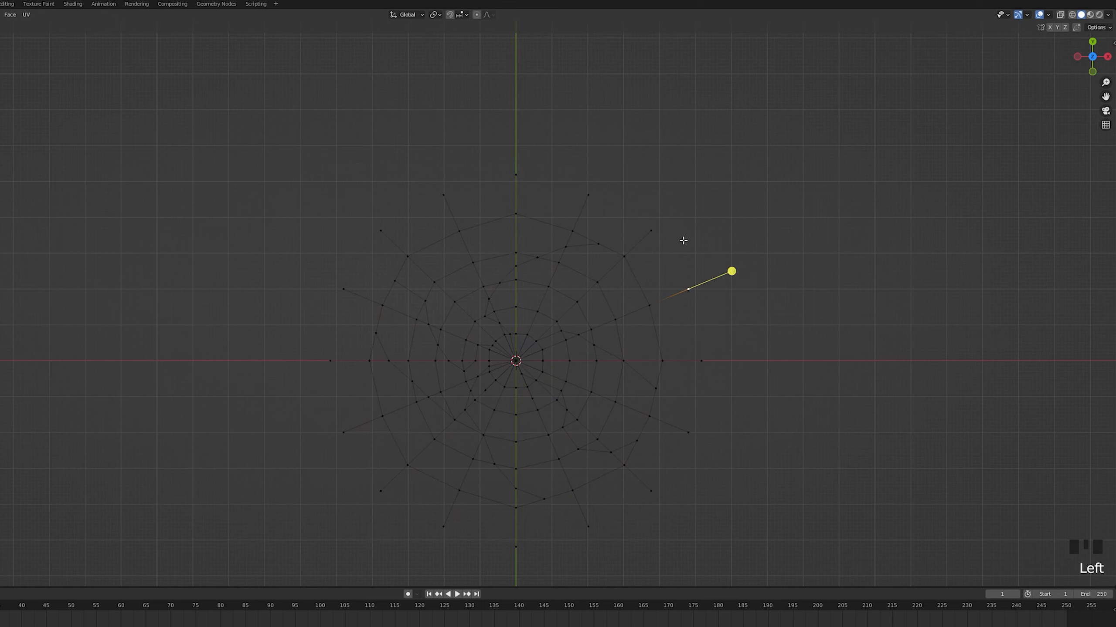
pyautogui.keyDown('shift'); pyautogui.click(654, 230); pyautogui.keyUp('shift')
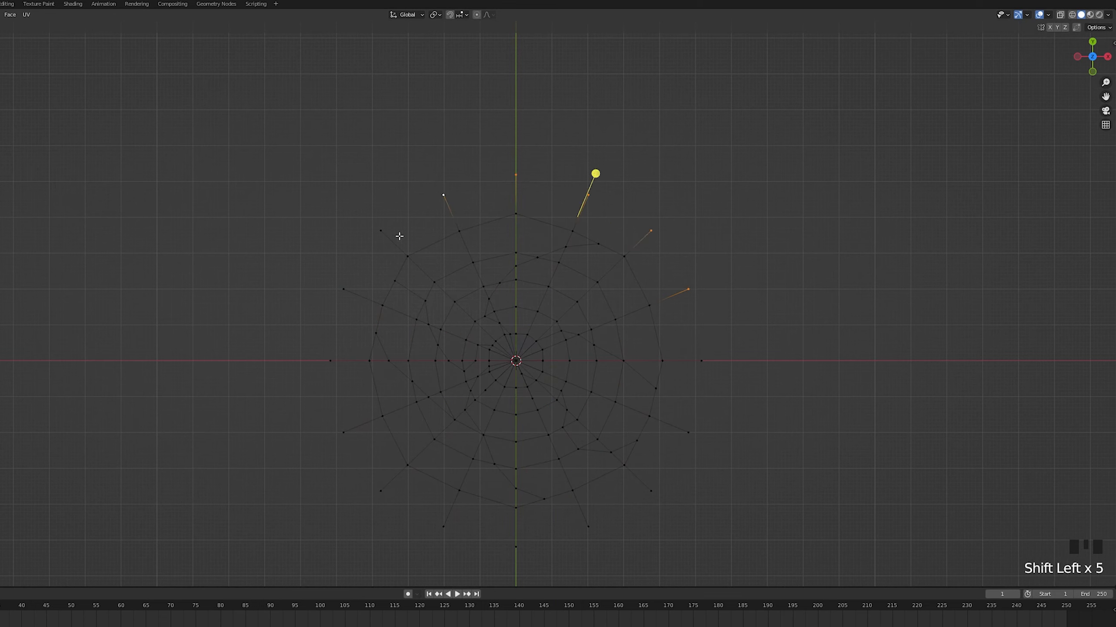
pyautogui.keyDown('shift'); pyautogui.click(344, 433); pyautogui.keyUp('shift')
pyautogui.keyDown('shift'); pyautogui.click(379, 487); pyautogui.keyUp('shift')
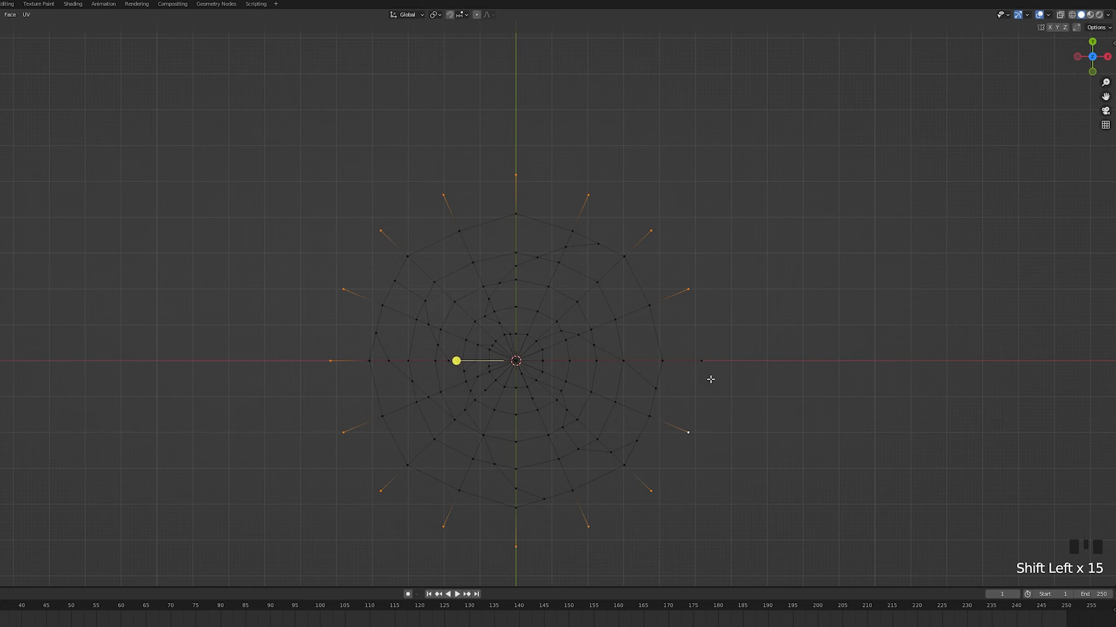
pyautogui.moveTo(632, 405); pyautogui.dragTo(595, 208, button='middle')
pyautogui.keyDown('shift'); pyautogui.click(527, 155); pyautogui.keyUp('shift')
pyautogui.moveTo(722, 257); pyautogui.dragTo(740, 284, button='middle')
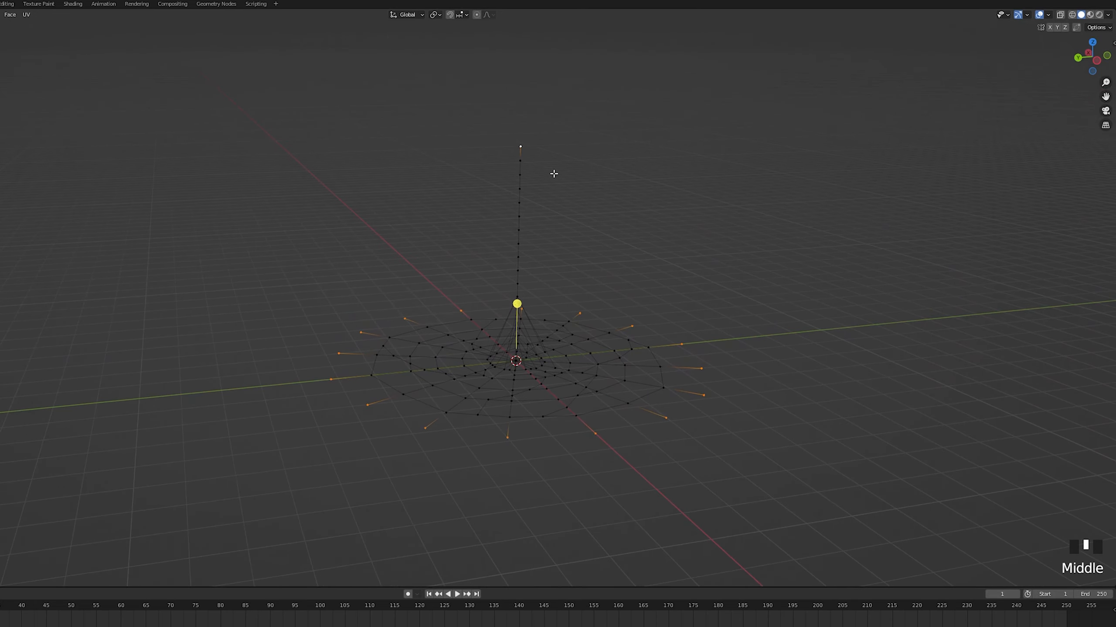
pyautogui.moveTo(554, 173); pyautogui.dragTo(665, 241, button='middle')
# Assign the selected end vertices to a new vertex group named PIN GROUP and check its membership by reselecting the group.
pyautogui.hotkey('ctrl', 'g')
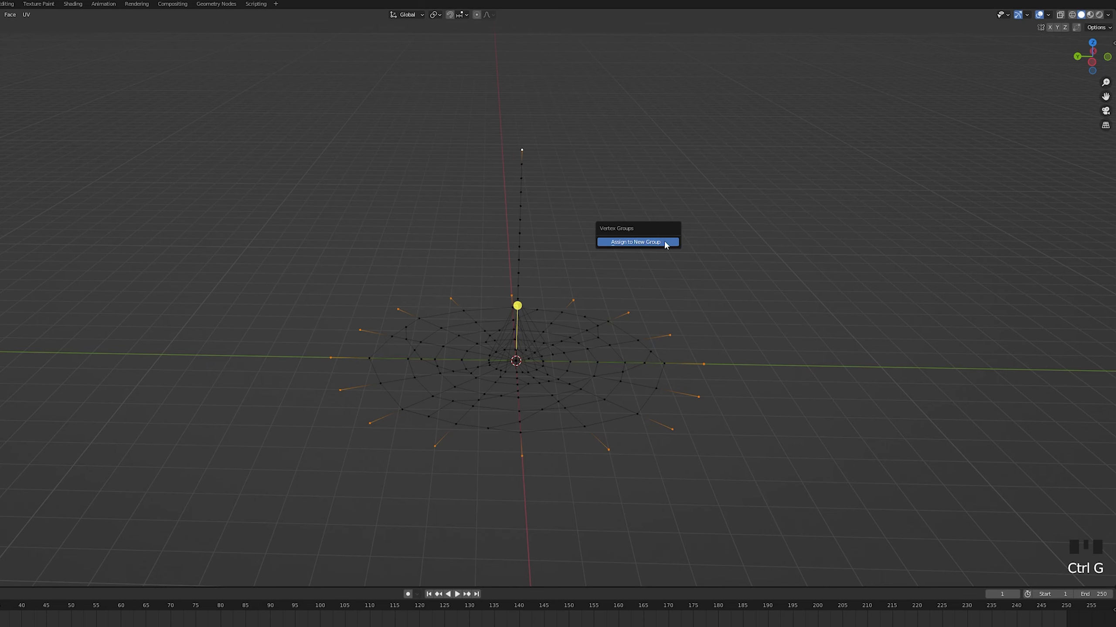
pyautogui.click(666, 243)
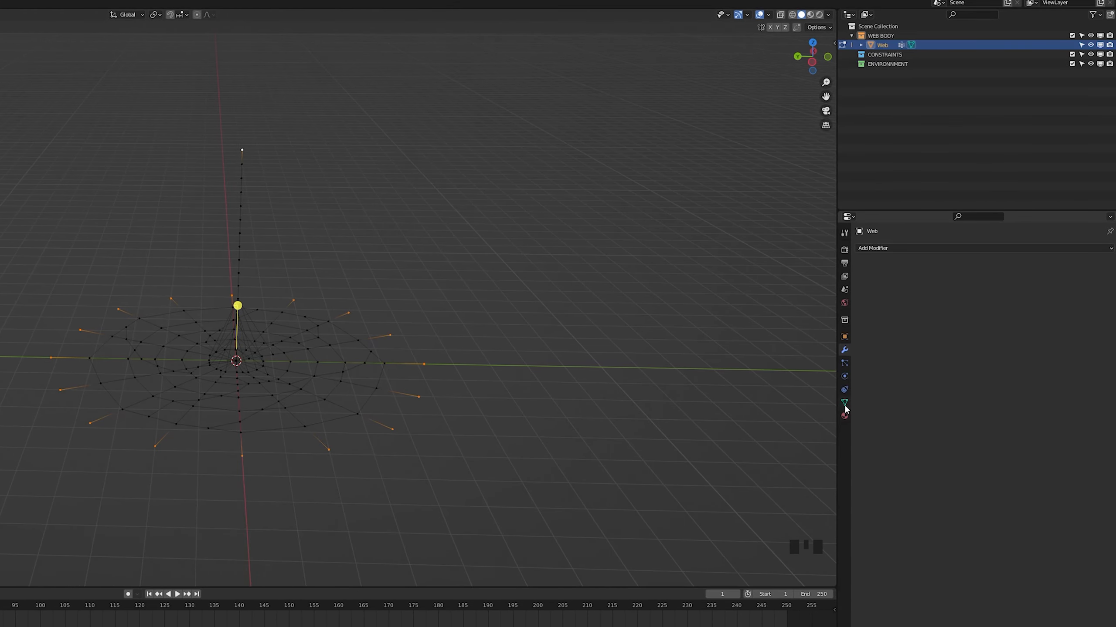
pyautogui.click(844, 403)
pyautogui.doubleClick(878, 280)
pyautogui.write('Pl')
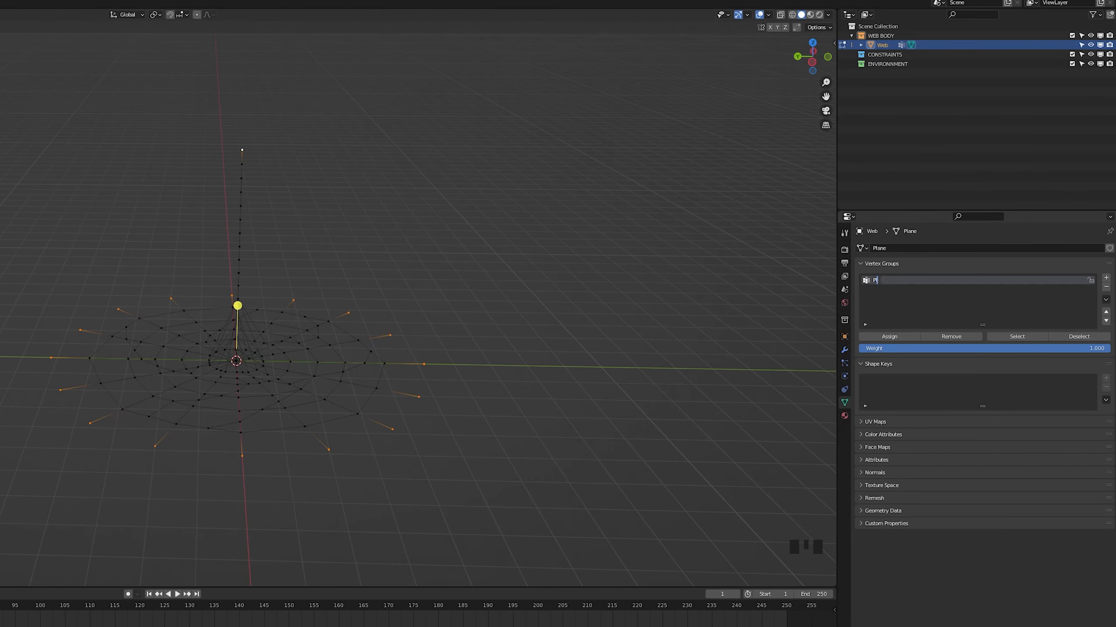
pyautogui.click(552, 352)
pyautogui.click(552, 352)
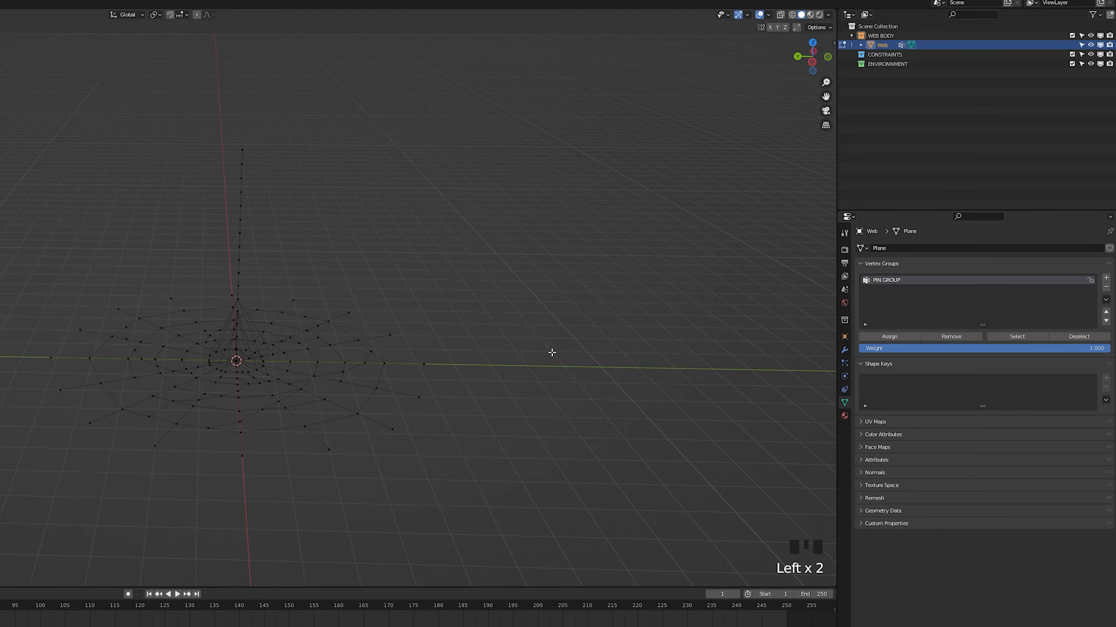
pyautogui.click(1017, 337)
# Hook each outer end vertex of the web's radial threads to its own new empty, one by one around the web.
pyautogui.moveTo(548, 318); pyautogui.dragTo(354, 347, button='middle')
pyautogui.press('Tab')
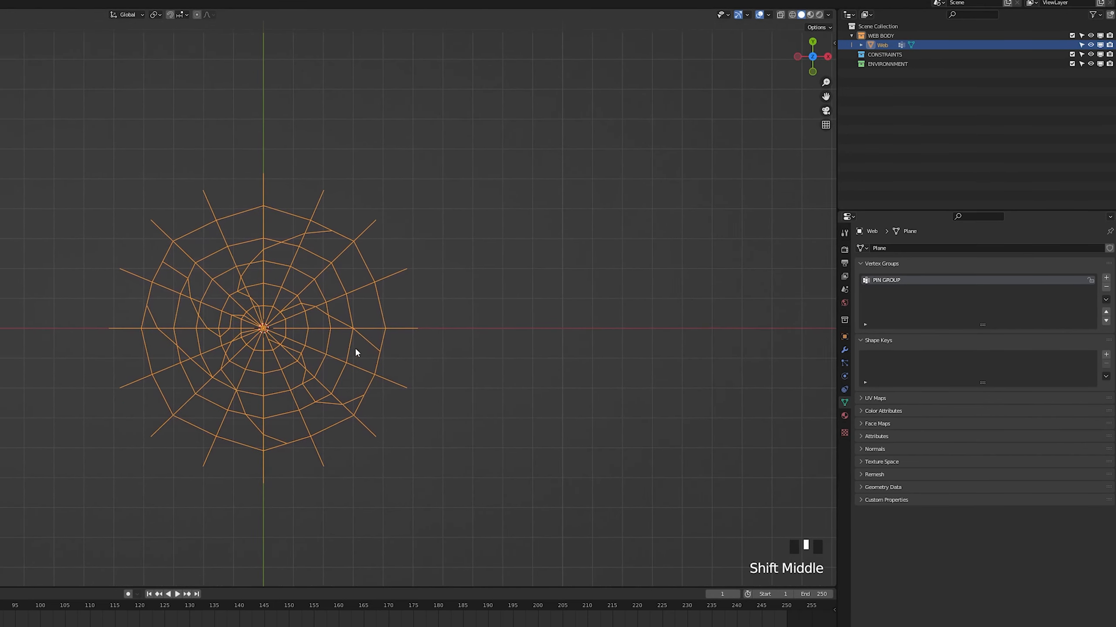
pyautogui.press('Tab')
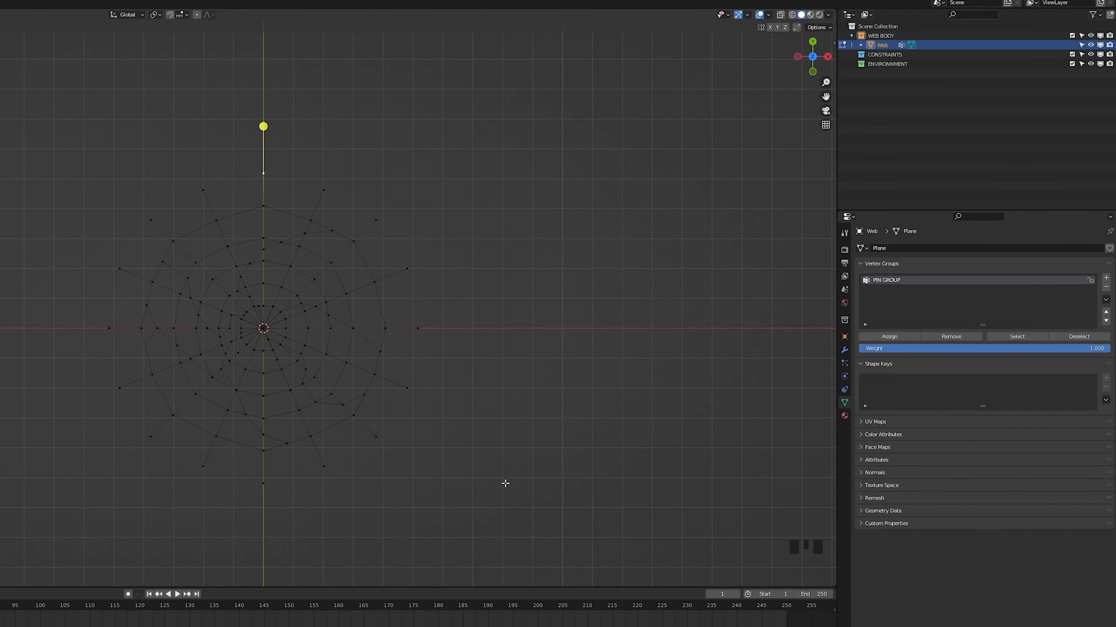
pyautogui.hotkey('ctrl', 'h')
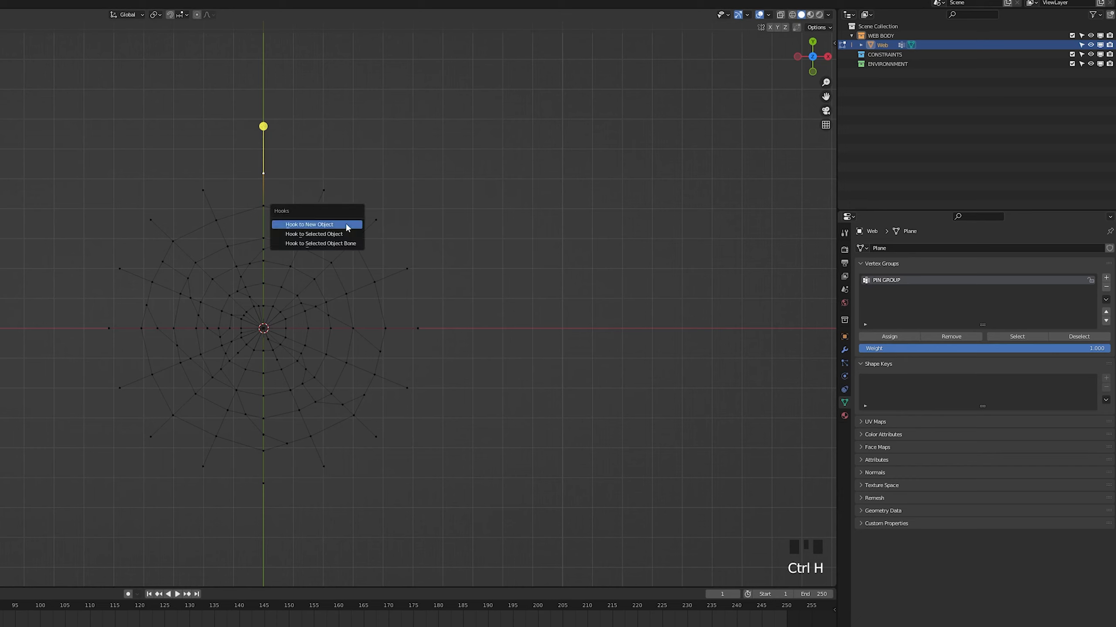
pyautogui.click(323, 226)
pyautogui.click(326, 190)
pyautogui.hotkey('ctrl', 'h')
pyautogui.click(373, 220)
pyautogui.hotkey('ctrl', 'h')
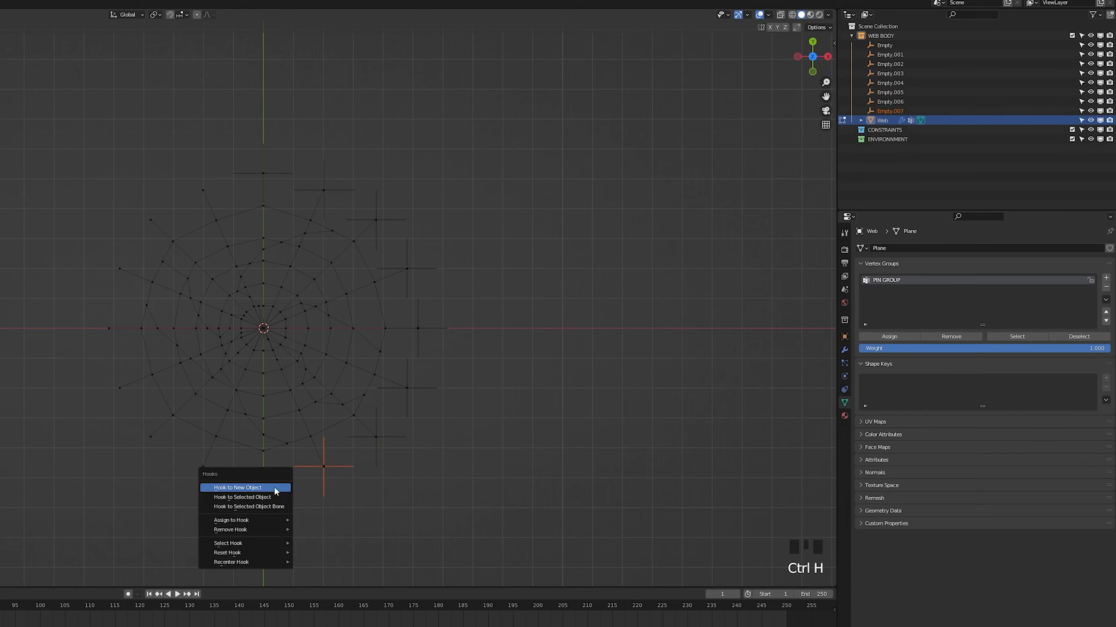
pyautogui.click(274, 487)
pyautogui.hotkey('ctrl', 'h')
pyautogui.click(268, 348)
# Hook the top vertex of the vertical strand to a new empty.
pyautogui.moveTo(269, 348); pyautogui.dragTo(333, 279, button='middle')
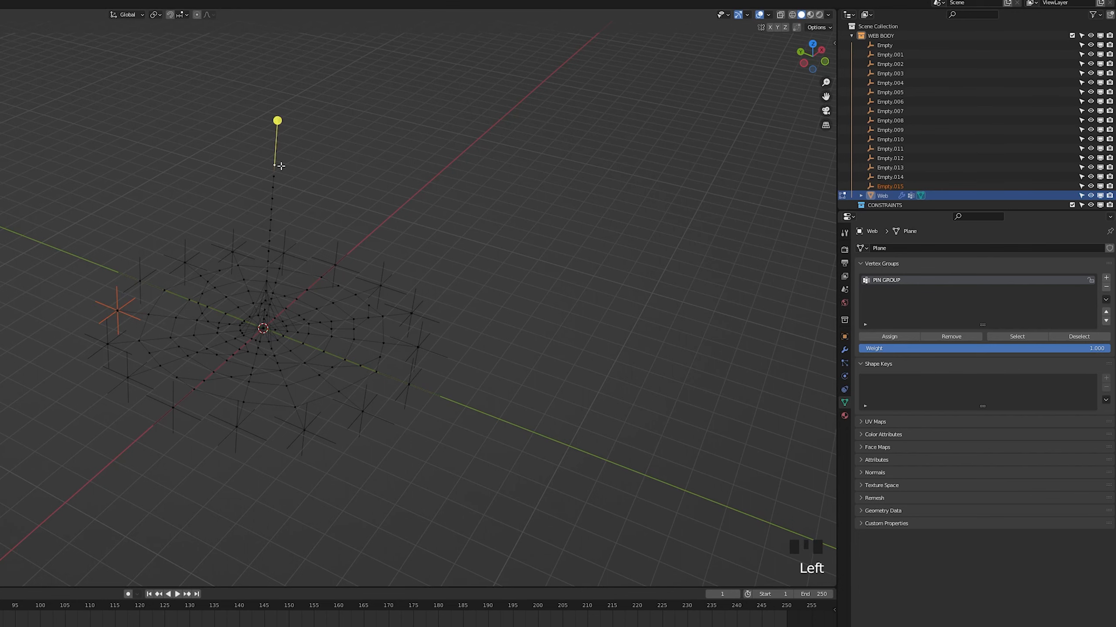
pyautogui.hotkey('ctrl', 'h')
pyautogui.click(344, 252)
pyautogui.moveTo(307, 253); pyautogui.dragTo(294, 166, button='middle')
# Rename the empty at the top of the vertical strand to TAIL and save the file.
pyautogui.click(294, 166)
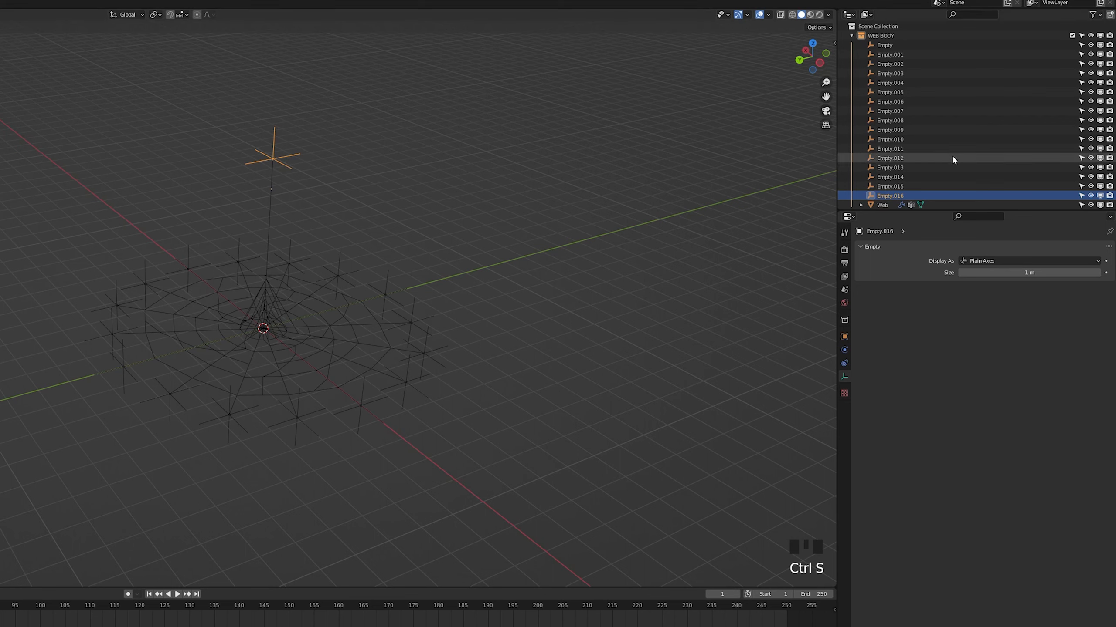
pyautogui.doubleClick(890, 196)
pyautogui.scroll(-1, 890, 177)
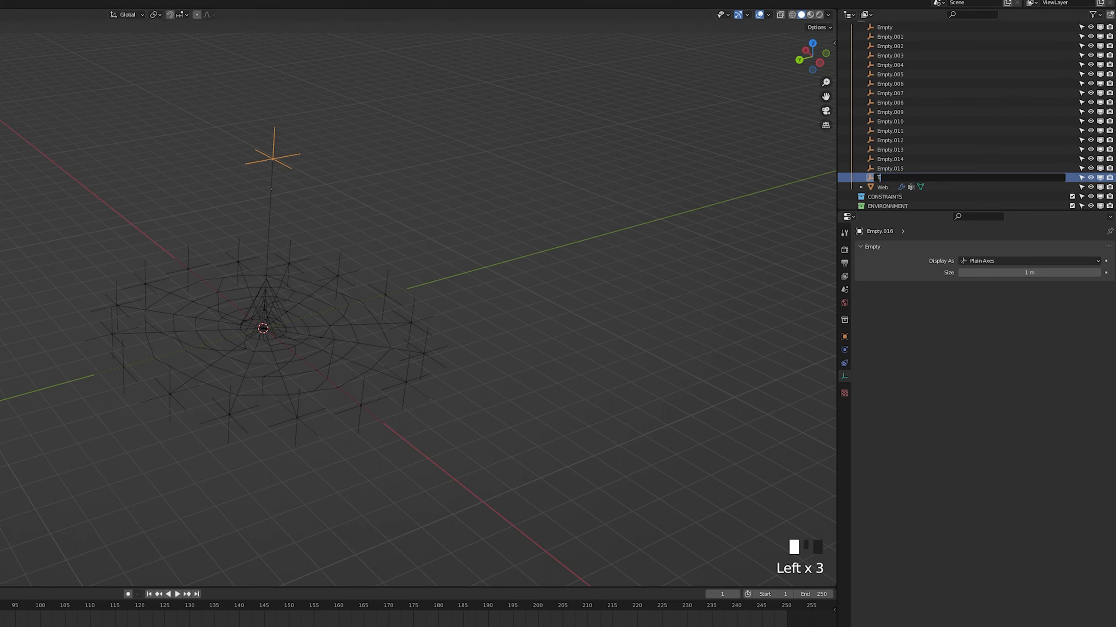
pyautogui.write('TAIL')
pyautogui.hotkey('ctrl', 's')
# Display the TAIL empty as a sphere with a size of 0.86 m.
pyautogui.click(999, 260)
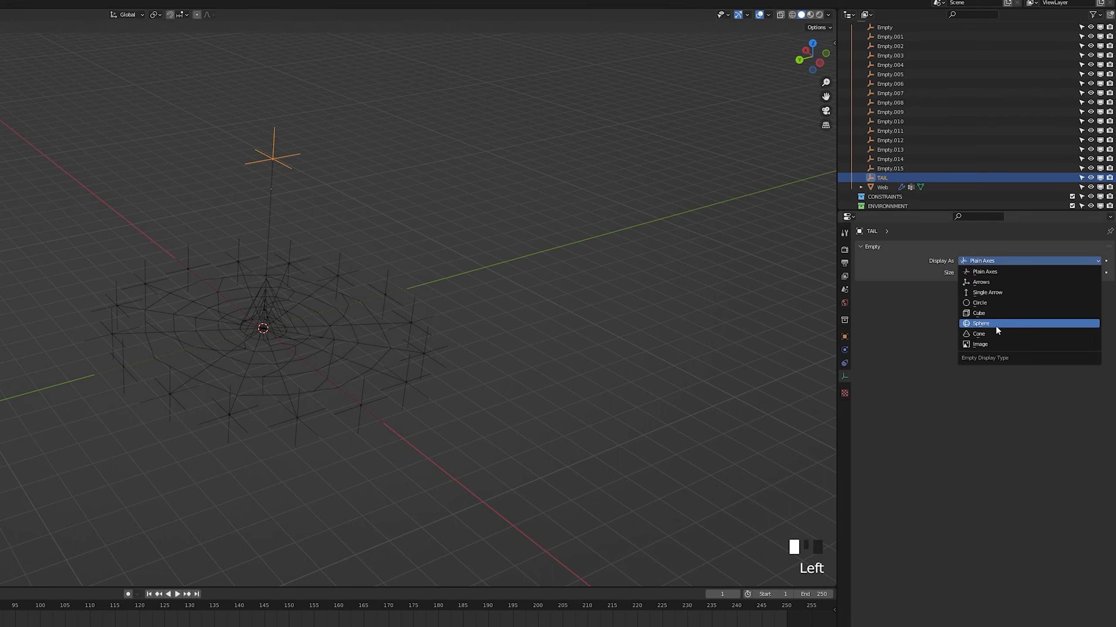
pyautogui.click(995, 324)
pyautogui.moveTo(1010, 273)
pyautogui.mouseDown()
pyautogui.moveTo(997, 272)
pyautogui.moveTo(1010, 272)
pyautogui.mouseUp()
pyautogui.moveTo(503, 274); pyautogui.dragTo(461, 285, button='middle')
pyautogui.keyDown('shift'); pyautogui.moveTo(461, 285); pyautogui.dragTo(416, 304, button='middle'); pyautogui.keyUp('shift')
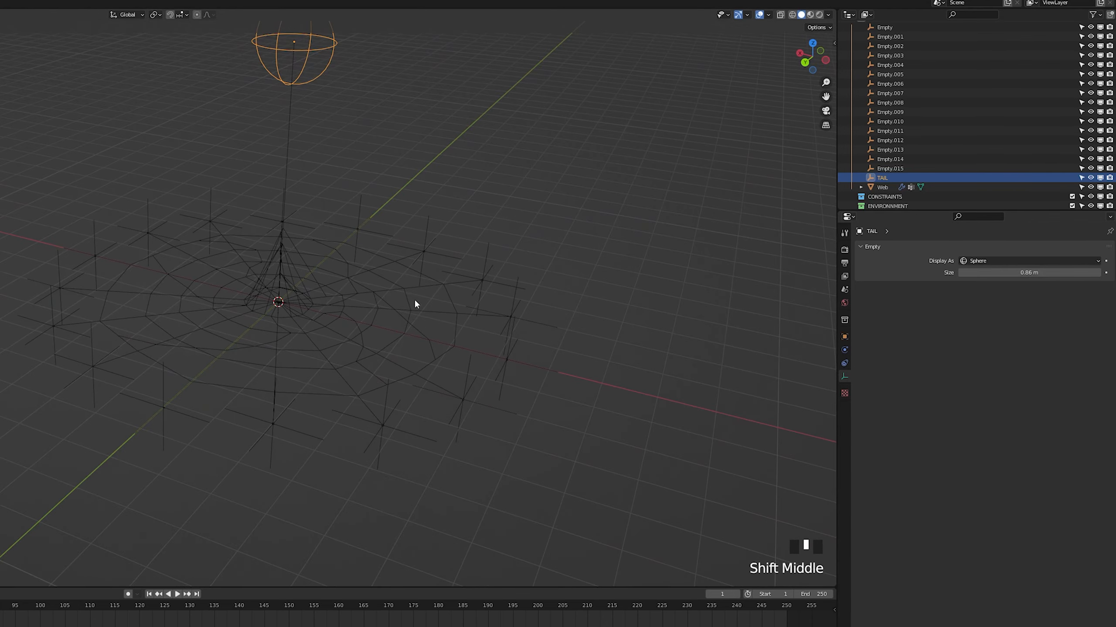
# Select the Web mesh and add Cloth physics to it.
pyautogui.click(461, 350)
pyautogui.moveTo(461, 352); pyautogui.dragTo(439, 334, button='middle')
pyautogui.click(844, 377)
pyautogui.click(935, 269)
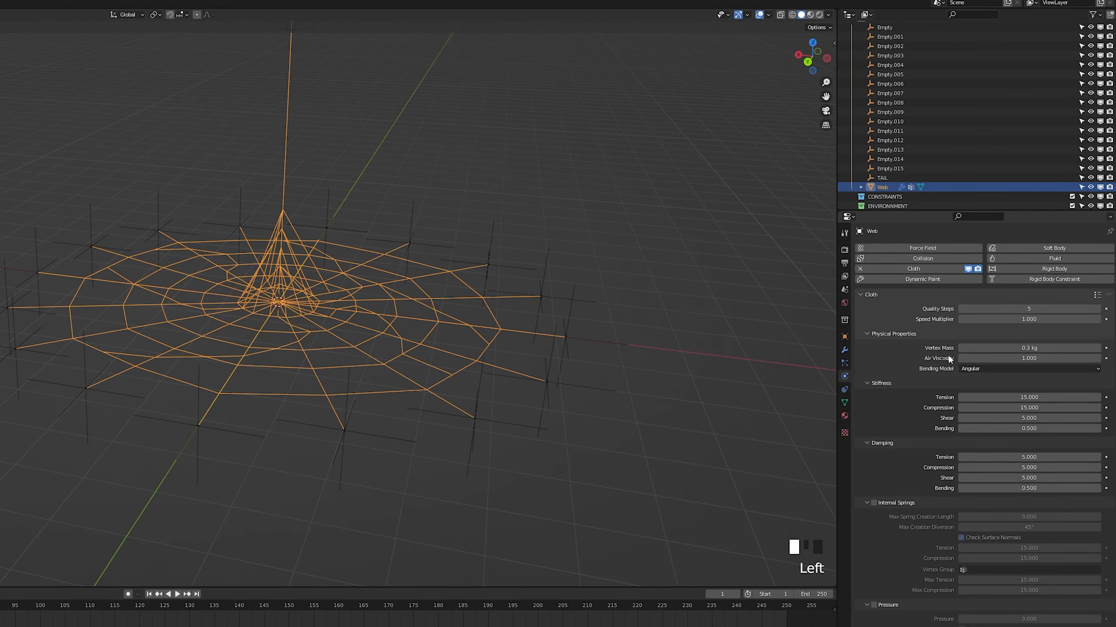
# Set the cloth's Quality Steps to 3 and its Air Viscosity to 0.5.
pyautogui.click(1050, 309)
pyautogui.write('3')
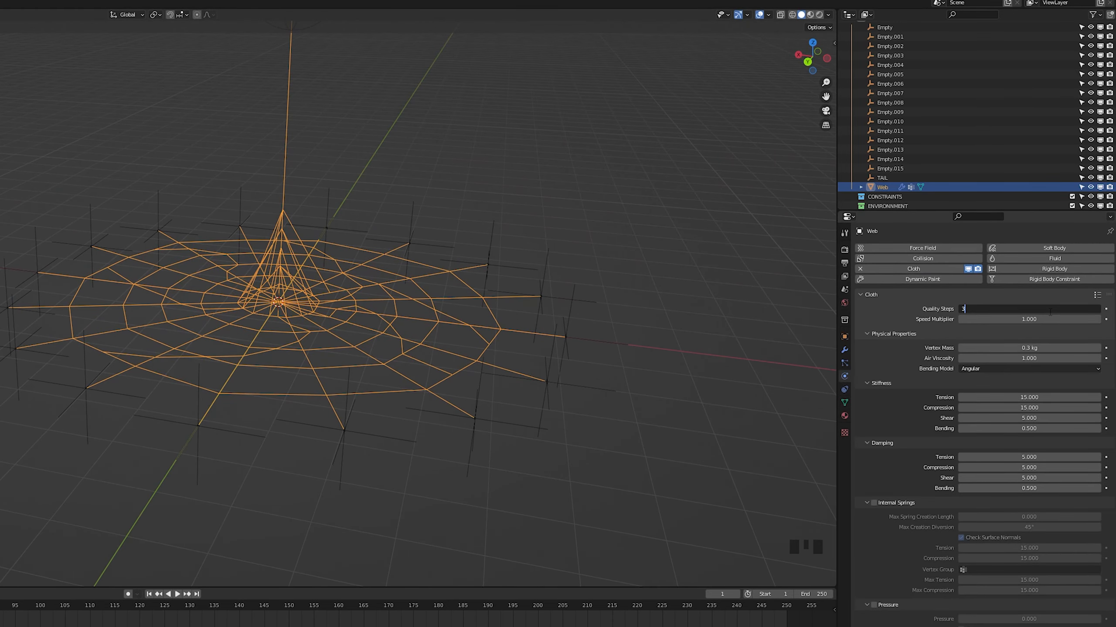
pyautogui.press('Return')
pyautogui.click(1051, 359)
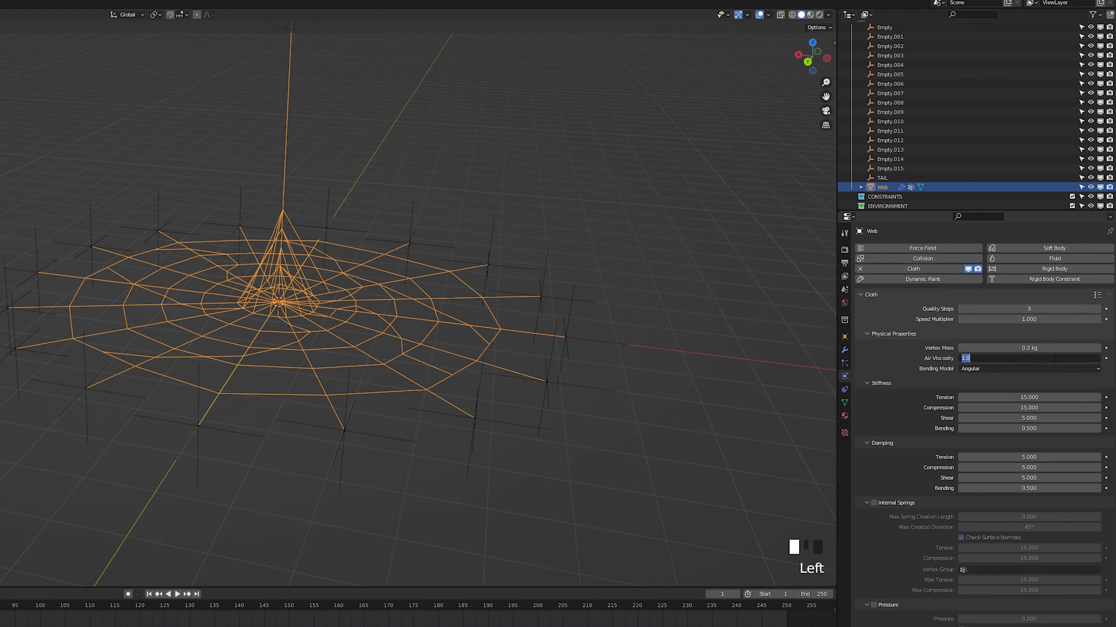
pyautogui.write('.5')
pyautogui.press('Return')
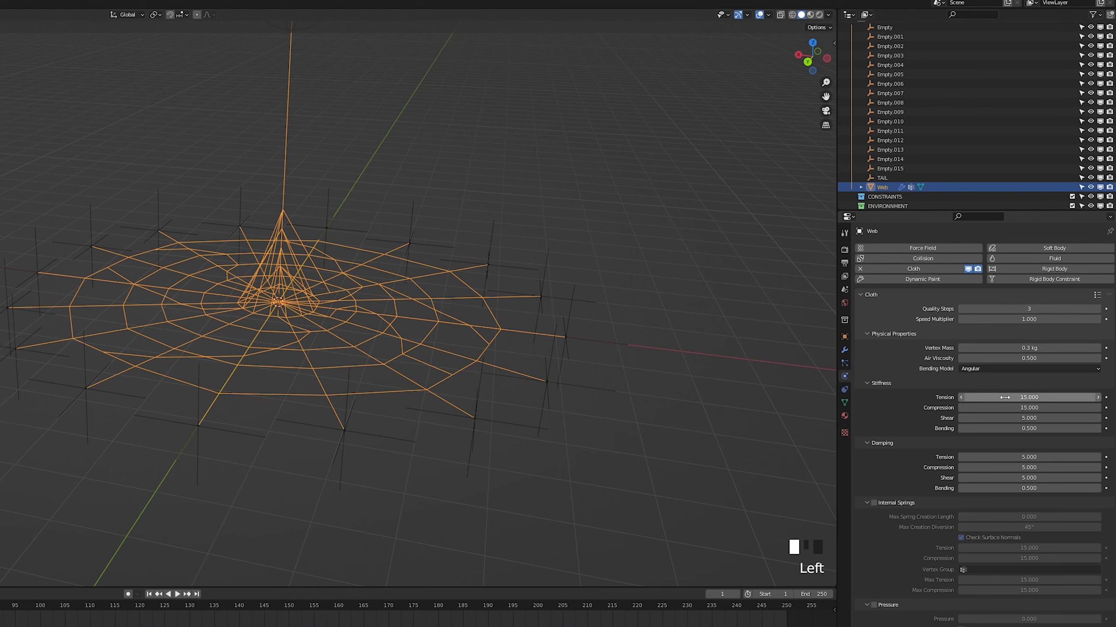
# Set the timeline's end frame and the cloth cache's simulation end both to 500.
pyautogui.scroll(-12, 1027, 398)
pyautogui.click(819, 594)
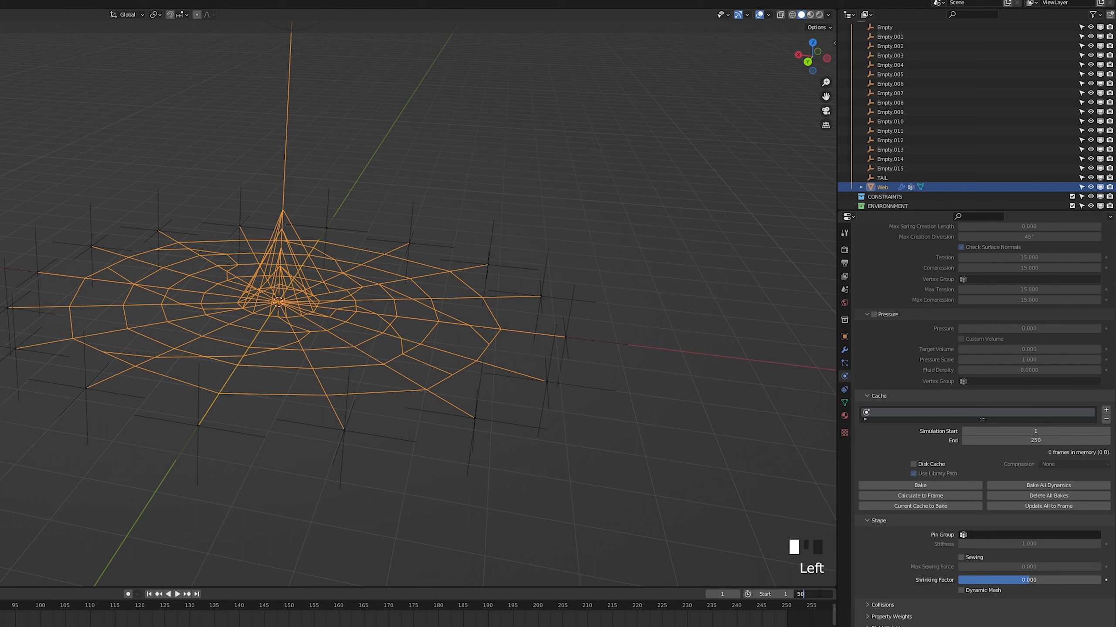
pyautogui.write('500')
pyautogui.press('Return')
pyautogui.click(1055, 441)
pyautogui.write('5')
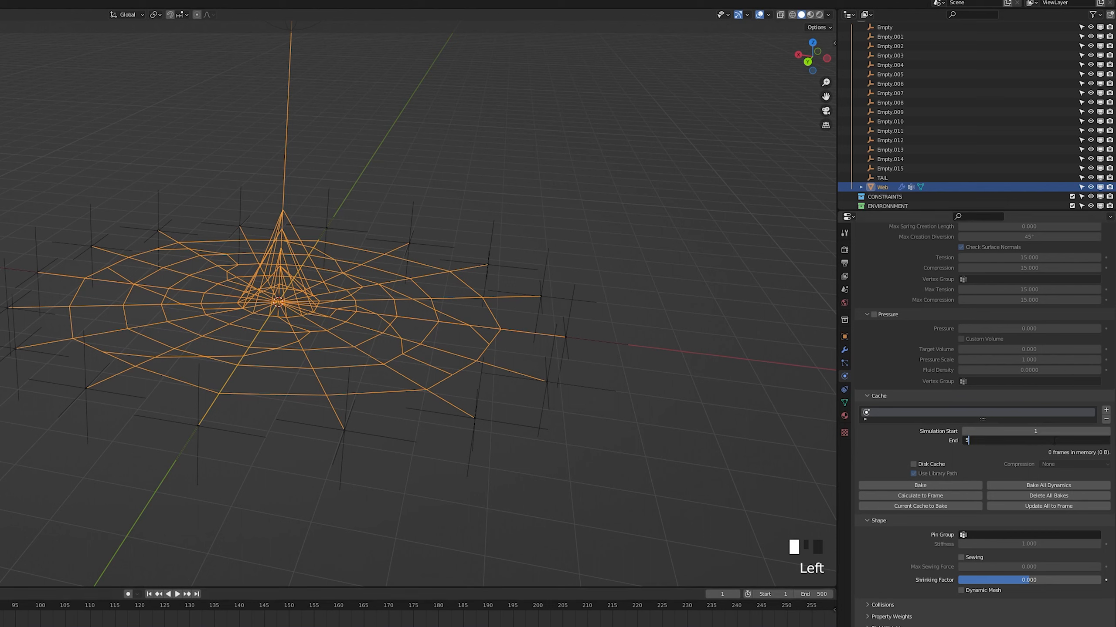
pyautogui.write('00')
pyautogui.press('Return')
# Play the cloth simulation briefly without a pin group and return to the first frame.
pyautogui.click(995, 536)
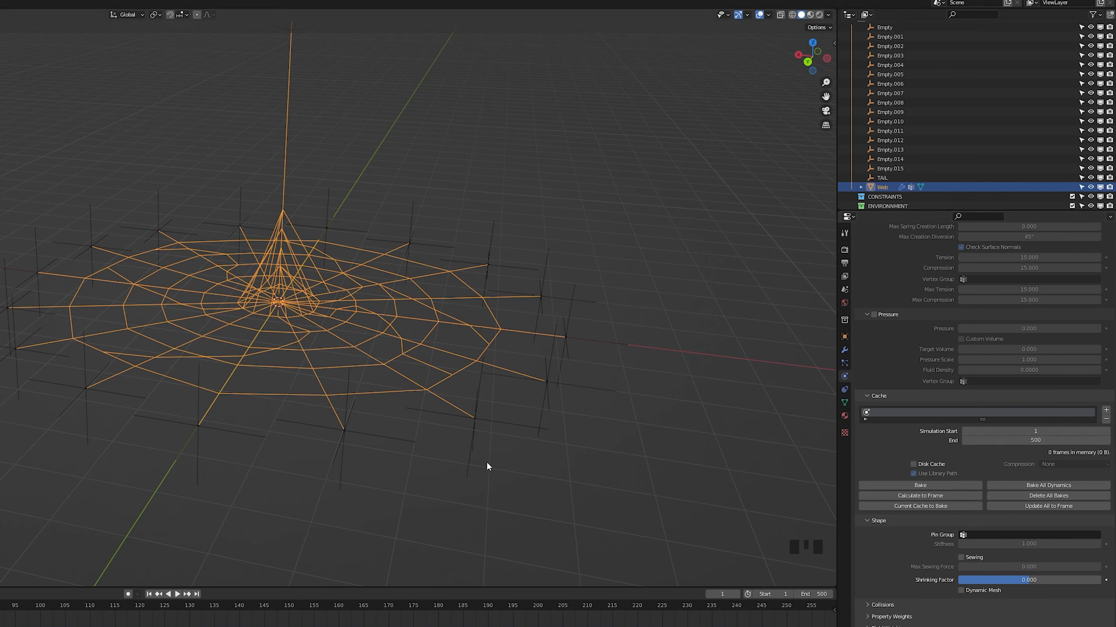
pyautogui.press('space')
pyautogui.press('space')
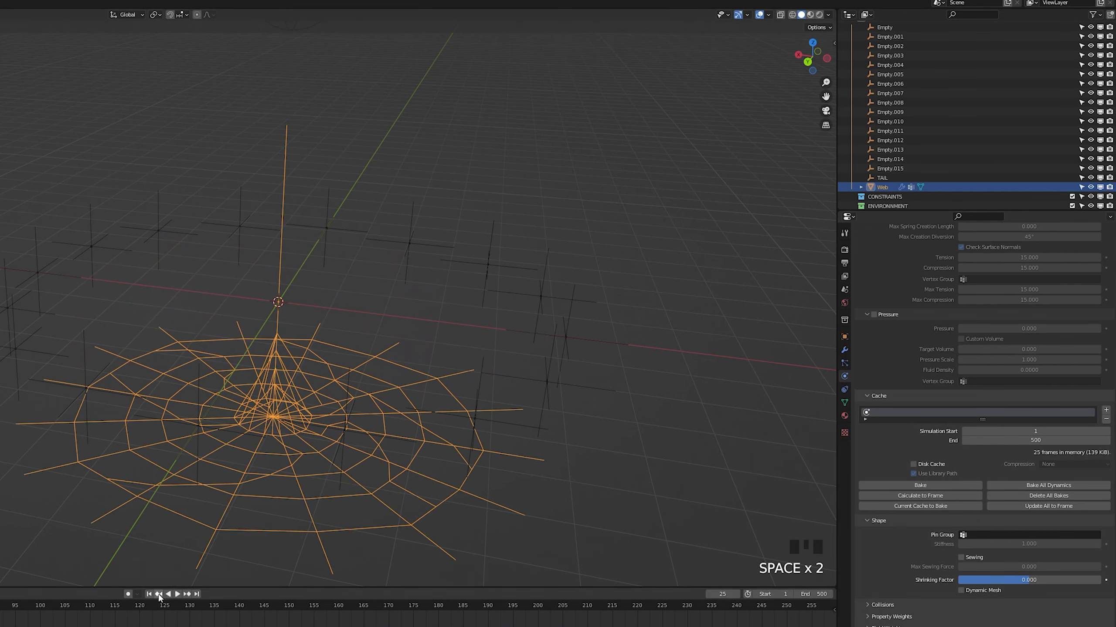
pyautogui.click(159, 594)
# Assign PIN GROUP as the cloth's pin group and play the simulation to check the pinned web.
pyautogui.click(1022, 534)
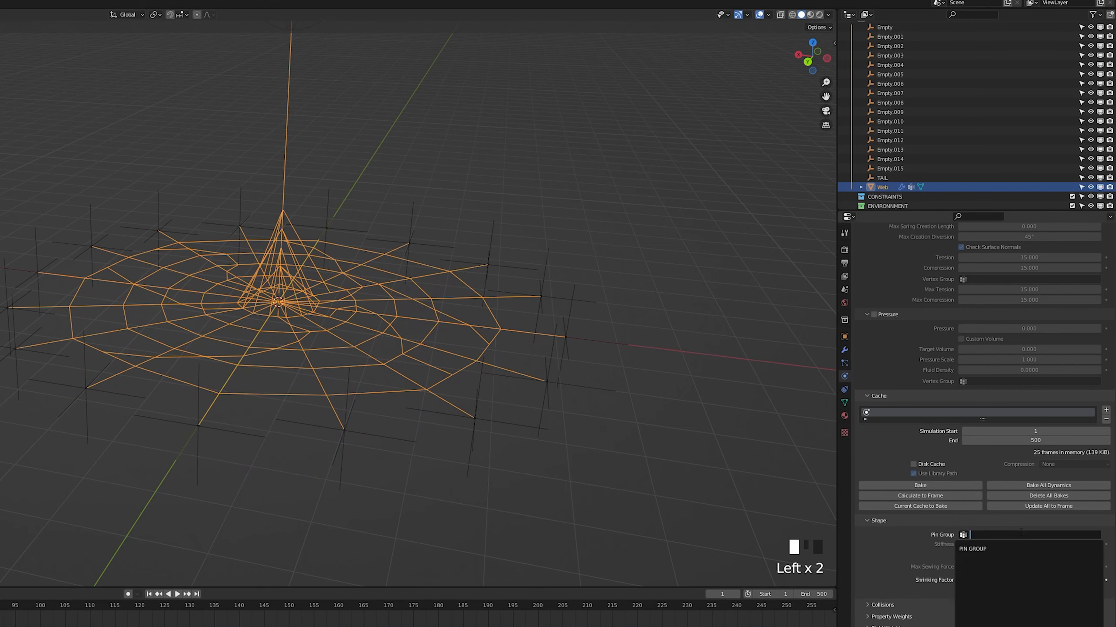
pyautogui.click(1022, 549)
pyautogui.press('space')
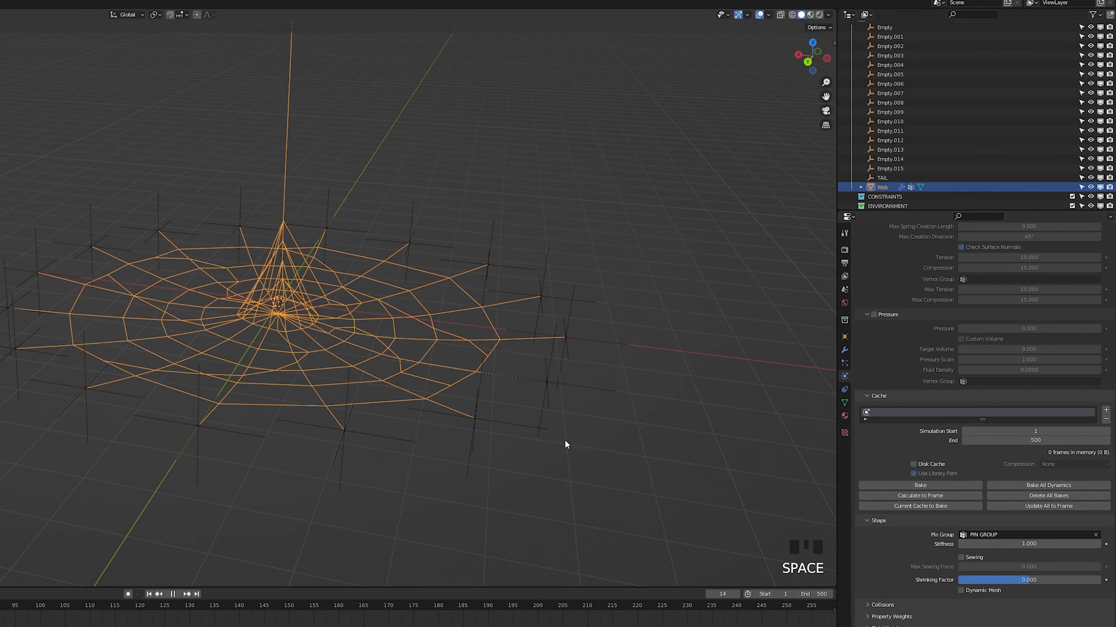
pyautogui.moveTo(431, 434); pyautogui.dragTo(418, 414, button='middle')
pyautogui.scroll(-5, 418, 413)
# Test the web's reaction by moving the TAIL empty around during playback, cancel the move and return to the first frame.
pyautogui.press('space')
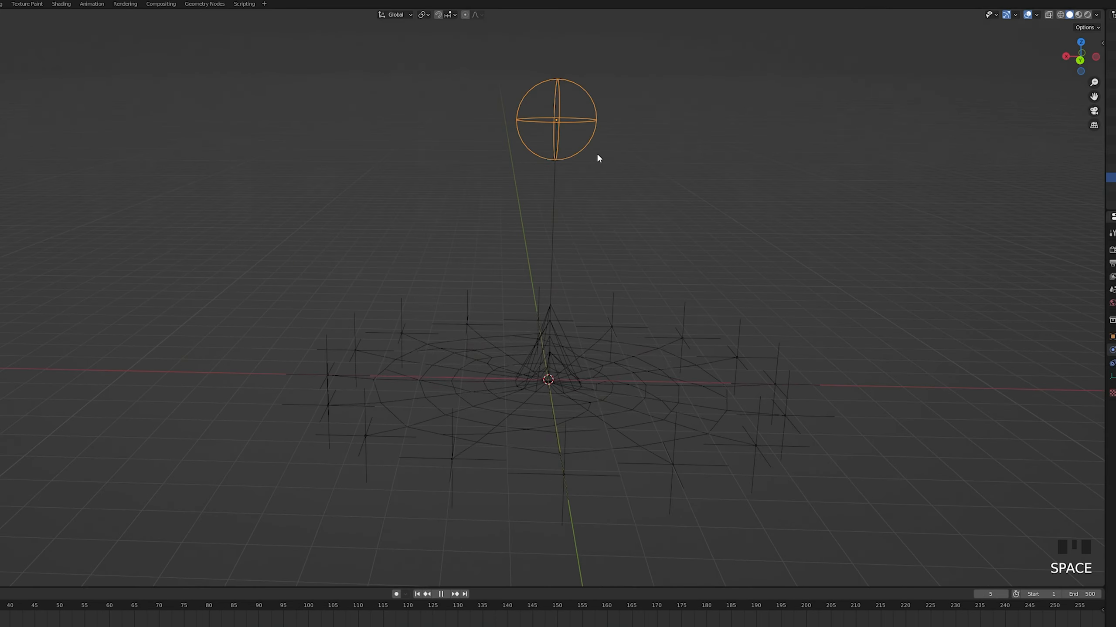
pyautogui.press('g')
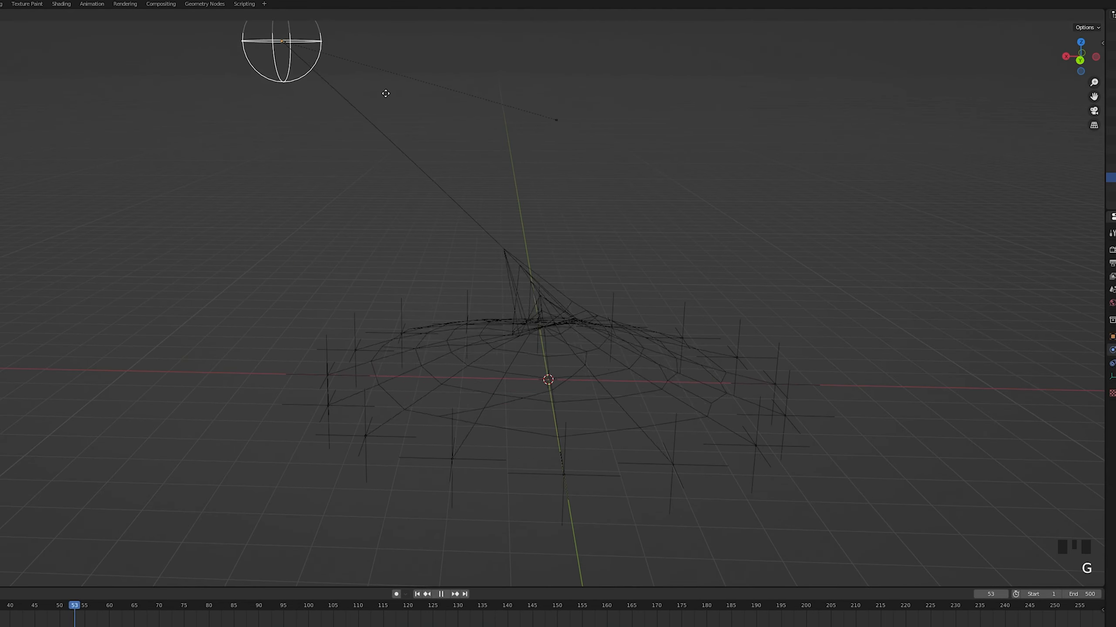
pyautogui.click(450, 206)
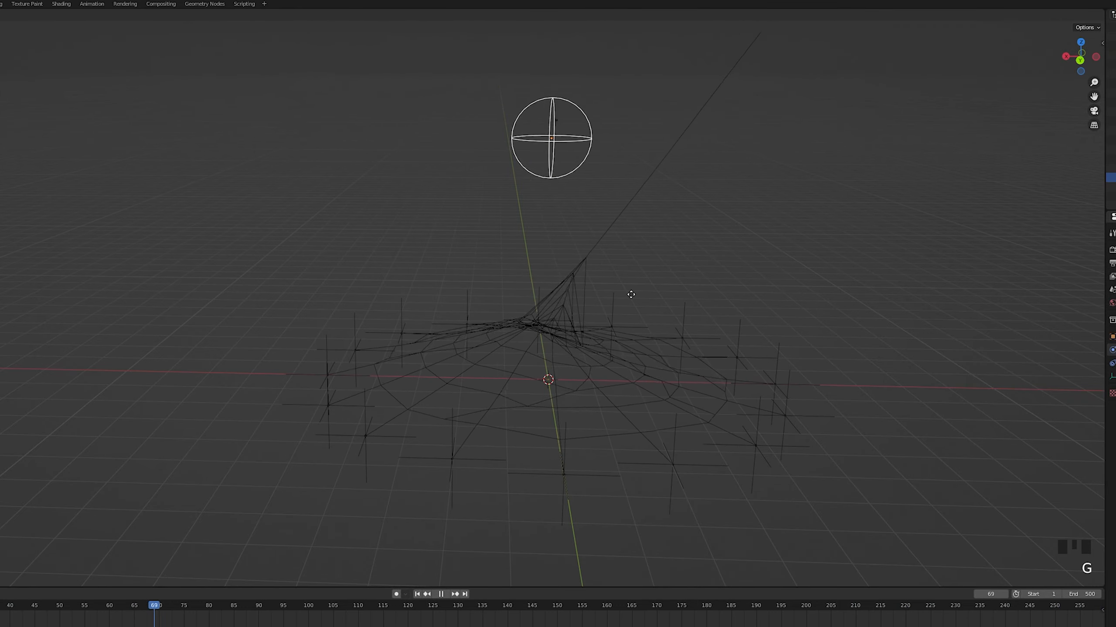
pyautogui.rightClick(629, 294)
pyautogui.press('space')
pyautogui.click(417, 594)
# Refresh the Web mesh by entering and leaving Edit Mode and play its simulation briefly.
pyautogui.click(593, 415)
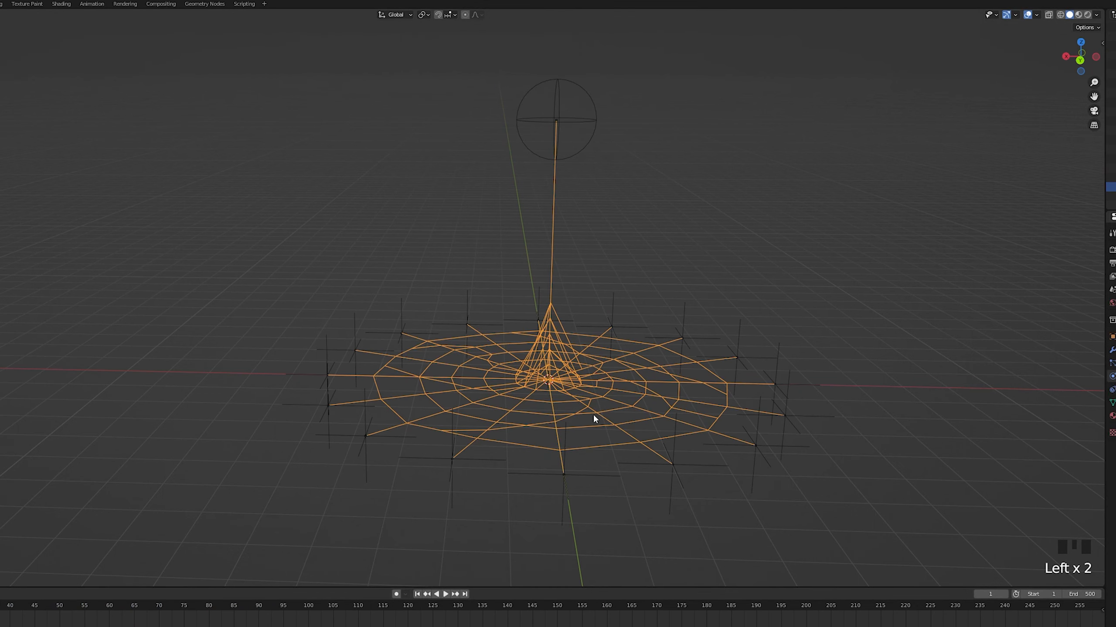
pyautogui.press('Tab')
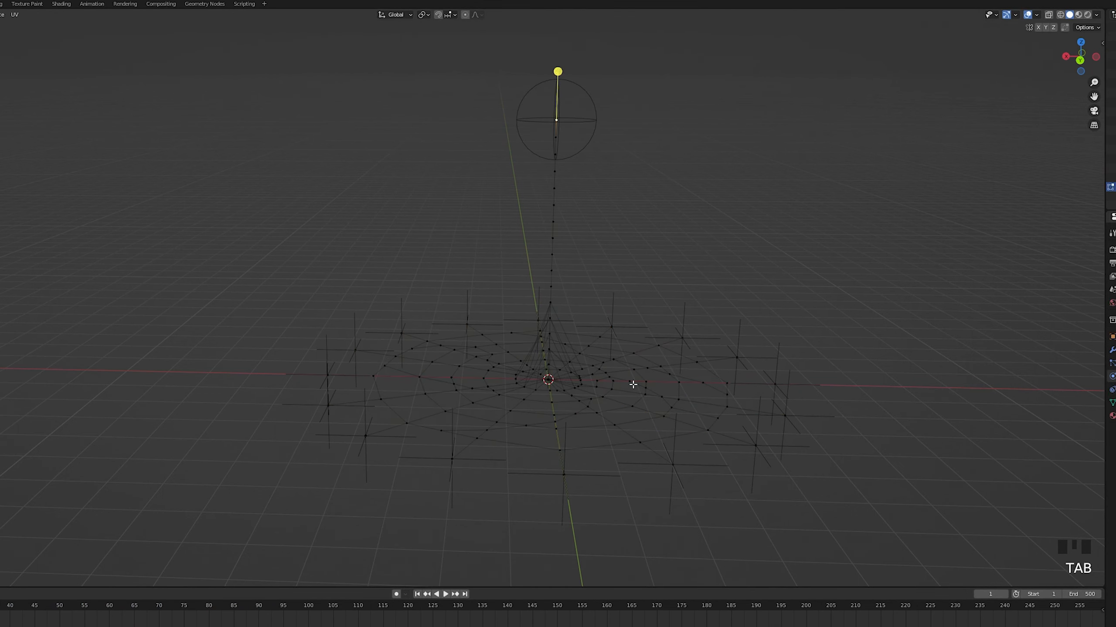
pyautogui.press('Tab')
pyautogui.press('space')
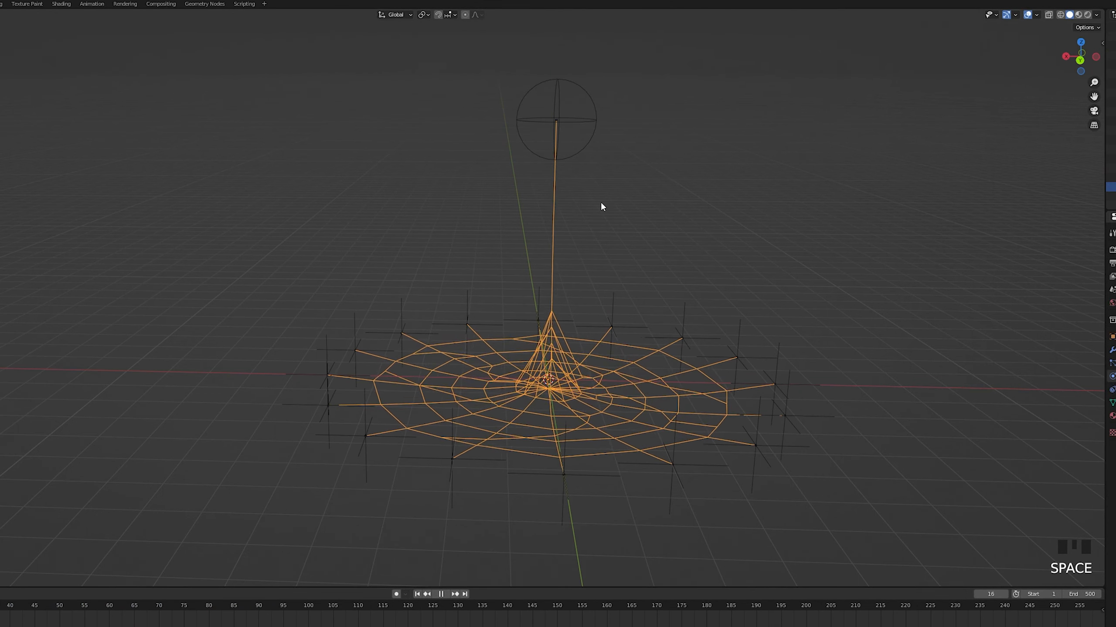
pyautogui.press('Escape')
# Test the web by moving one rim empty outward during playback, cancel the move and return to the first frame.
pyautogui.scroll(2, 700, 374)
pyautogui.moveTo(700, 373); pyautogui.dragTo(734, 352, button='middle')
pyautogui.scroll(-1, 710, 354)
pyautogui.press('space')
pyautogui.click(686, 305)
pyautogui.press('g')
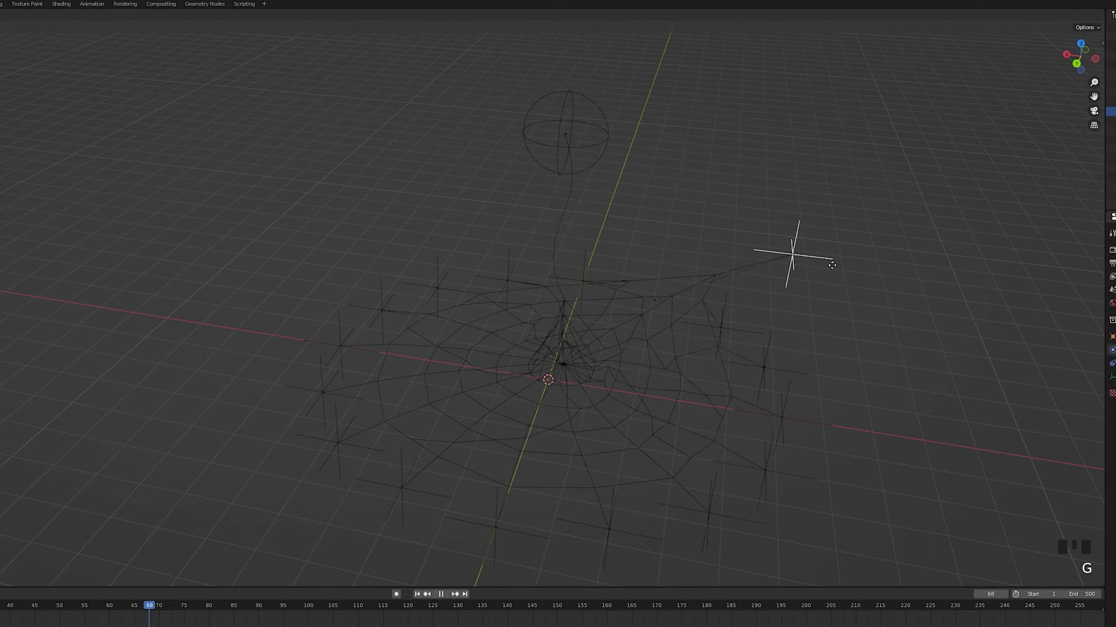
pyautogui.rightClick(762, 311)
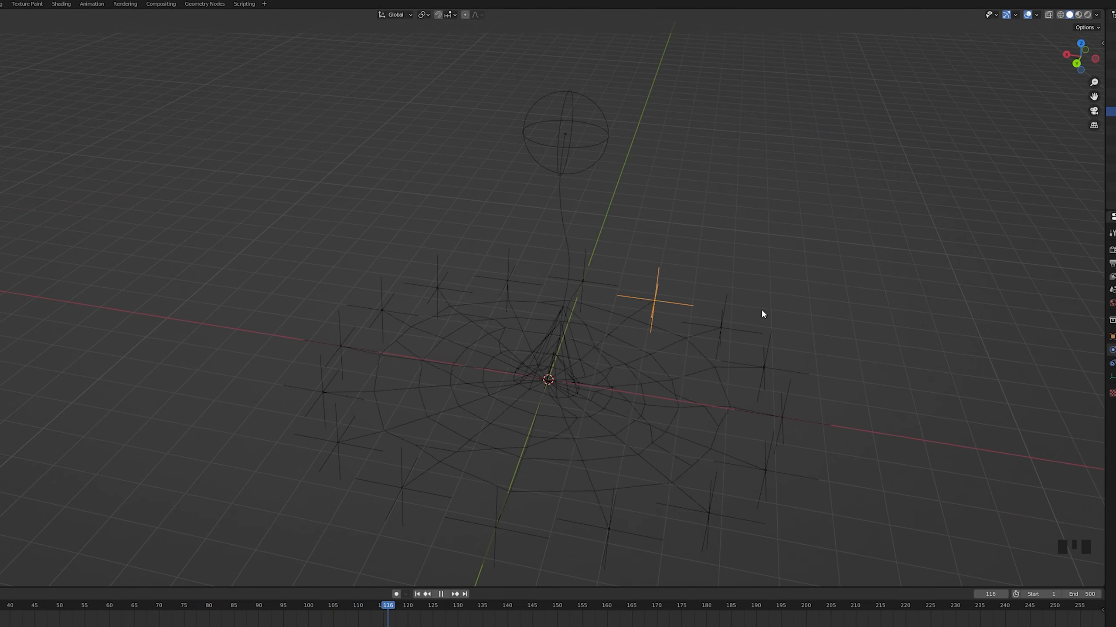
pyautogui.press('Tab')
pyautogui.press('space')
pyautogui.doubleClick(417, 594)
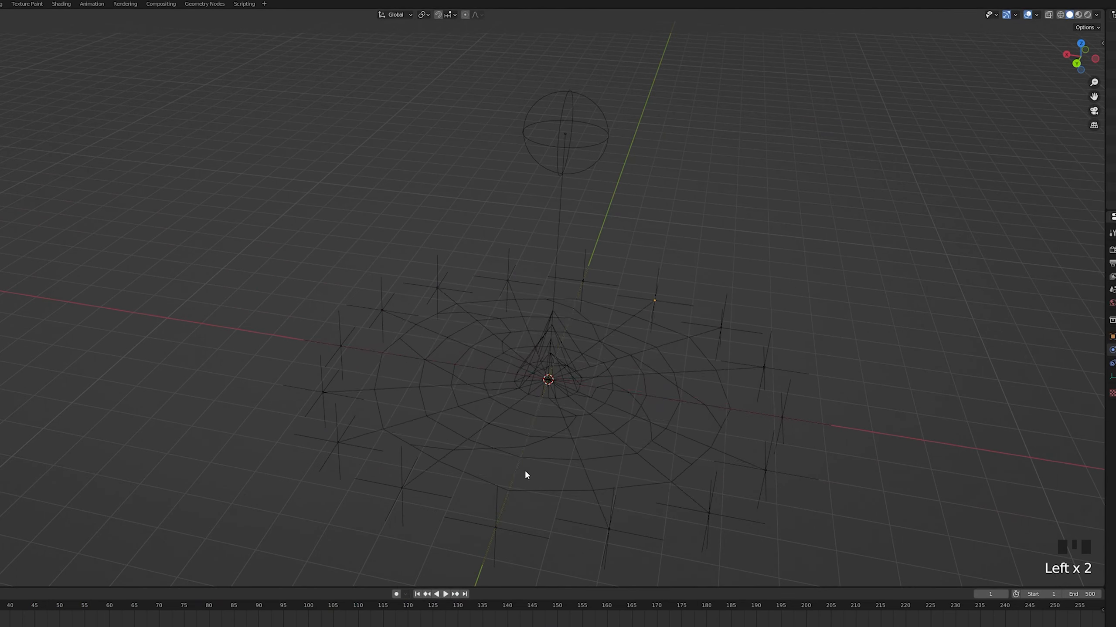
# Select the Web mesh and enter and leave Edit Mode to reset its simulated shape.
pyautogui.click(578, 430)
pyautogui.press('Tab')
pyautogui.press('Tab')
# Add a circle empty at the web's centre and rotate it 90° about the X axis.
pyautogui.moveTo(647, 375); pyautogui.dragTo(720, 400, button='middle')
pyautogui.hotkey('shift', 'a')
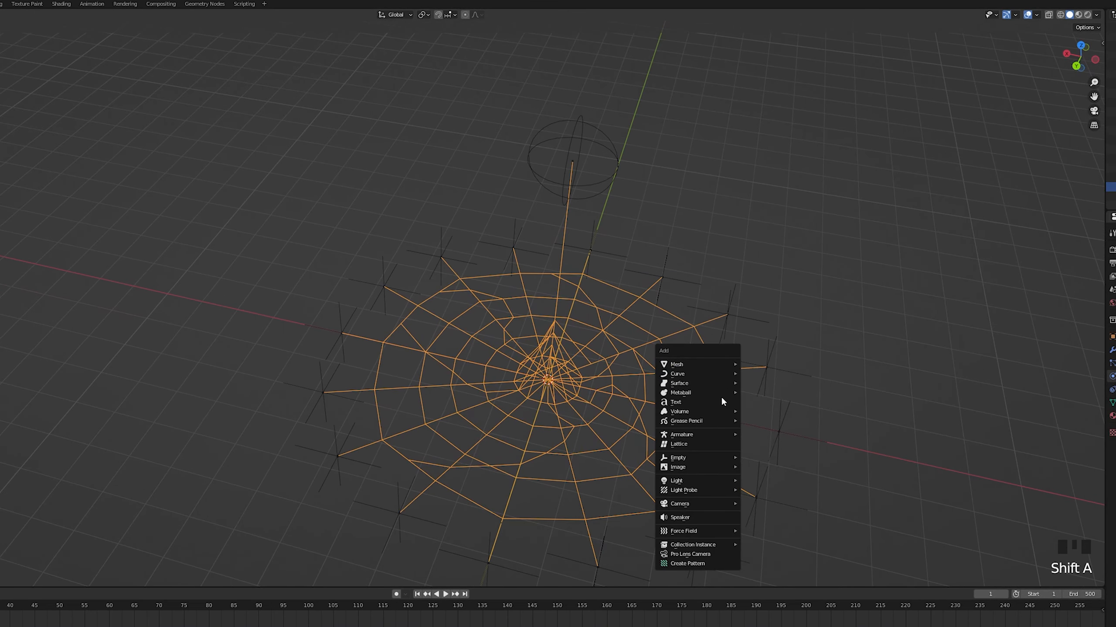
pyautogui.moveTo(716, 458)
pyautogui.click(775, 485)
pyautogui.moveTo(775, 485); pyautogui.dragTo(741, 363, button='middle')
pyautogui.write('rx90')
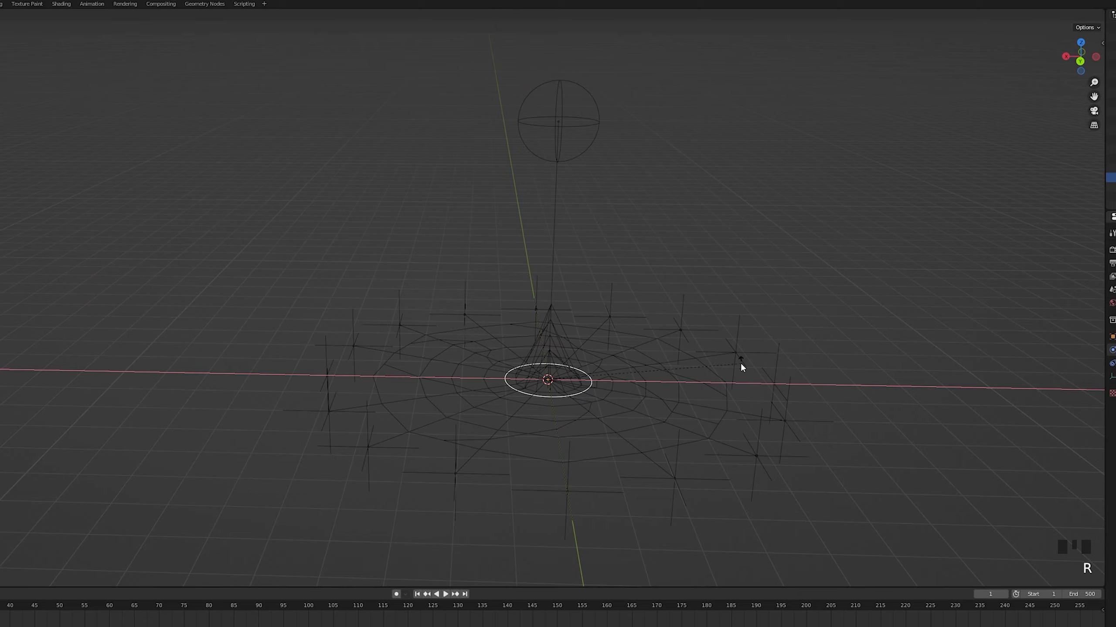
pyautogui.press('Return')
# In top view, scale the circle empty up until it passes through the empties around the web's rim.
pyautogui.click(1081, 46)
pyautogui.press('s')
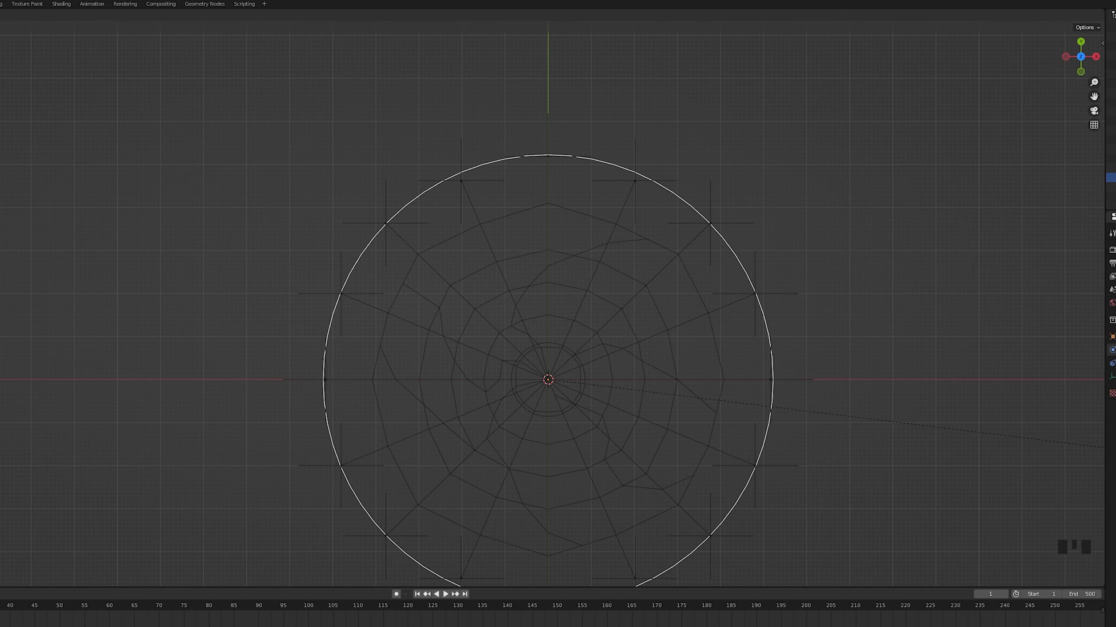
pyautogui.press('Return')
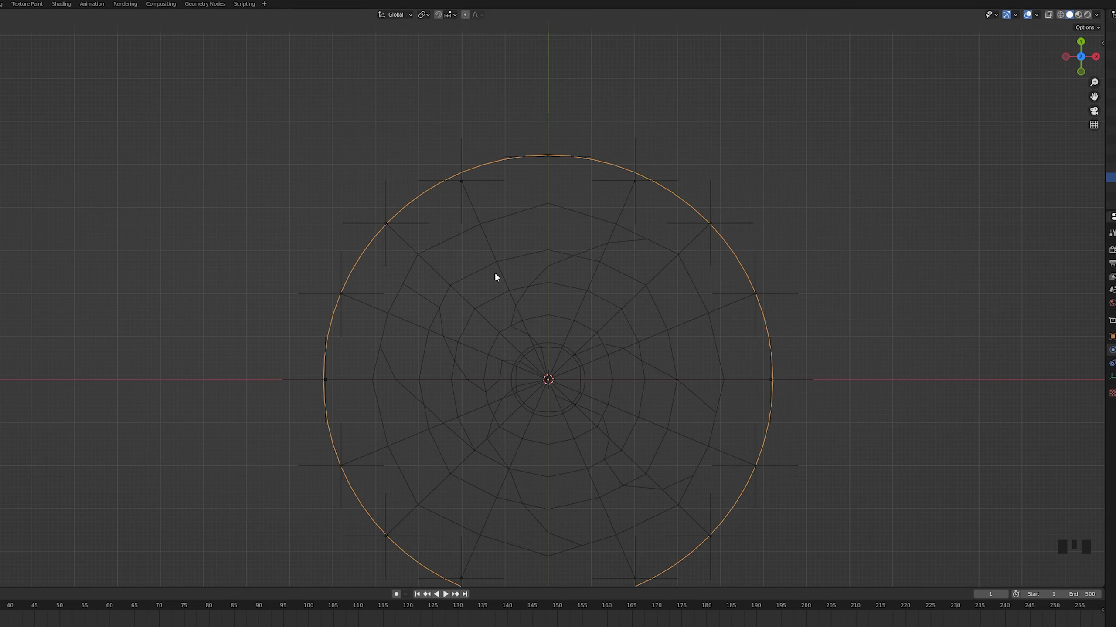
pyautogui.scroll(-1, 420, 502)
pyautogui.keyDown('shift'); pyautogui.moveTo(419, 501); pyautogui.dragTo(394, 408, button='middle'); pyautogui.keyUp('shift')
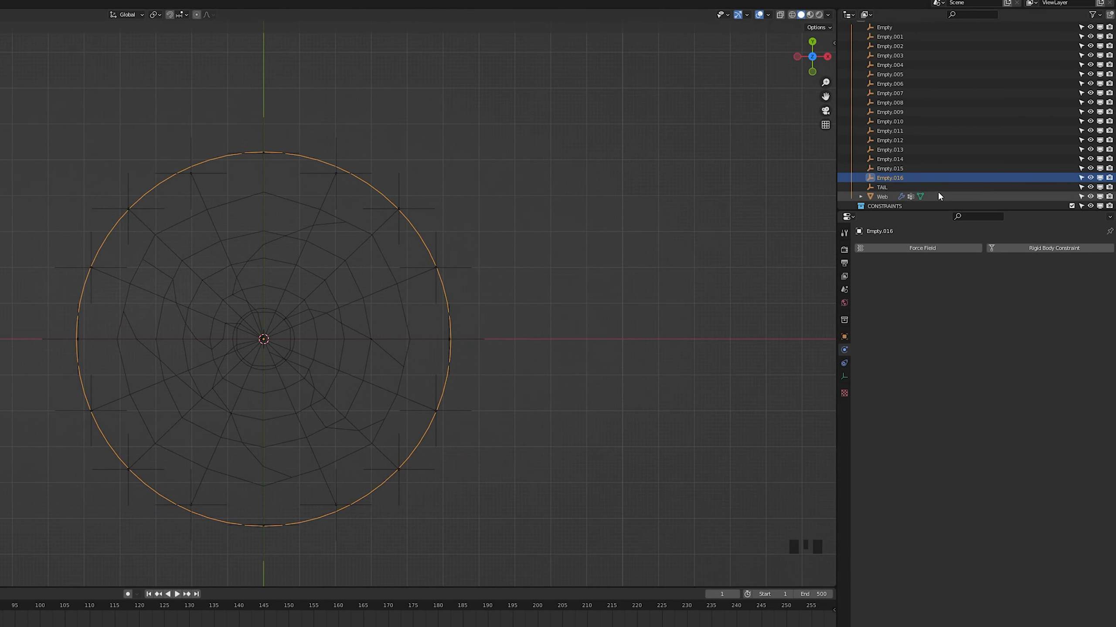
# Parent the rim empties, Empty through Empty.015, to the circle empty.
pyautogui.click(911, 168)
pyautogui.scroll(8, 928, 173)
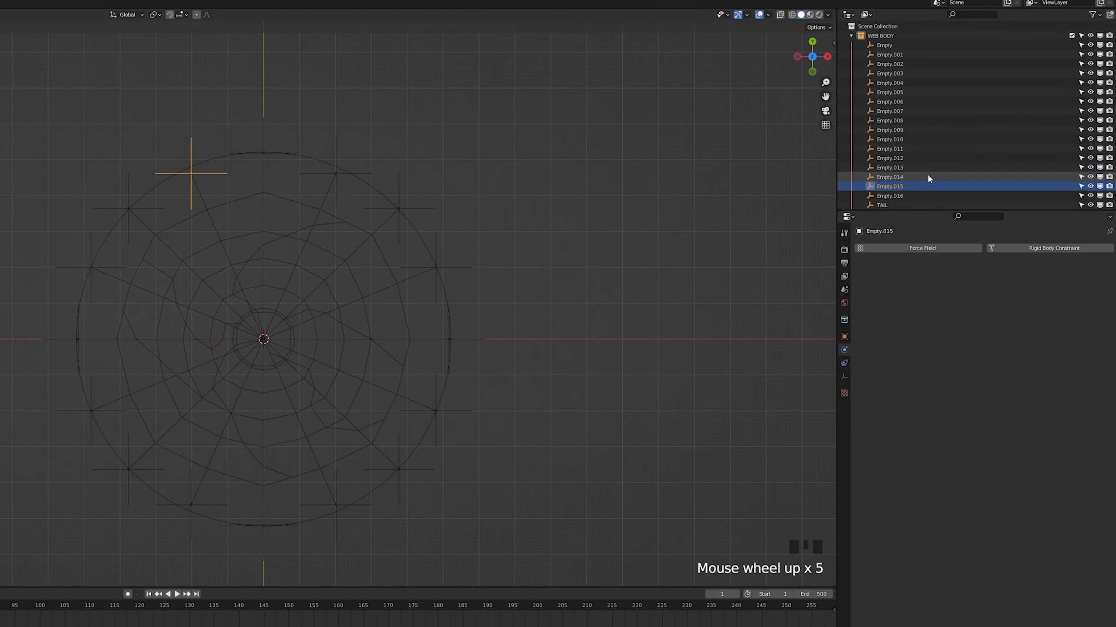
pyautogui.keyDown('shift'); pyautogui.click(902, 44); pyautogui.keyUp('shift')
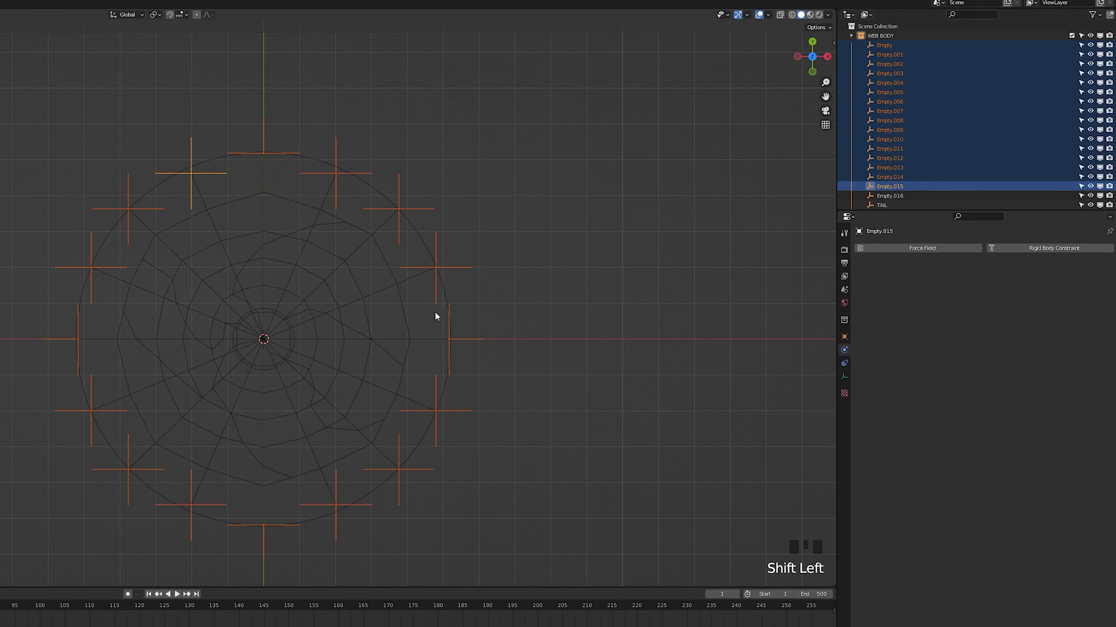
pyautogui.keyDown('shift'); pyautogui.click(450, 298); pyautogui.keyUp('shift')
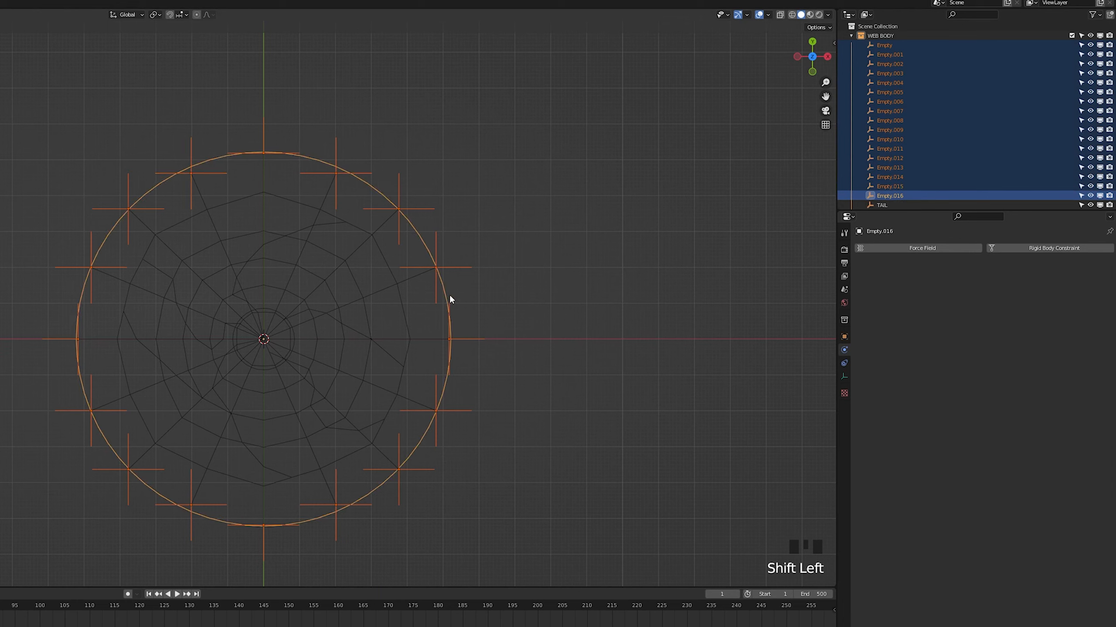
pyautogui.hotkey('ctrl', 'p')
pyautogui.click(450, 295)
pyautogui.press('s')
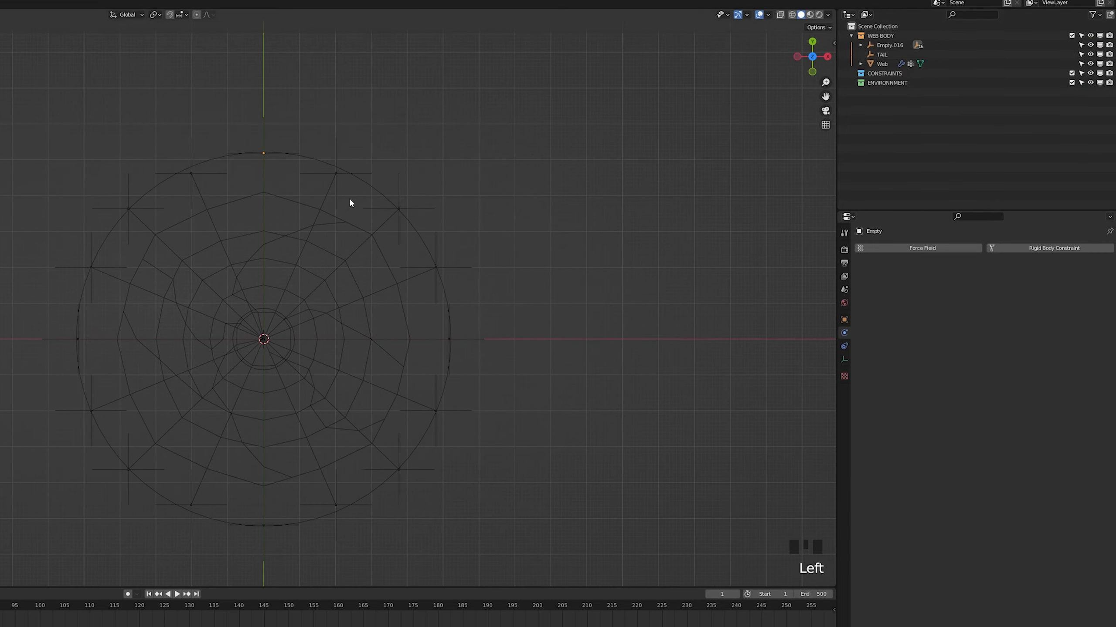
# Move the circle empty with its children and the TAIL empty into the CONSTRAINTS collection.
pyautogui.click(883, 56)
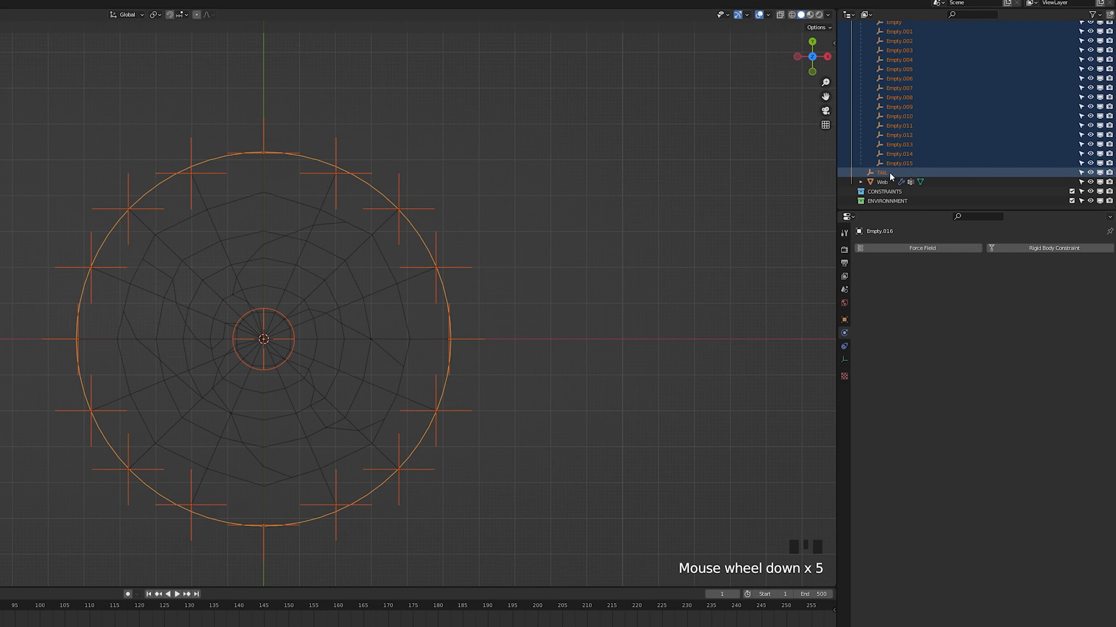
pyautogui.moveTo(889, 175); pyautogui.dragTo(897, 191)
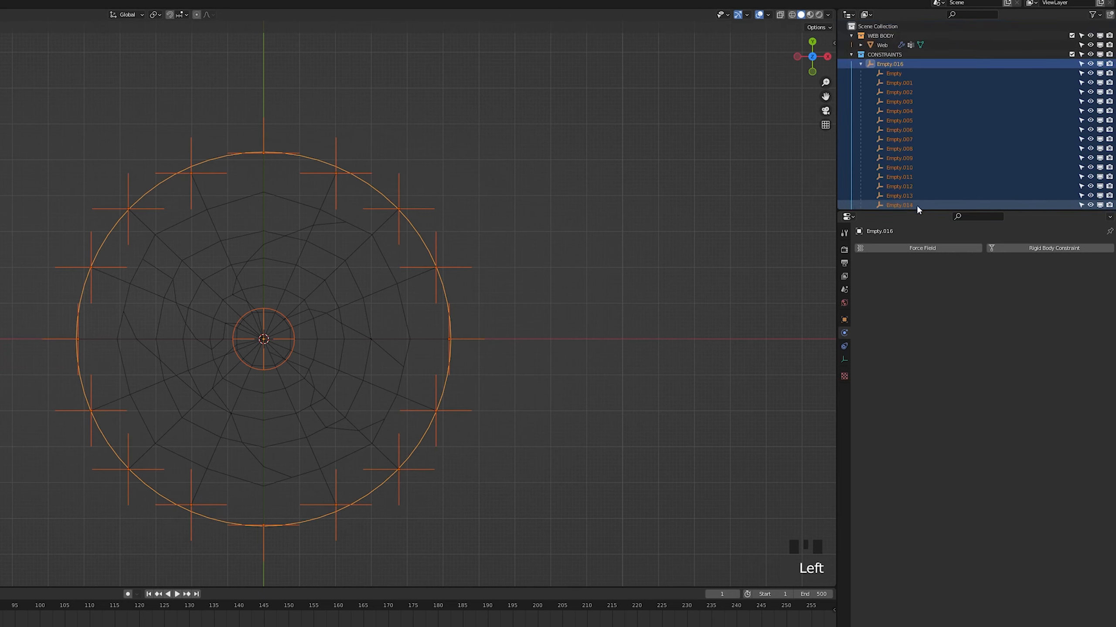
pyautogui.click(860, 63)
pyautogui.click(882, 73)
# Create a new collection inside CONSTRAINTS and name it Secondary constraints.
pyautogui.click(890, 57)
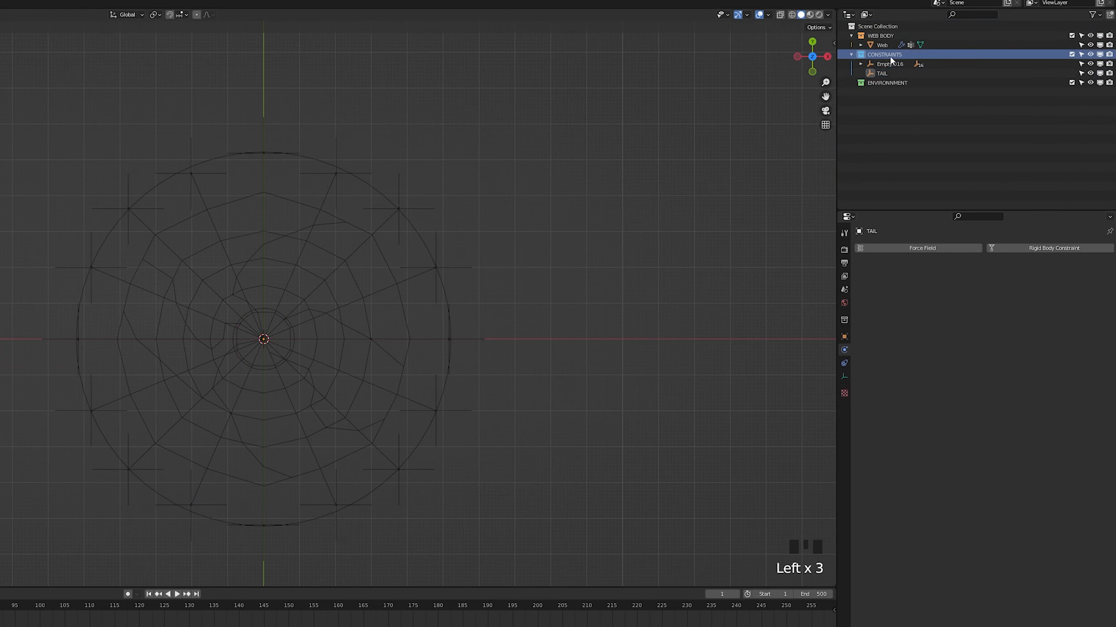
pyautogui.rightClick(890, 57)
pyautogui.click(889, 56)
pyautogui.doubleClick(891, 65)
pyautogui.write('Secondary constraints')
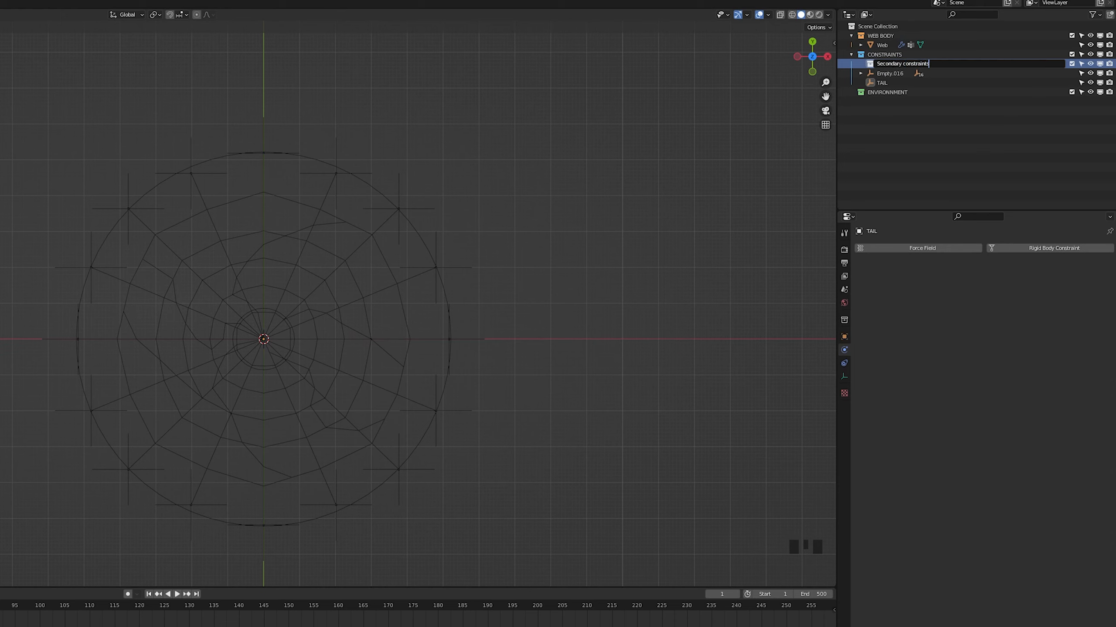
pyautogui.press('Return')
# Move the rim empties, Empty through Empty.015, into the Secondary constraints collection.
pyautogui.click(861, 73)
pyautogui.click(896, 83)
pyautogui.scroll(-8, 922, 154)
pyautogui.keyDown('shift'); pyautogui.click(927, 181); pyautogui.keyUp('shift')
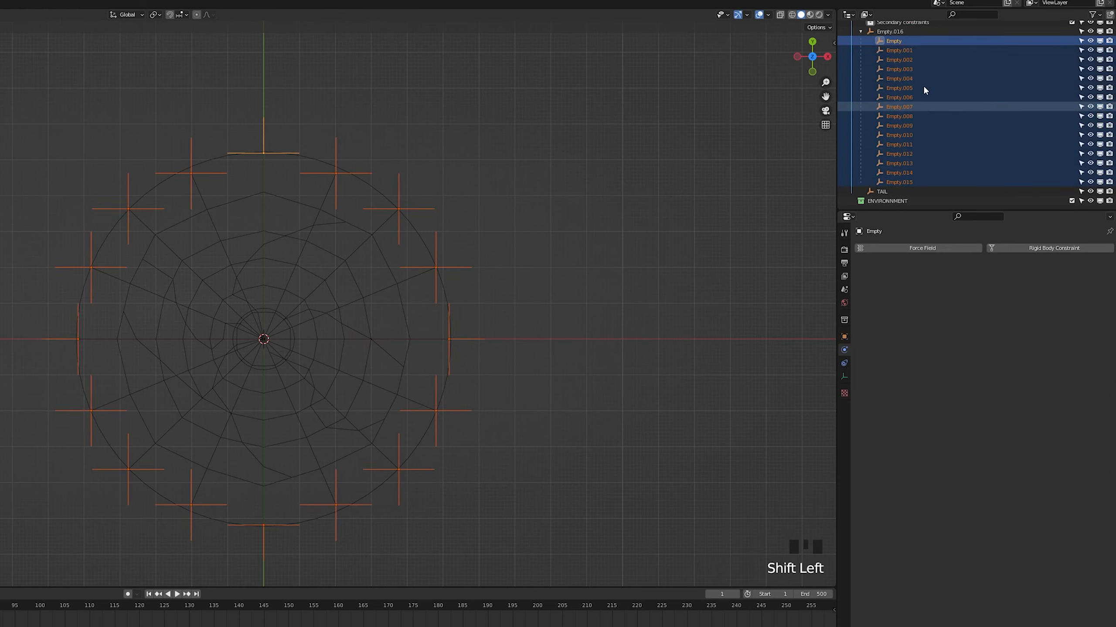
pyautogui.scroll(6, 924, 87)
pyautogui.moveTo(901, 84); pyautogui.dragTo(913, 64)
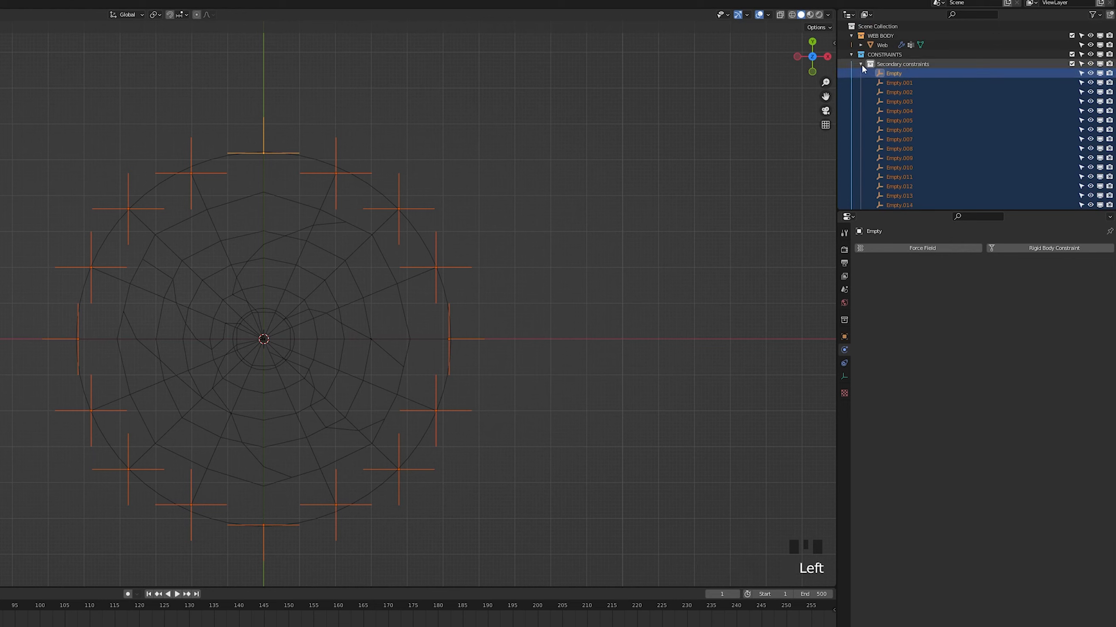
pyautogui.click(861, 64)
pyautogui.click(861, 73)
# Rename the circle empty to Extension and save the file.
pyautogui.click(894, 73)
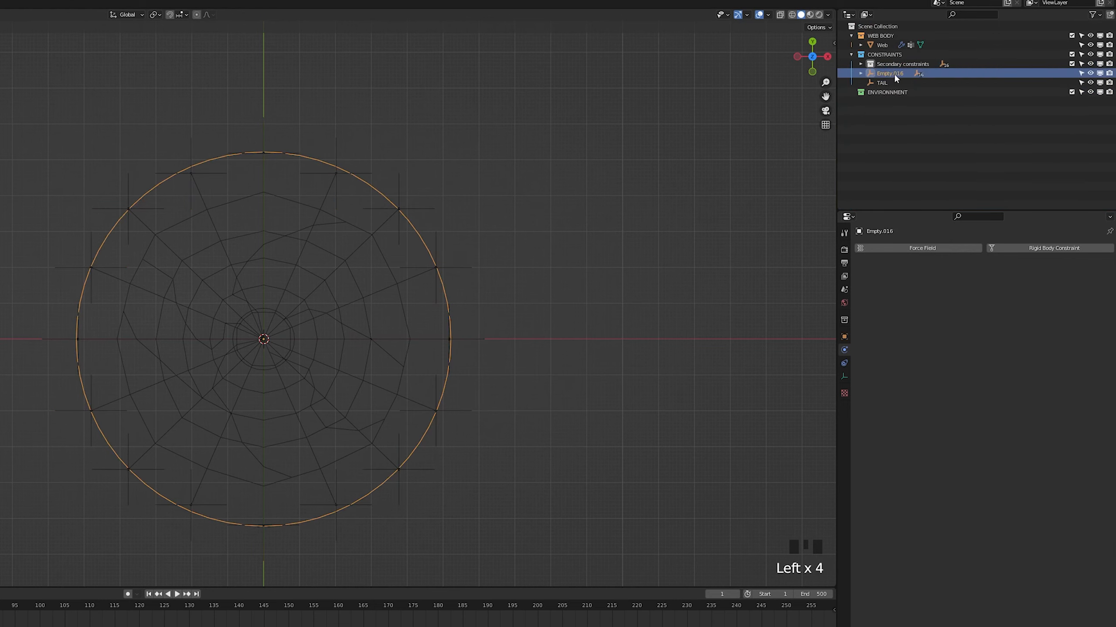
pyautogui.doubleClick(894, 73)
pyautogui.write('Extens')
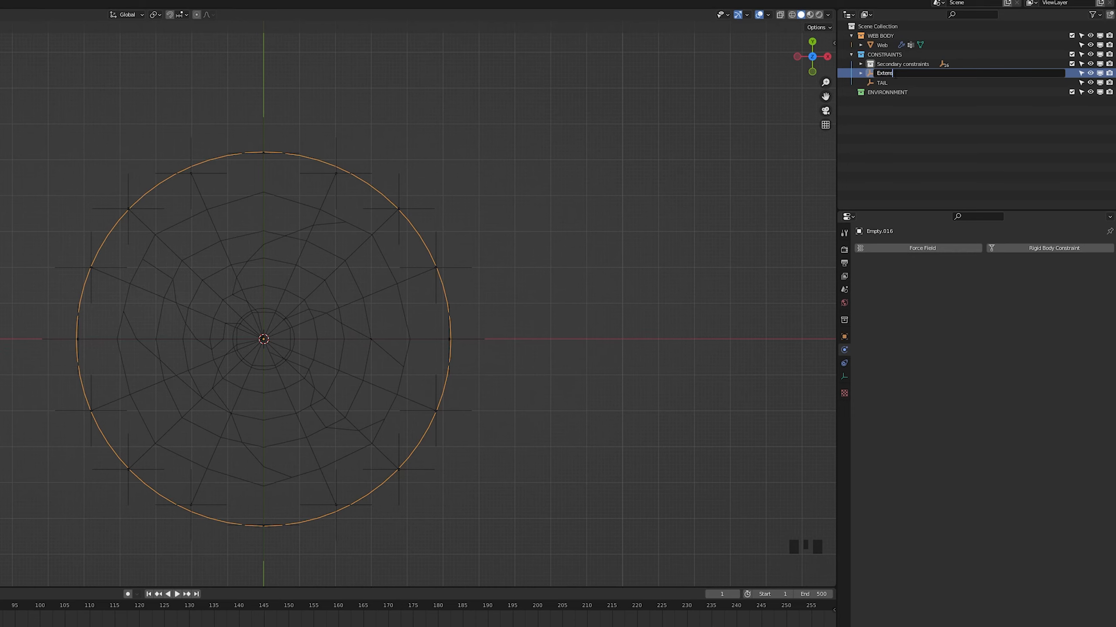
pyautogui.write('ion')
pyautogui.press('Return')
pyautogui.hotkey('ctrl', 's')
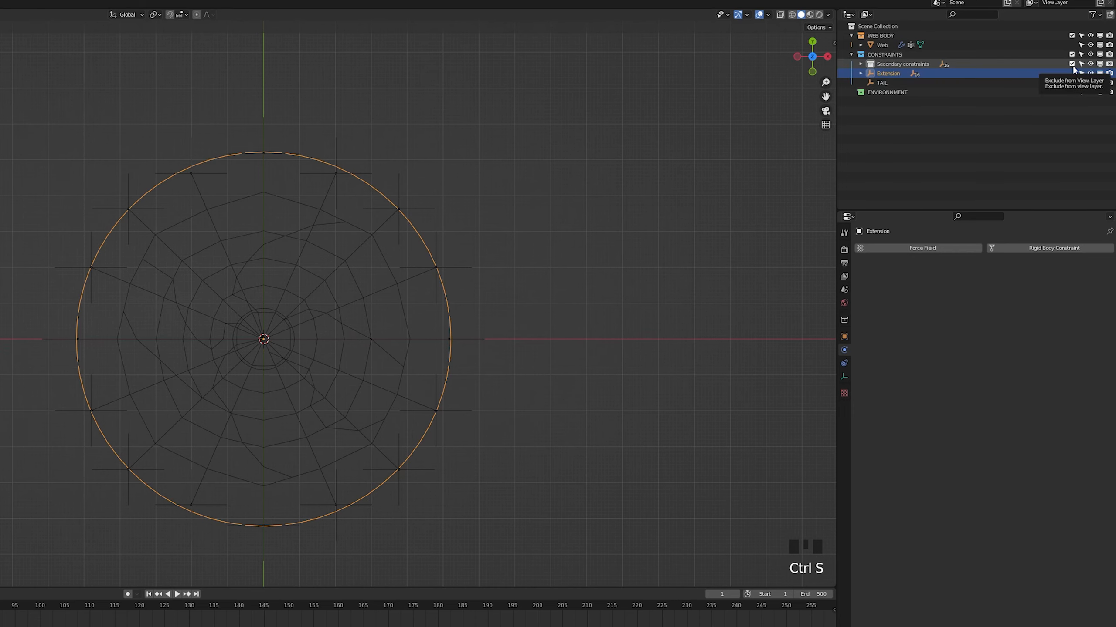
# Exclude the Secondary constraints collection from the view layer.
pyautogui.click(1072, 65)
pyautogui.moveTo(440, 206); pyautogui.dragTo(446, 333, button='middle')
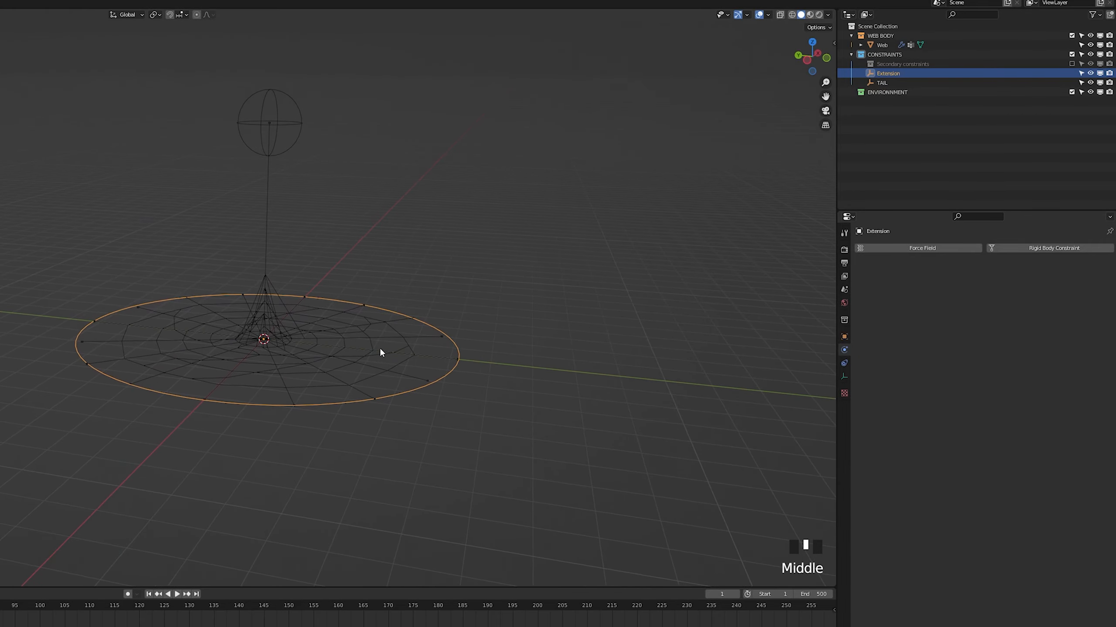
# Play the cloth simulation and test how the web reacts to moving, scaling and rotating the Extension empty.
pyautogui.press('space')
pyautogui.press('g')
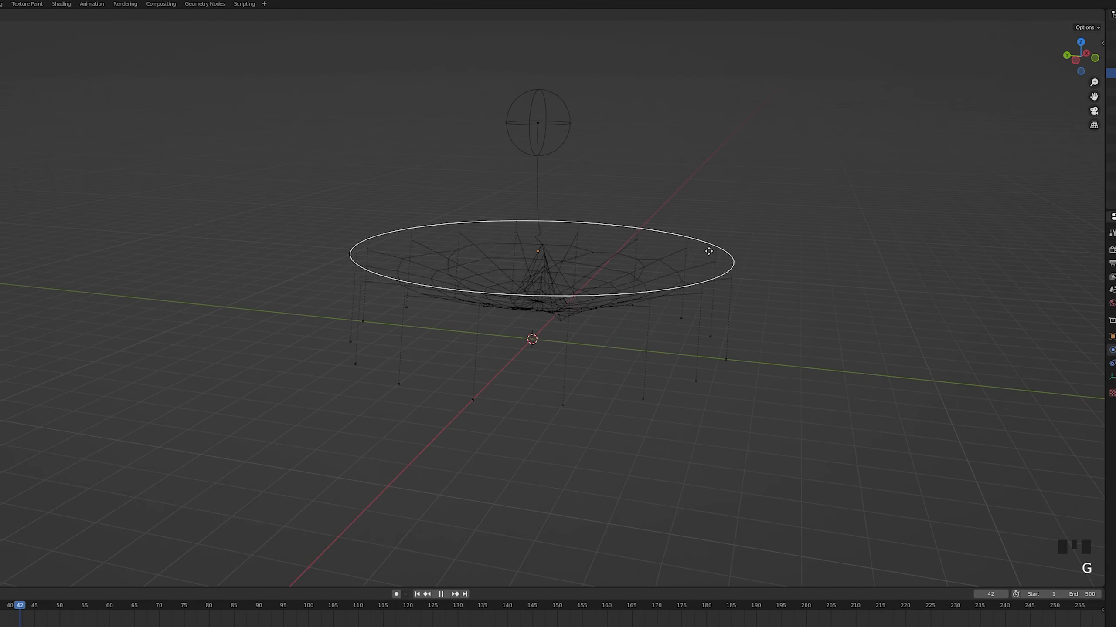
pyautogui.click(712, 308)
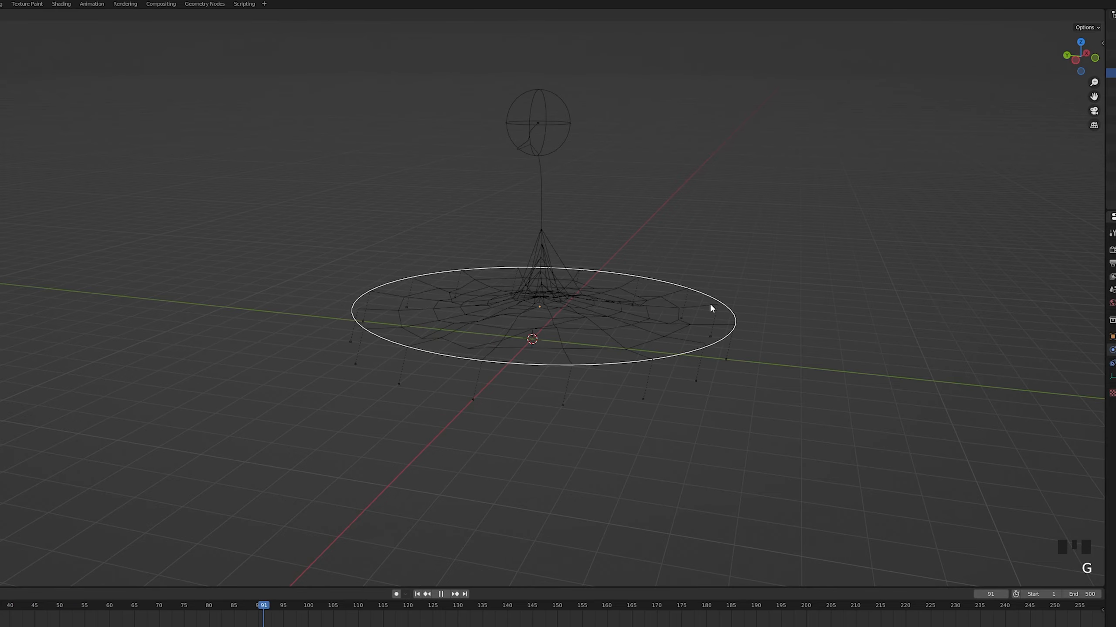
pyautogui.press('s')
pyautogui.press('Escape')
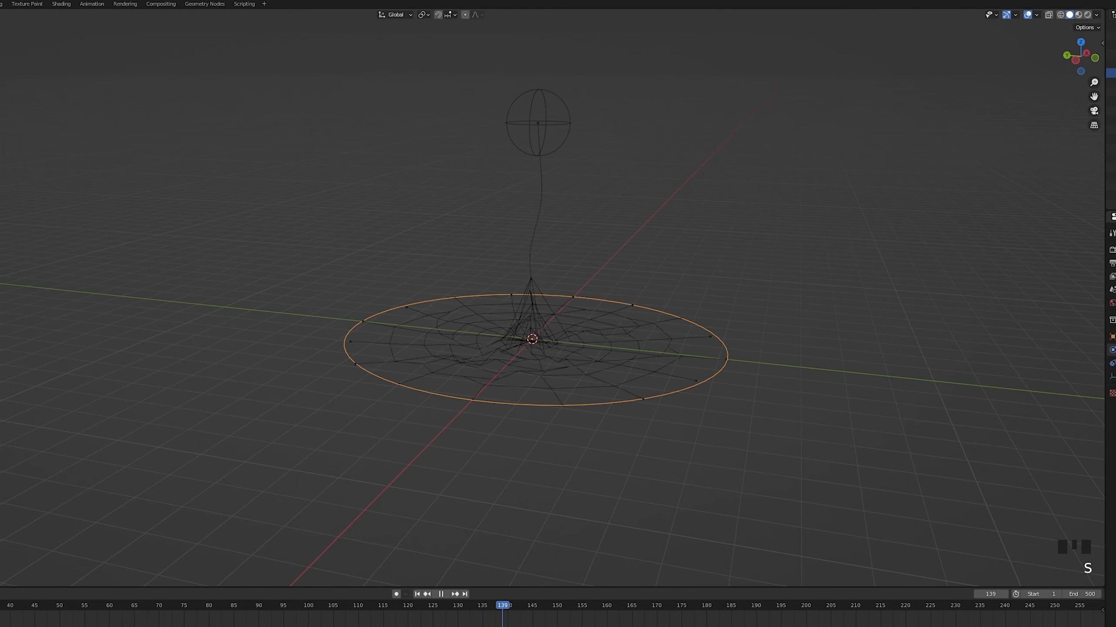
pyautogui.press('s')
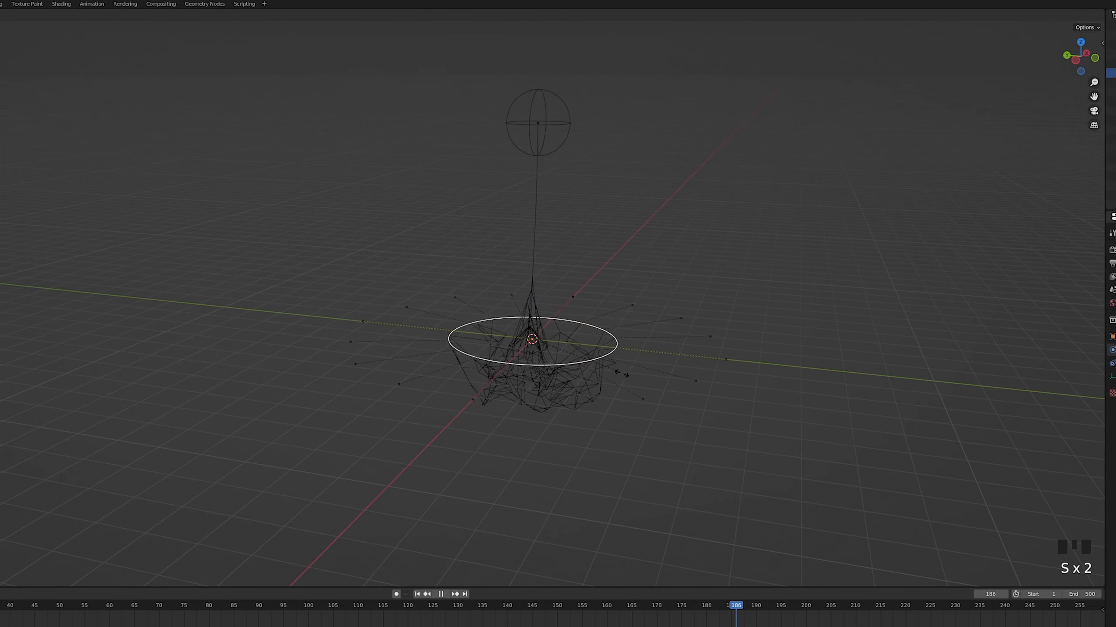
pyautogui.press('g')
pyautogui.press('r')
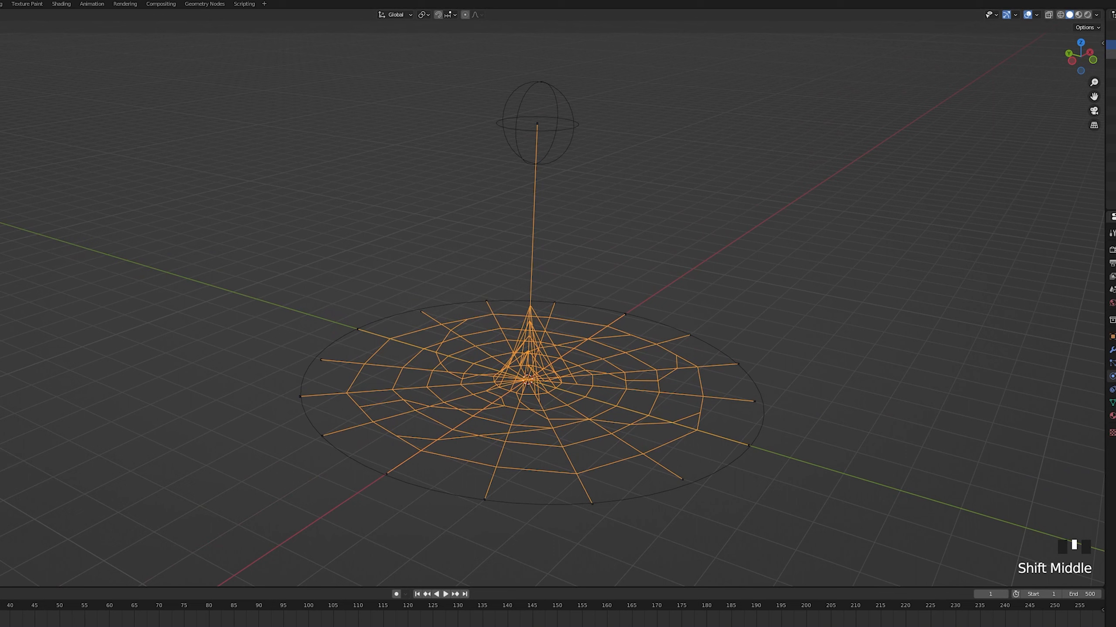
# Try moving the TAIL empty and the web mesh separately.
pyautogui.click(613, 167)
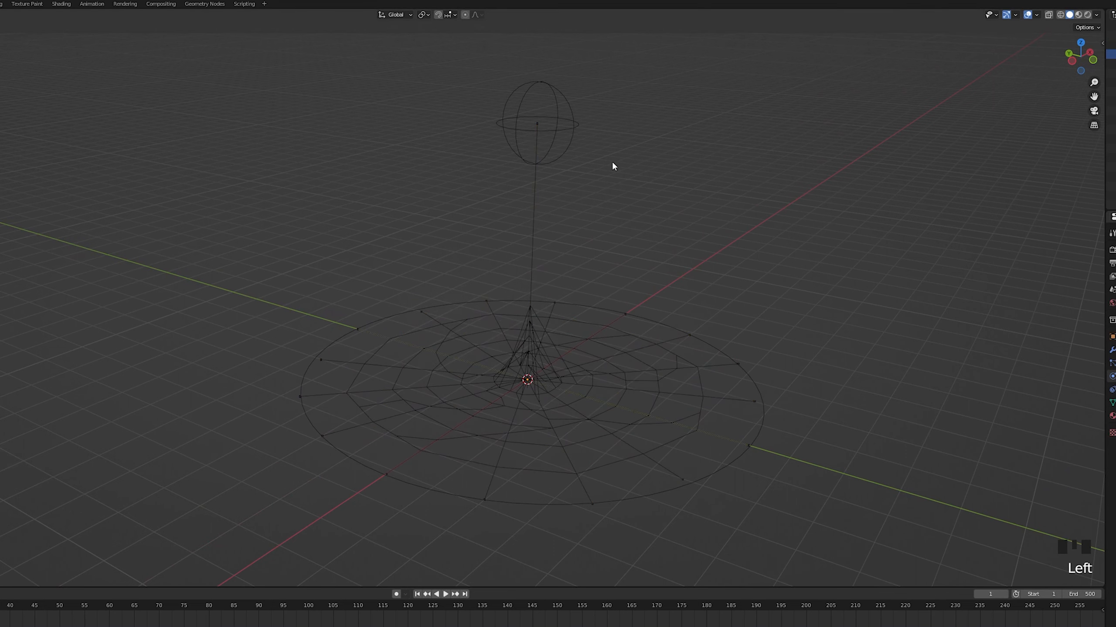
pyautogui.click(566, 128)
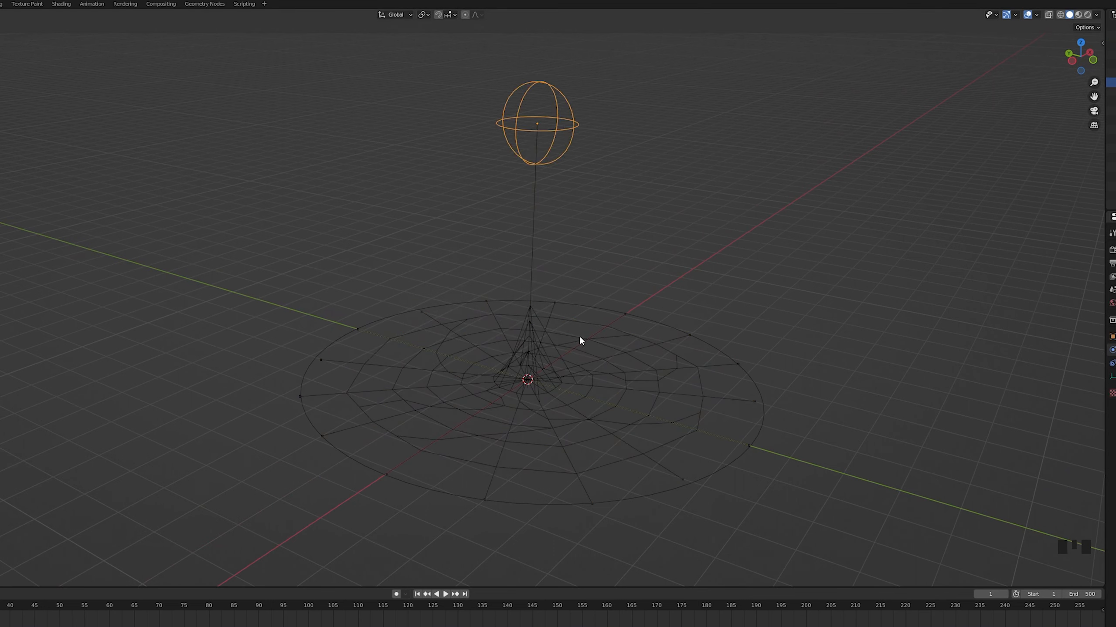
pyautogui.press('g')
pyautogui.rightClick(593, 210)
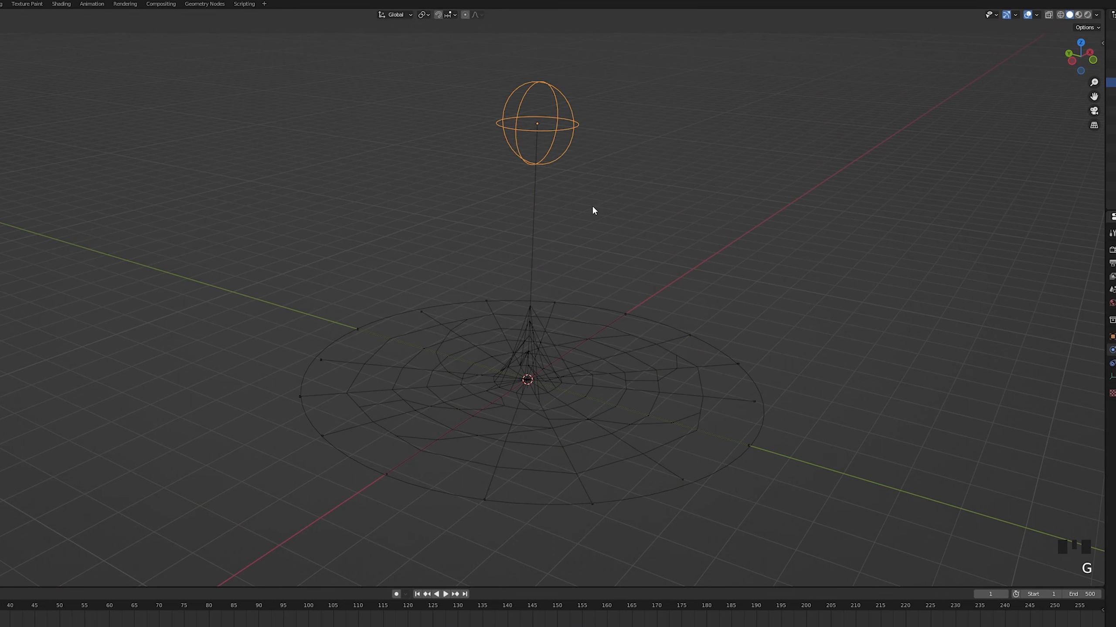
pyautogui.click(654, 322)
pyautogui.click(574, 335)
pyautogui.press('g')
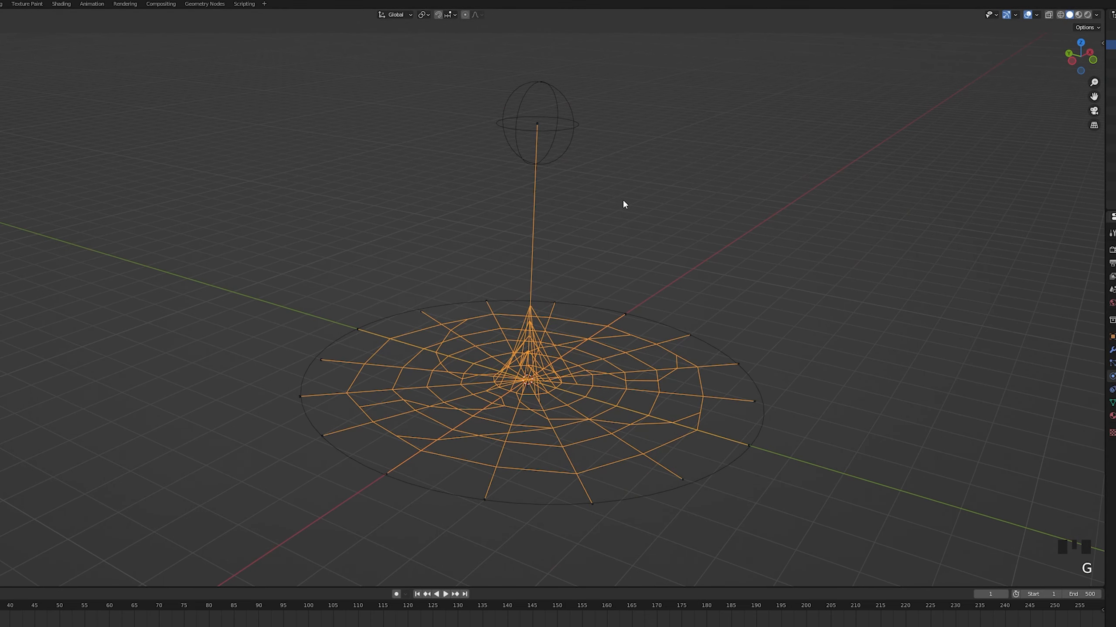
# Add a cube empty at the TAIL empty's position using the 3D cursor and name it WEB CONTROL.
pyautogui.click(575, 122)
pyautogui.hotkey('shift', 's')
pyautogui.click(620, 249)
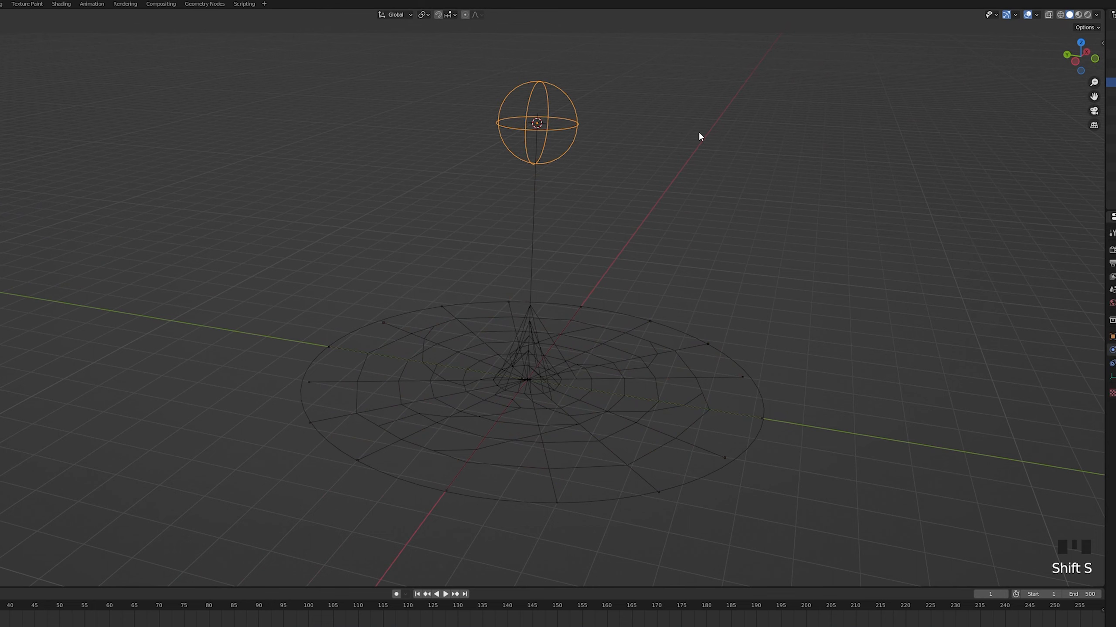
pyautogui.hotkey('shift', 'a')
pyautogui.moveTo(785, 138)
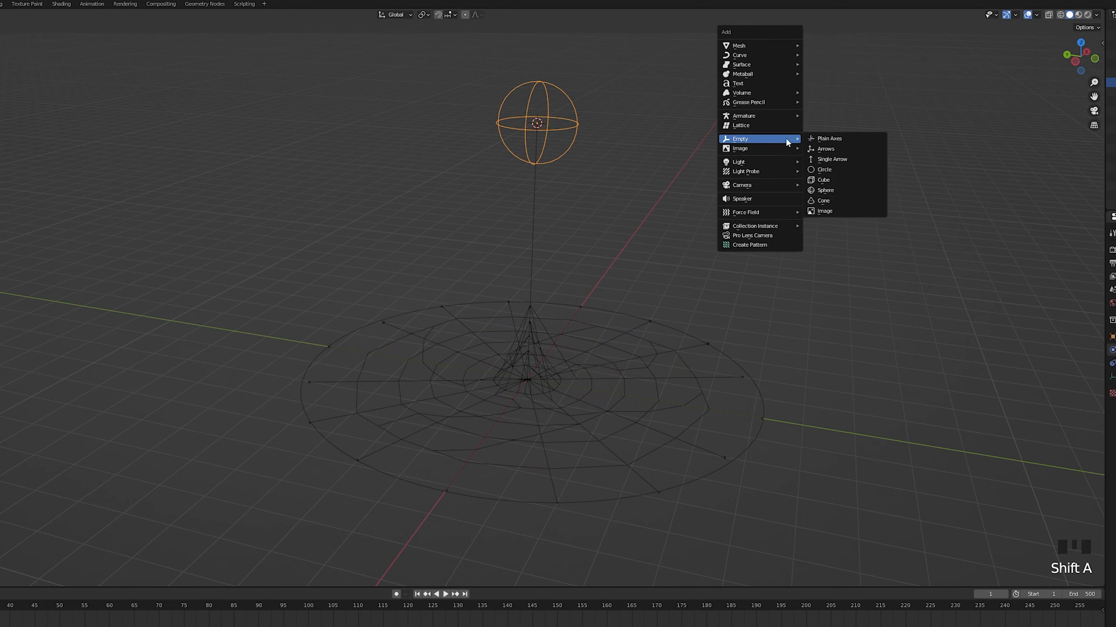
pyautogui.click(854, 181)
pyautogui.doubleClick(892, 72)
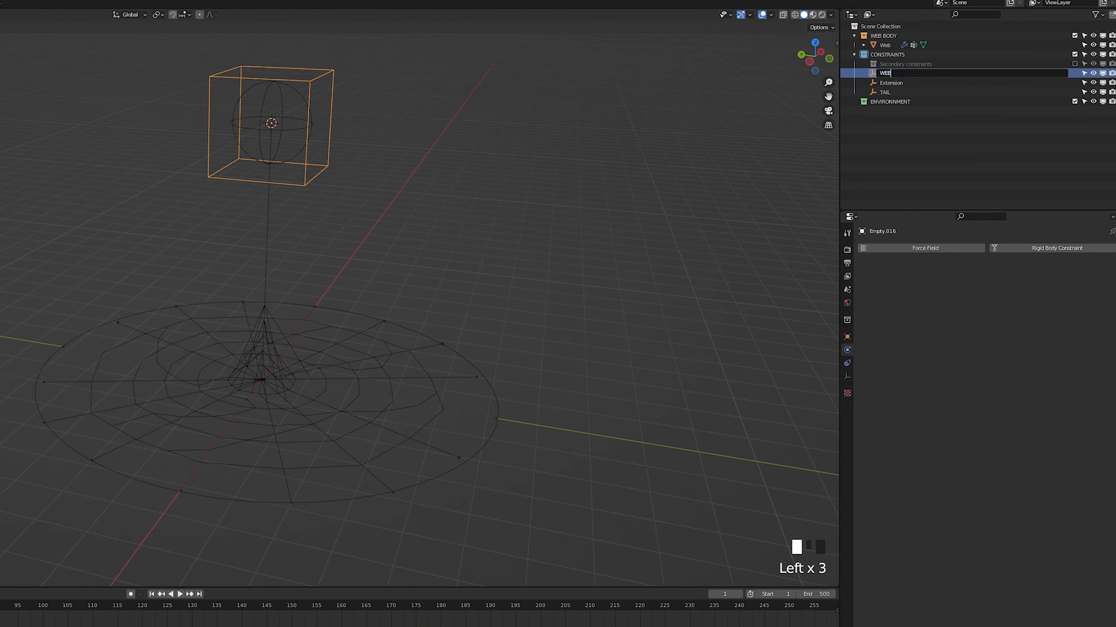
pyautogui.press('Return')
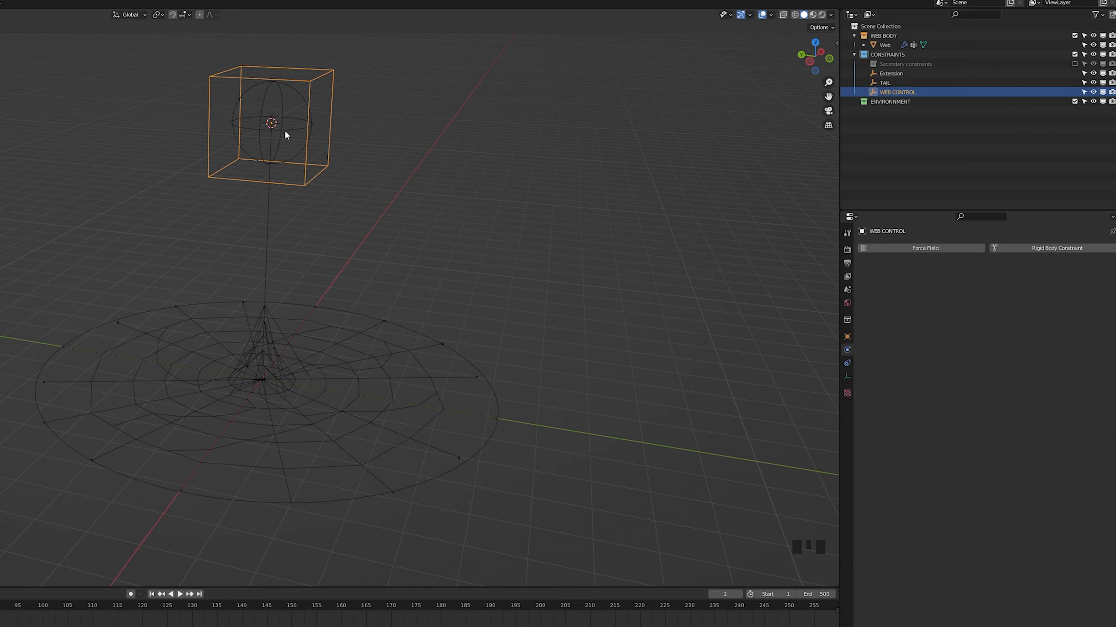
# Parent the TAIL empty, the web mesh and the Extension empty to the WEB CONTROL cube empty.
pyautogui.click(285, 129)
pyautogui.keyDown('shift'); pyautogui.click(269, 290); pyautogui.keyUp('shift')
pyautogui.keyDown('shift'); pyautogui.click(341, 325); pyautogui.keyUp('shift')
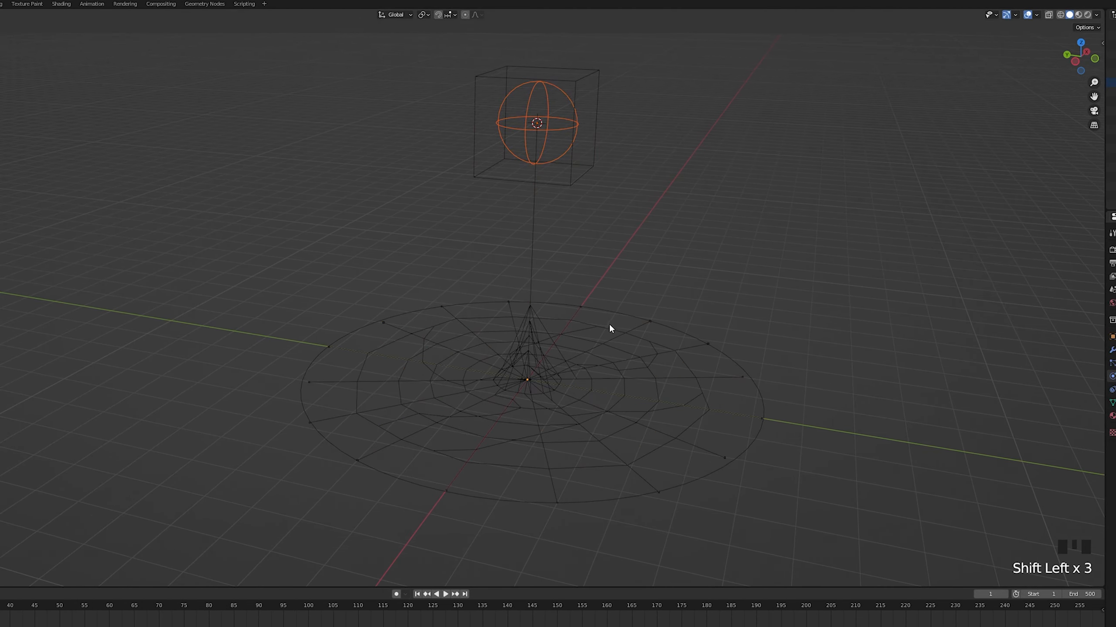
pyautogui.keyDown('shift'); pyautogui.click(611, 324); pyautogui.keyUp('shift')
pyautogui.keyDown('shift'); pyautogui.click(544, 143); pyautogui.keyUp('shift')
pyautogui.keyDown('shift'); pyautogui.click(587, 79); pyautogui.keyUp('shift')
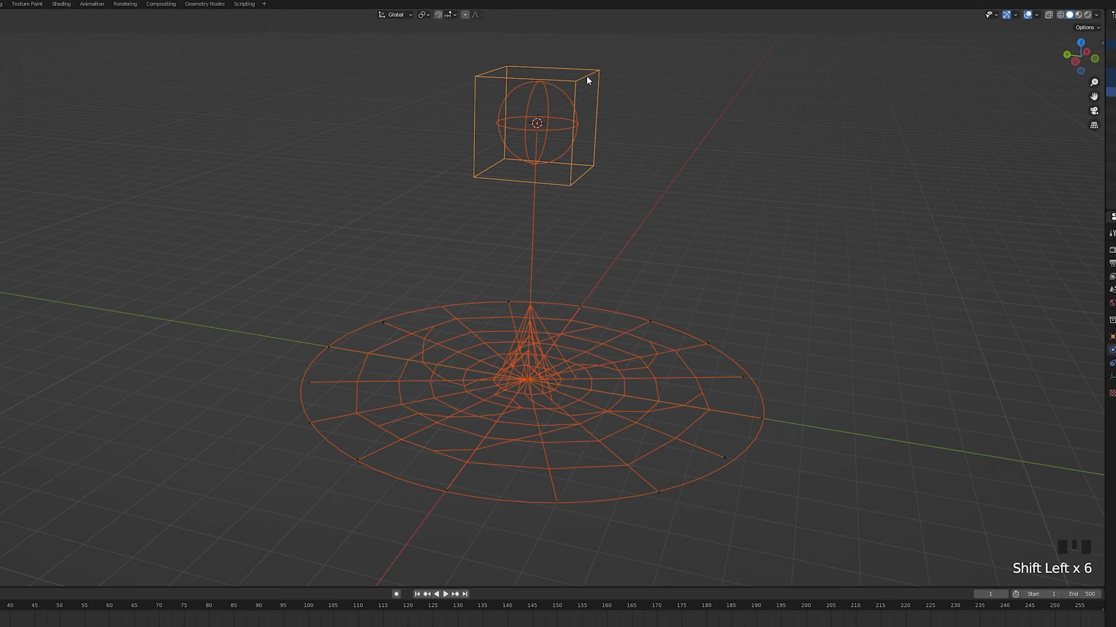
pyautogui.hotkey('ctrl', 'p')
pyautogui.click(588, 78)
# Try rotating the WEB CONTROL empty freely and about the Z axis, and try moving it.
pyautogui.scroll(-3, 587, 76)
pyautogui.moveTo(615, 108); pyautogui.dragTo(688, 125, button='middle')
pyautogui.press('r')
pyautogui.rightClick(613, 353)
pyautogui.press('r')
pyautogui.press('z')
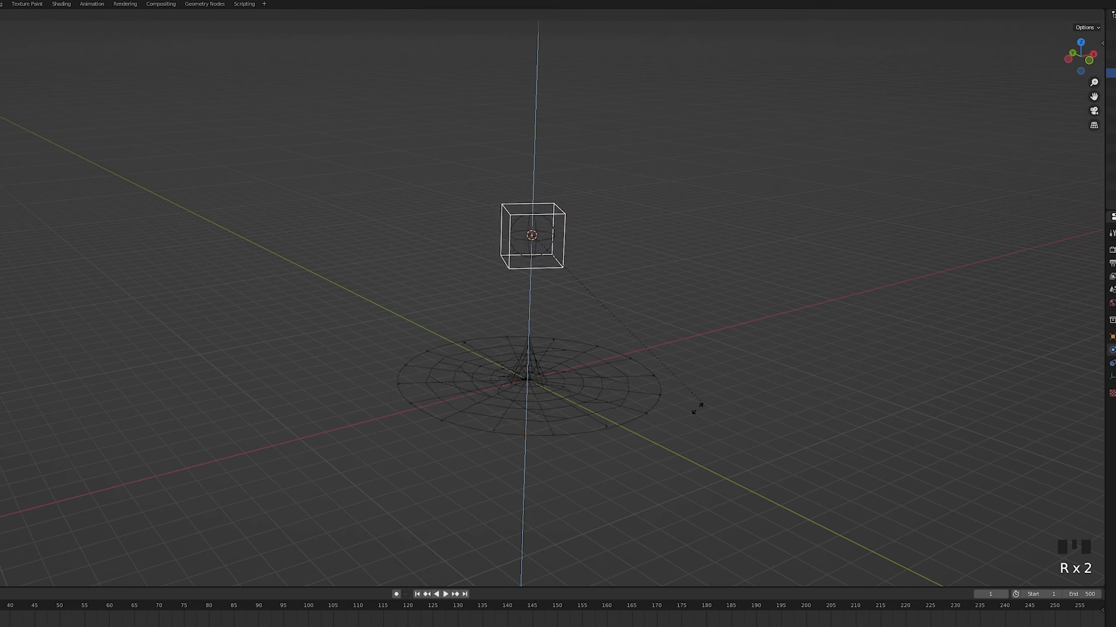
pyautogui.press('g')
pyautogui.rightClick(626, 364)
pyautogui.scroll(-2, 626, 363)
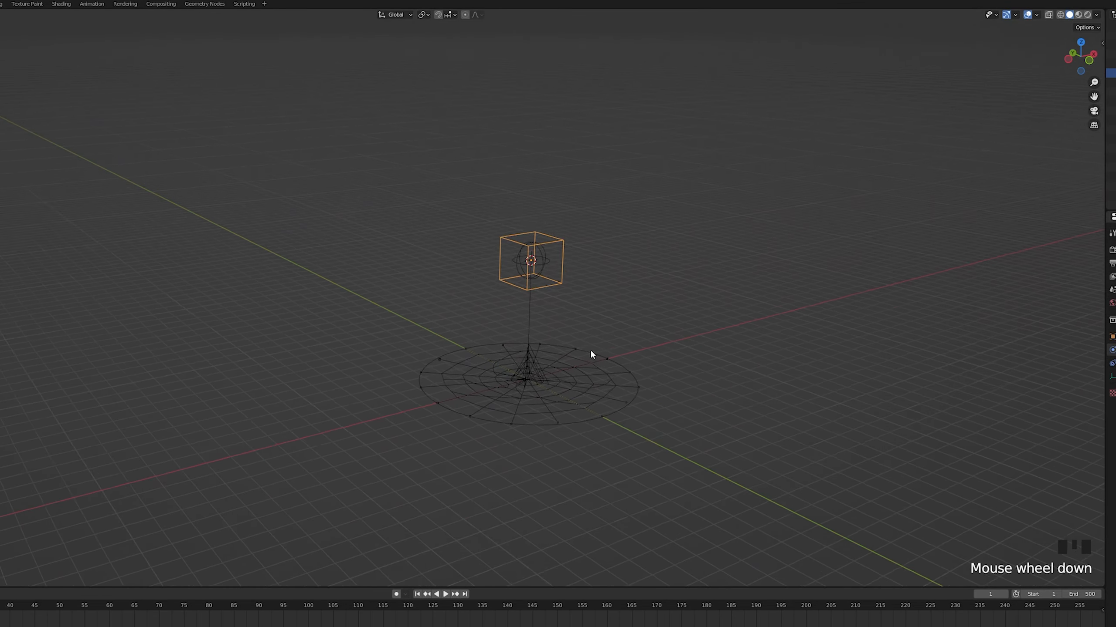
# Play the cloth simulation and test moving the whole rig with the WEB CONTROL empty.
pyautogui.moveTo(592, 354); pyautogui.dragTo(707, 376, button='middle')
pyautogui.press('space')
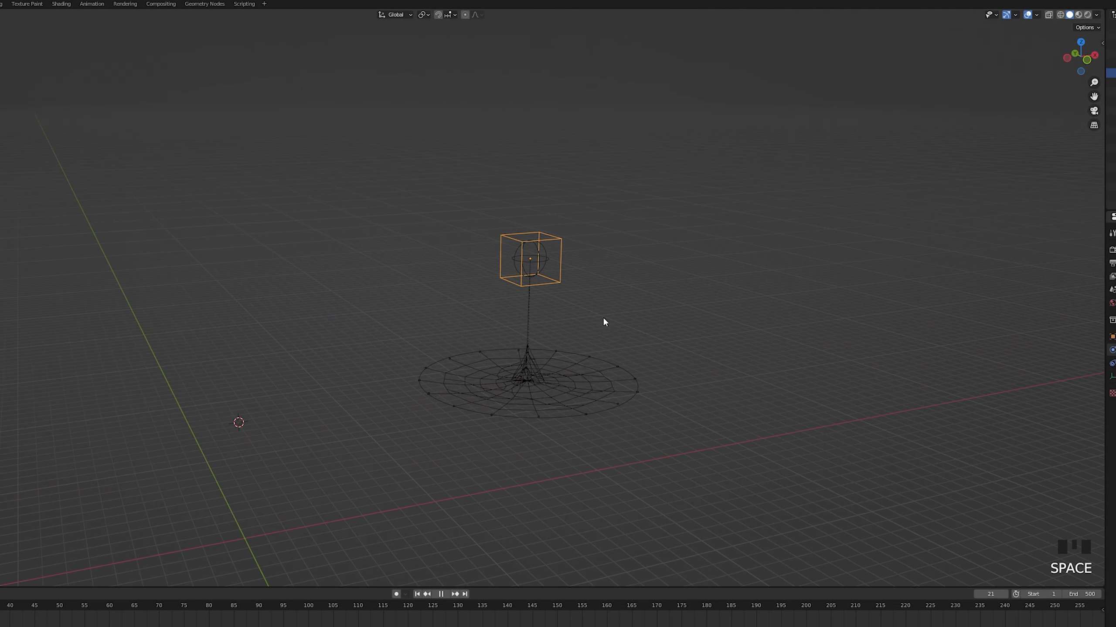
pyautogui.click(601, 354)
pyautogui.press('g')
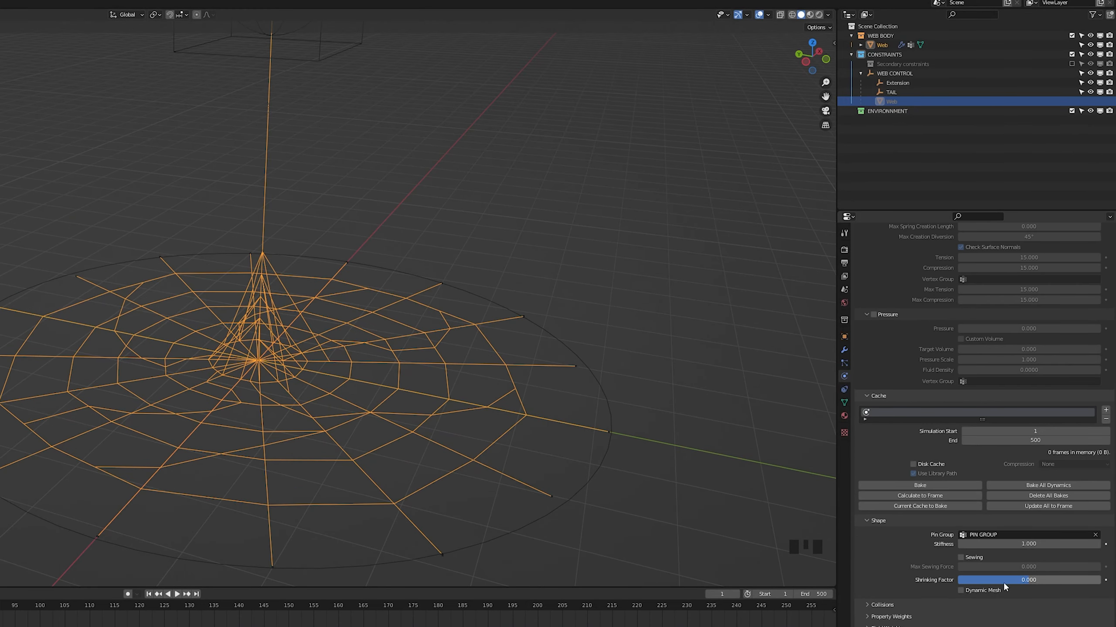
# Set the web cloth's Shrinking Factor to -1.000 and play the simulation to test it.
pyautogui.moveTo(1002, 582); pyautogui.dragTo(985, 553)
pyautogui.moveTo(1050, 580); pyautogui.dragTo(611, 544)
pyautogui.press('space')
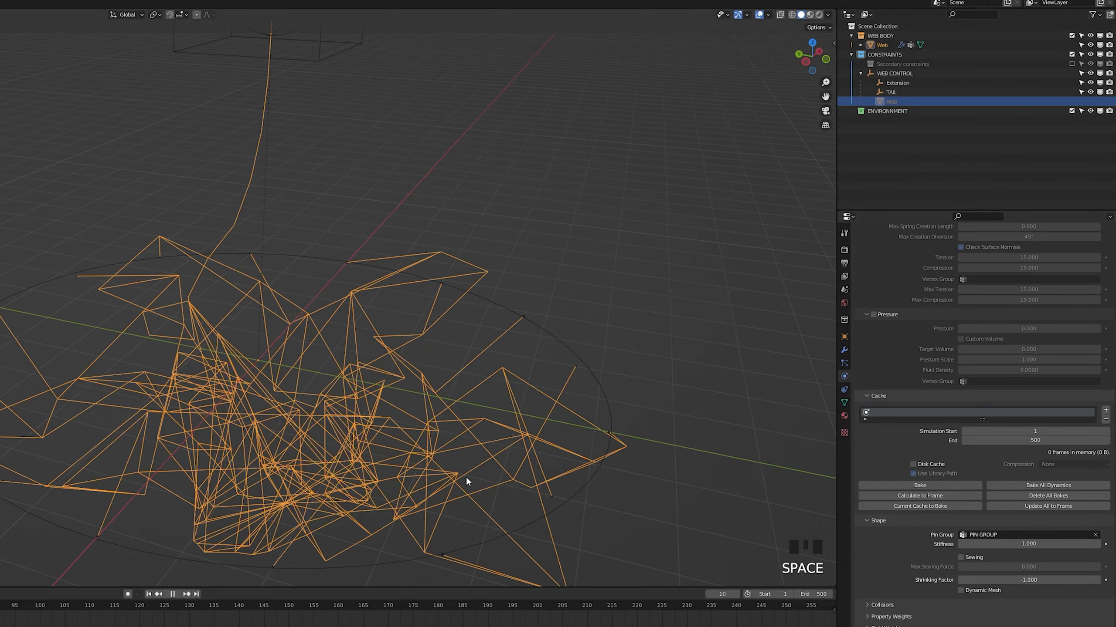
pyautogui.scroll(-8, 472, 475)
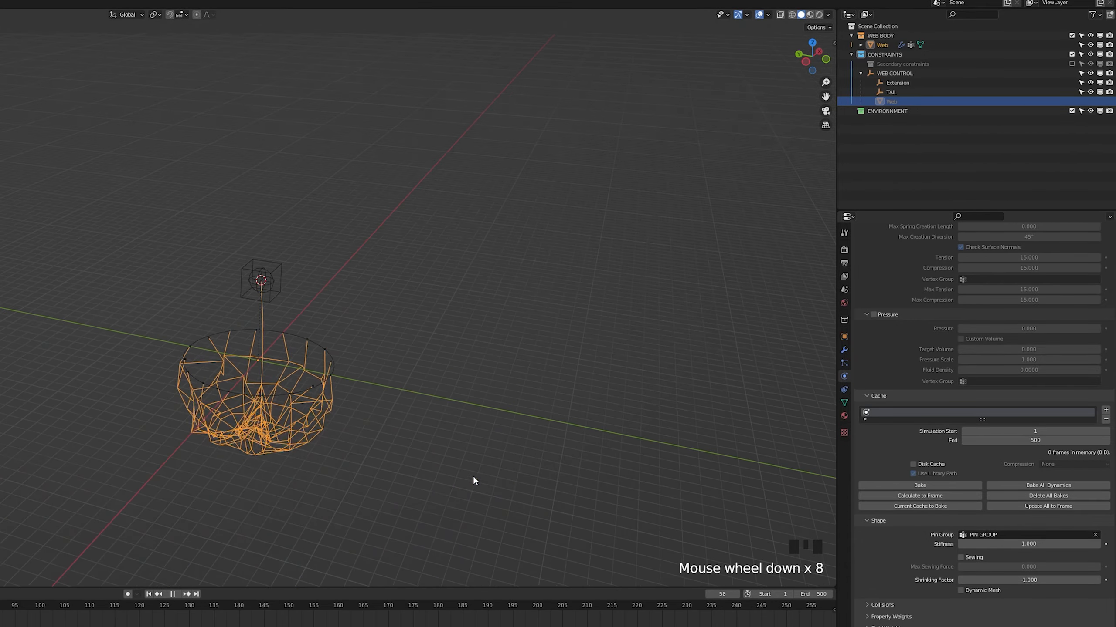
pyautogui.moveTo(472, 475); pyautogui.dragTo(456, 515, button='middle')
pyautogui.press('space')
pyautogui.click(609, 542)
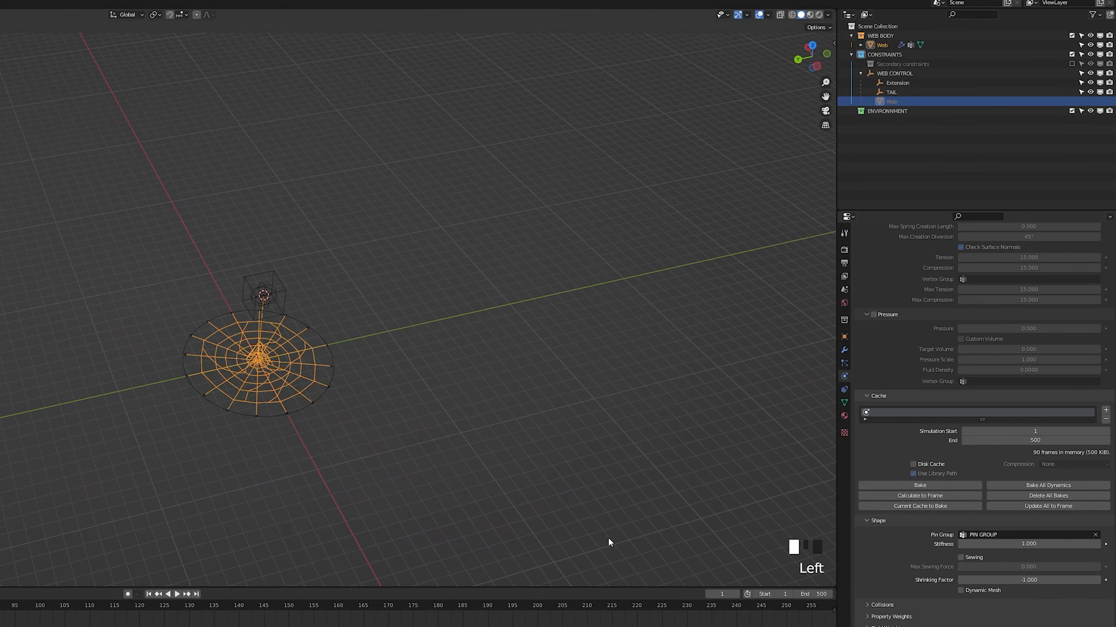
# Set the cloth's Shrinking Factor to 1.000 and test it by moving the Extension empty during playback.
pyautogui.moveTo(986, 576); pyautogui.dragTo(1090, 579)
pyautogui.scroll(5, 369, 448)
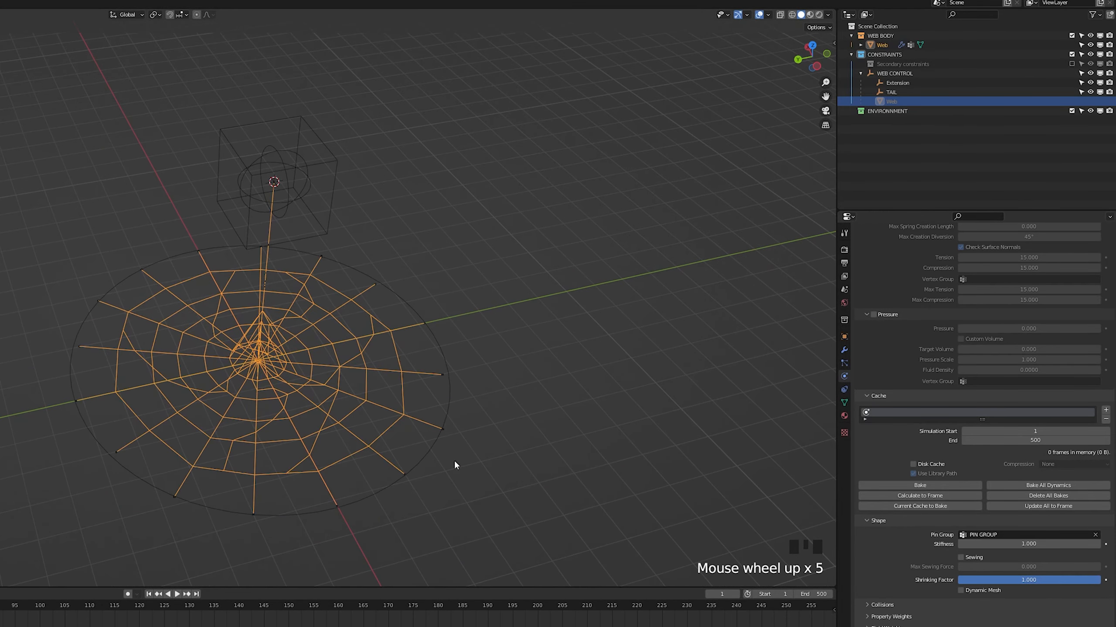
pyautogui.press('space')
pyautogui.scroll(3, 365, 461)
pyautogui.moveTo(364, 461); pyautogui.dragTo(393, 433, button='middle')
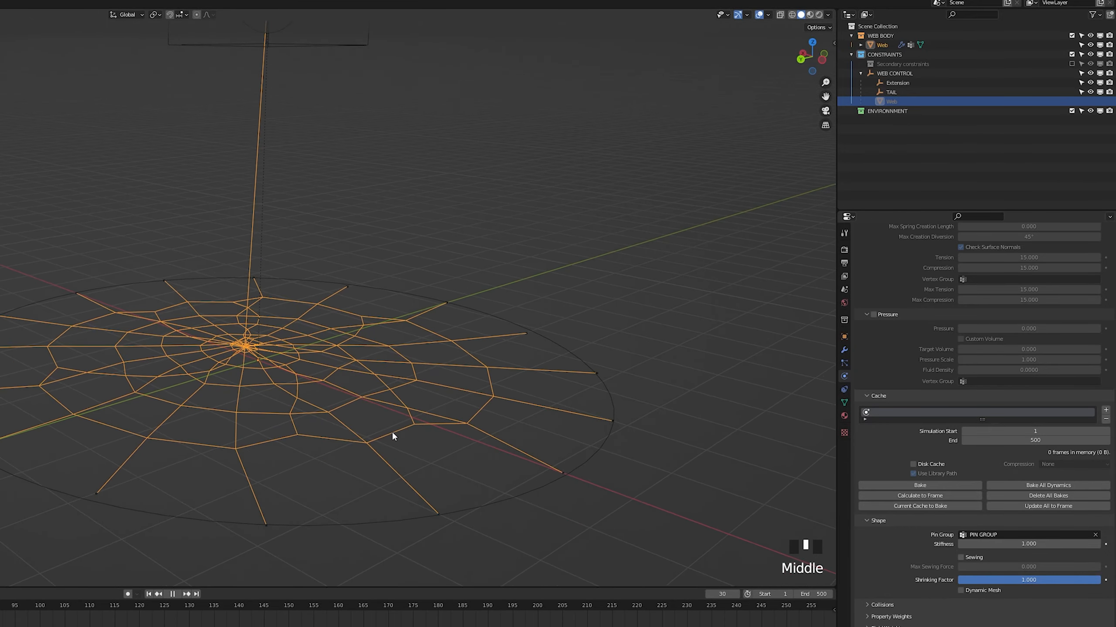
pyautogui.click(475, 312)
pyautogui.press('g')
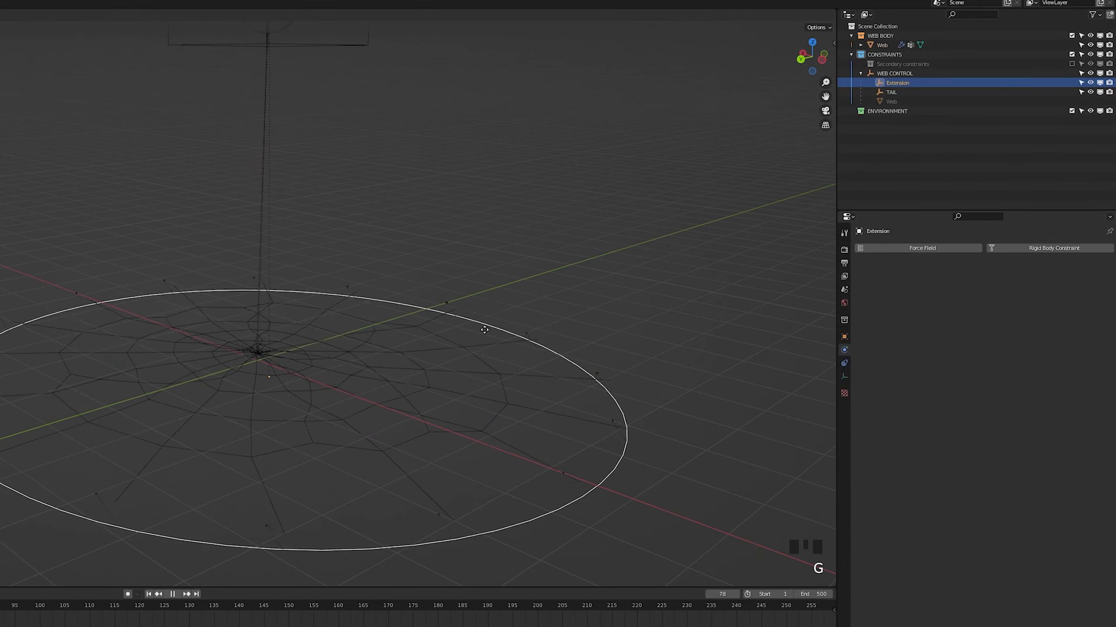
# Reset the Web object's cloth Shrinking Factor to 0 and stop the playback.
pyautogui.click(298, 363)
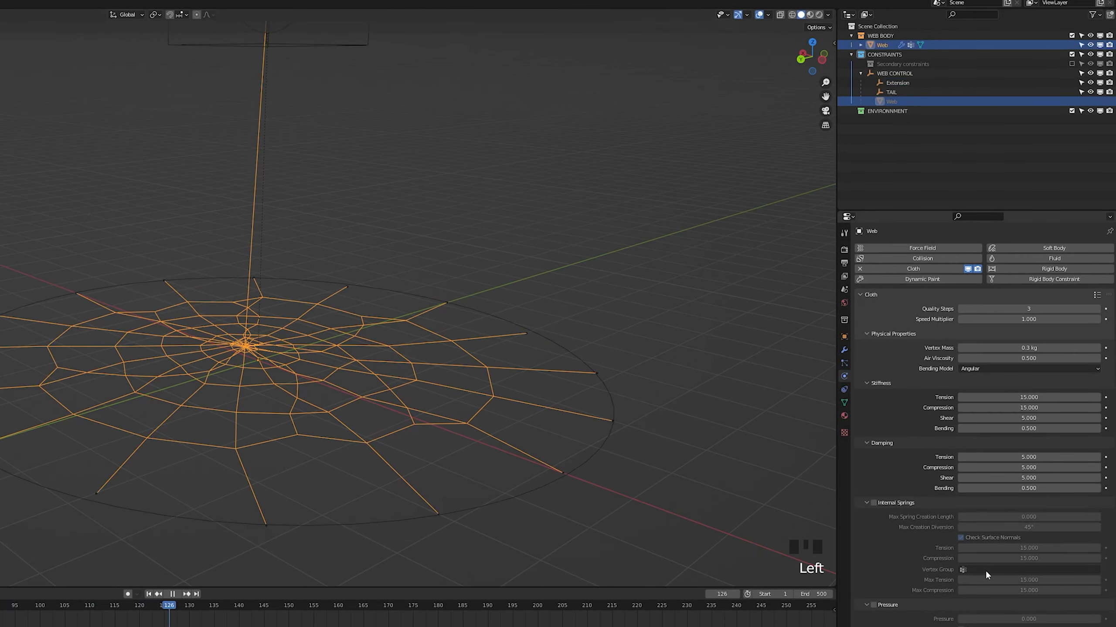
pyautogui.scroll(-16, 986, 575)
pyautogui.moveTo(1044, 580)
pyautogui.mouseDown()
pyautogui.moveTo(960, 580)
pyautogui.moveTo(1029, 583)
pyautogui.mouseUp()
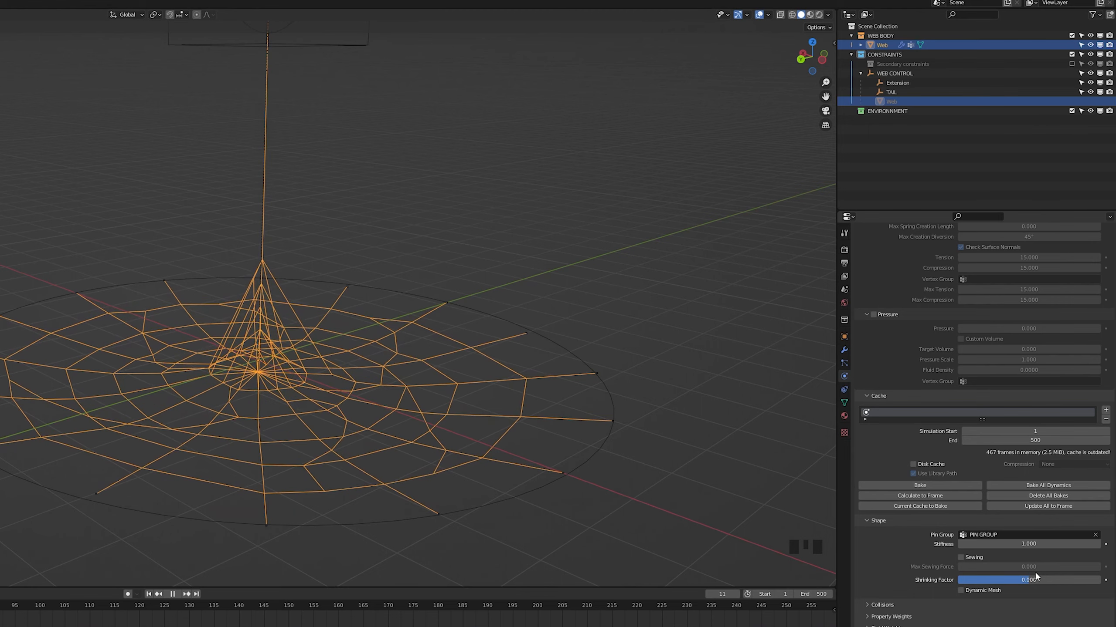
pyautogui.press('Escape')
# Show the web's modifier stack and collapse all of its Hook and Cloth modifiers.
pyautogui.moveTo(207, 370); pyautogui.dragTo(237, 409, button='middle')
pyautogui.click(843, 350)
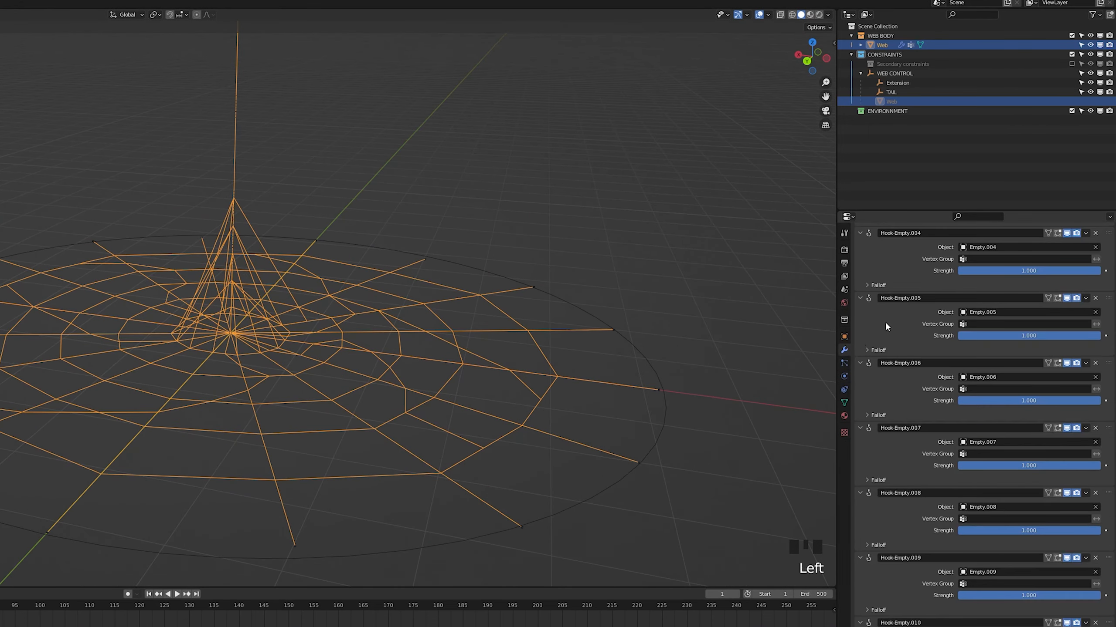
pyautogui.scroll(20, 886, 324)
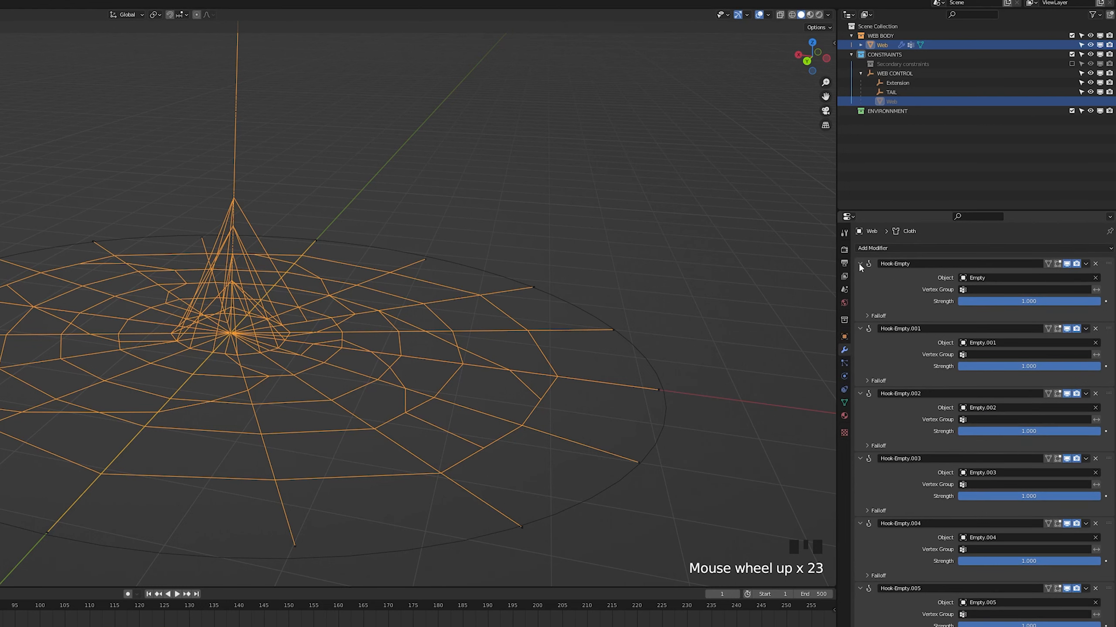
pyautogui.moveTo(857, 261); pyautogui.dragTo(859, 479)
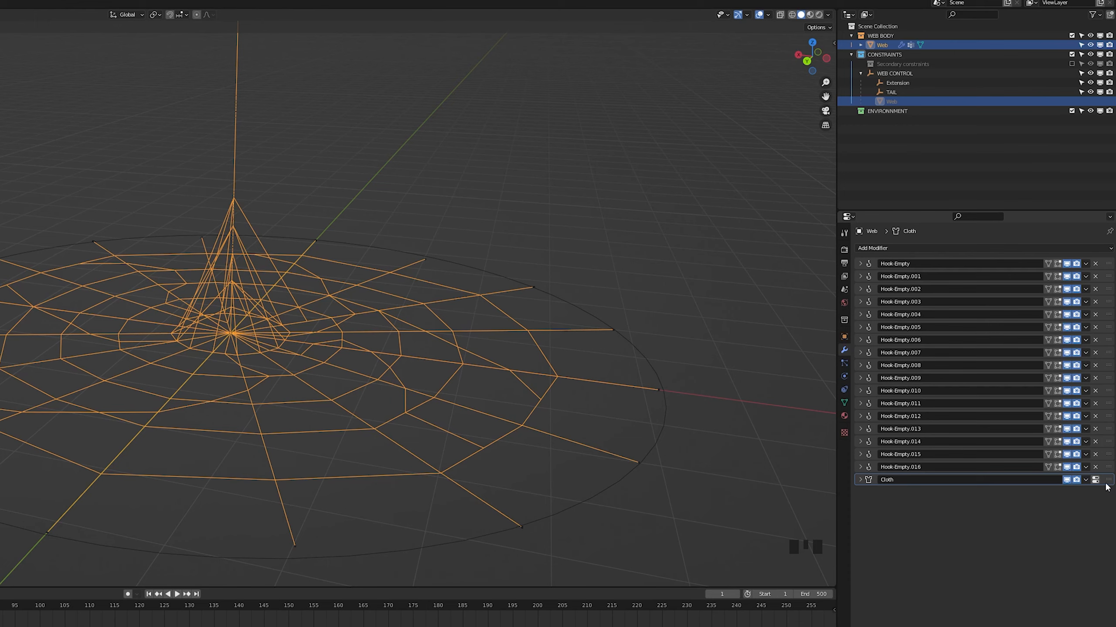
# Test moving the Extension empty with the Cloth modifier above all hooks, and return Cloth to the end of the stack.
pyautogui.moveTo(1108, 481); pyautogui.dragTo(1107, 263)
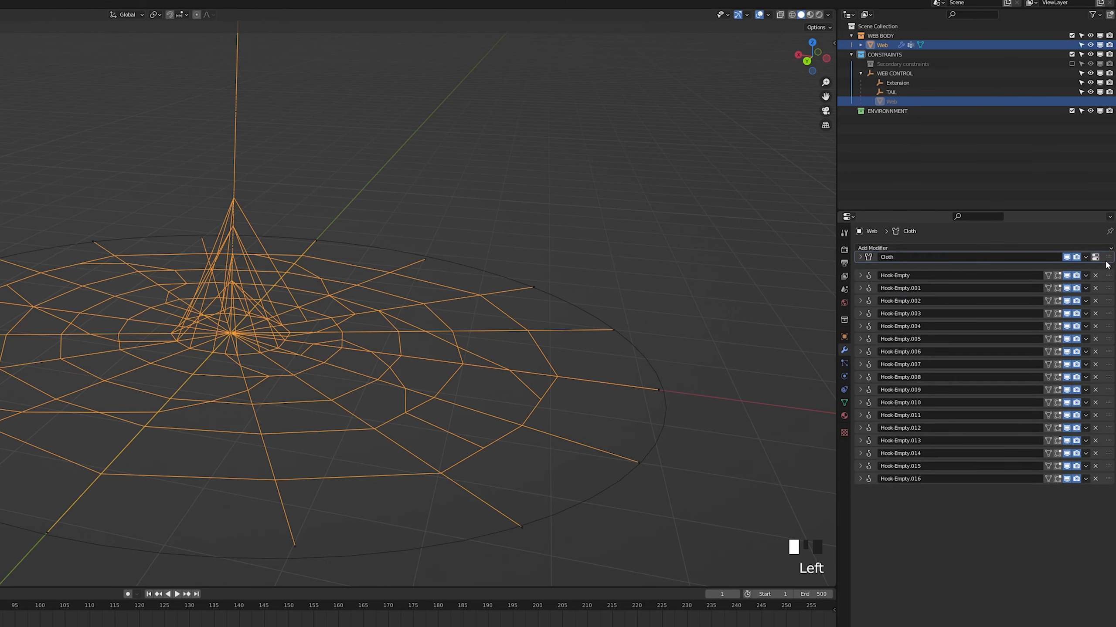
pyautogui.press('g')
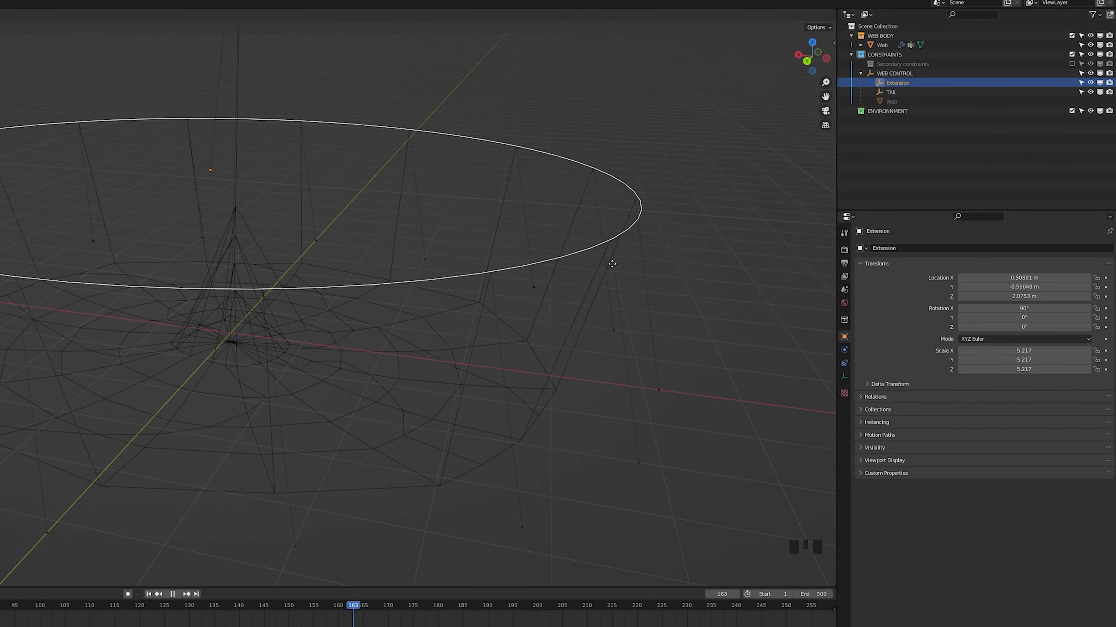
pyautogui.rightClick(593, 250)
pyautogui.press('space')
pyautogui.click(149, 594)
pyautogui.click(356, 373)
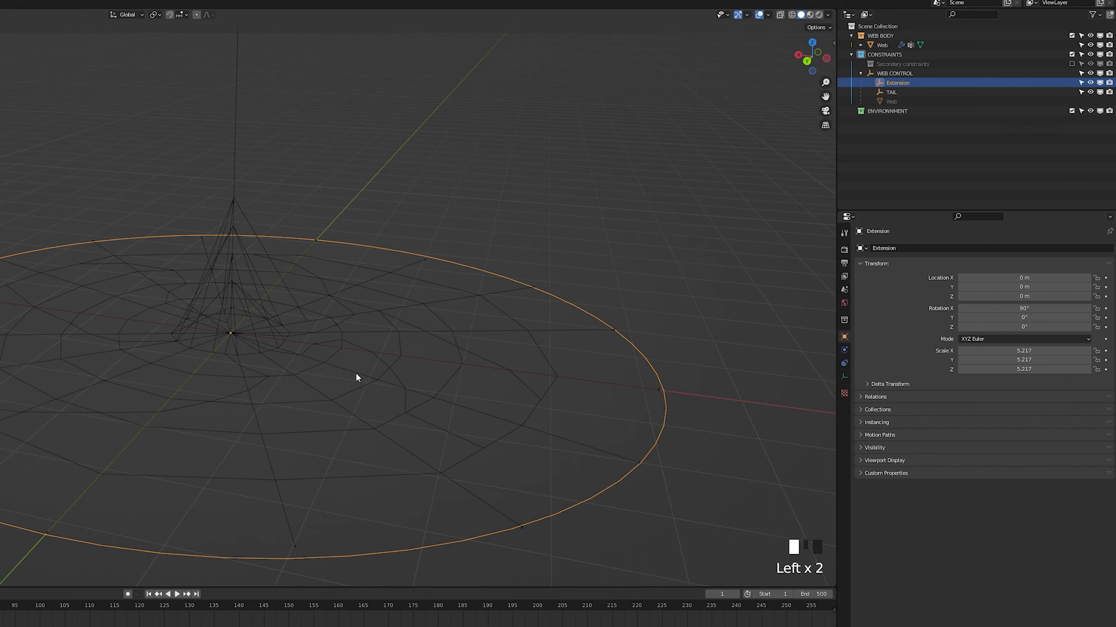
pyautogui.moveTo(1107, 267); pyautogui.dragTo(1108, 495)
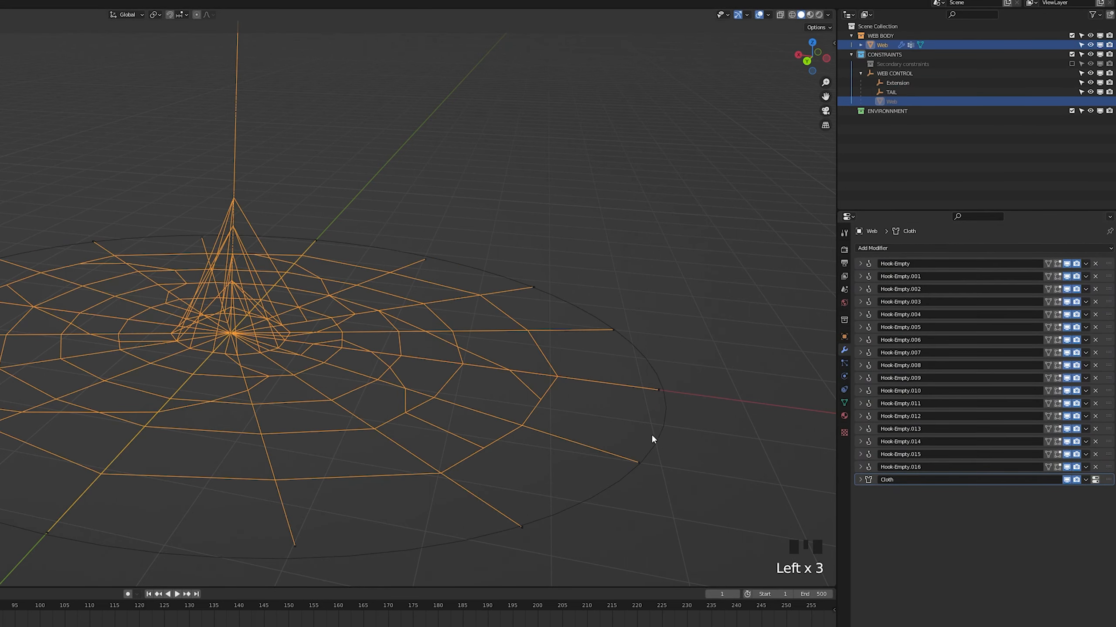
# Play the cloth simulation while moving the Extension empty, and reselect the web.
pyautogui.click(661, 402)
pyautogui.press('space')
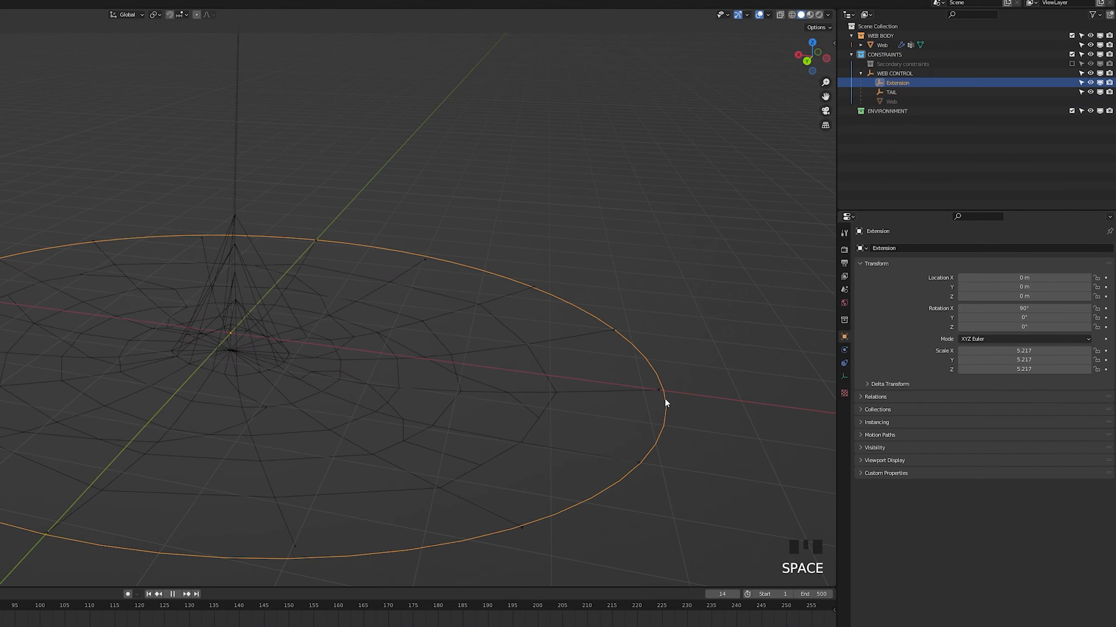
pyautogui.press('g')
pyautogui.click(394, 358)
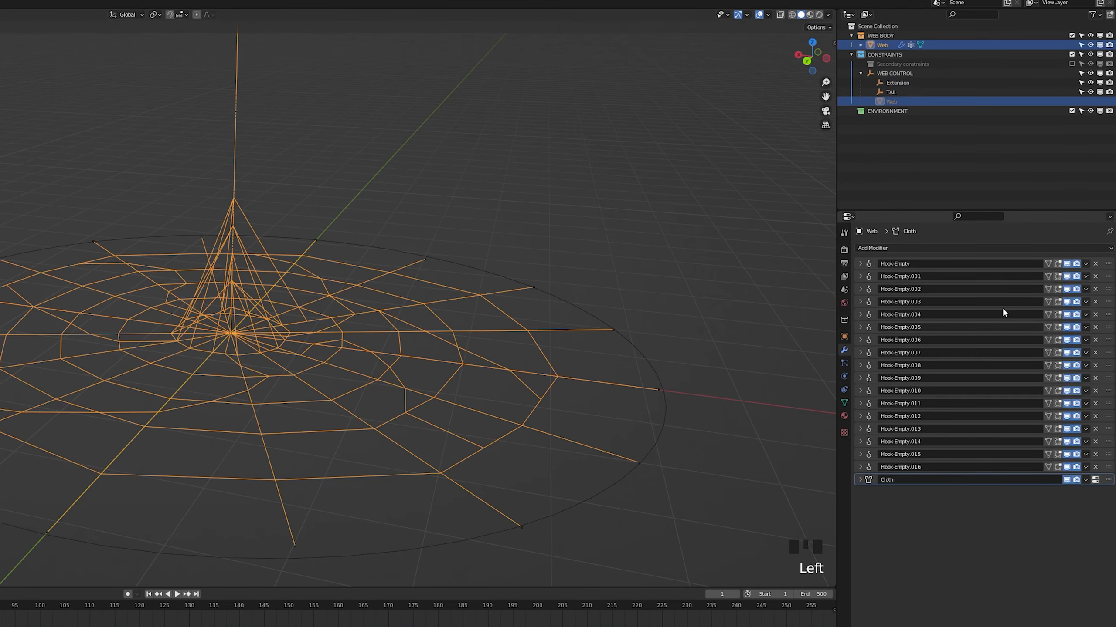
# Add a Subdivision Surface modifier after Cloth on the web and set Levels Viewport to 2.
pyautogui.click(986, 246)
pyautogui.click(960, 419)
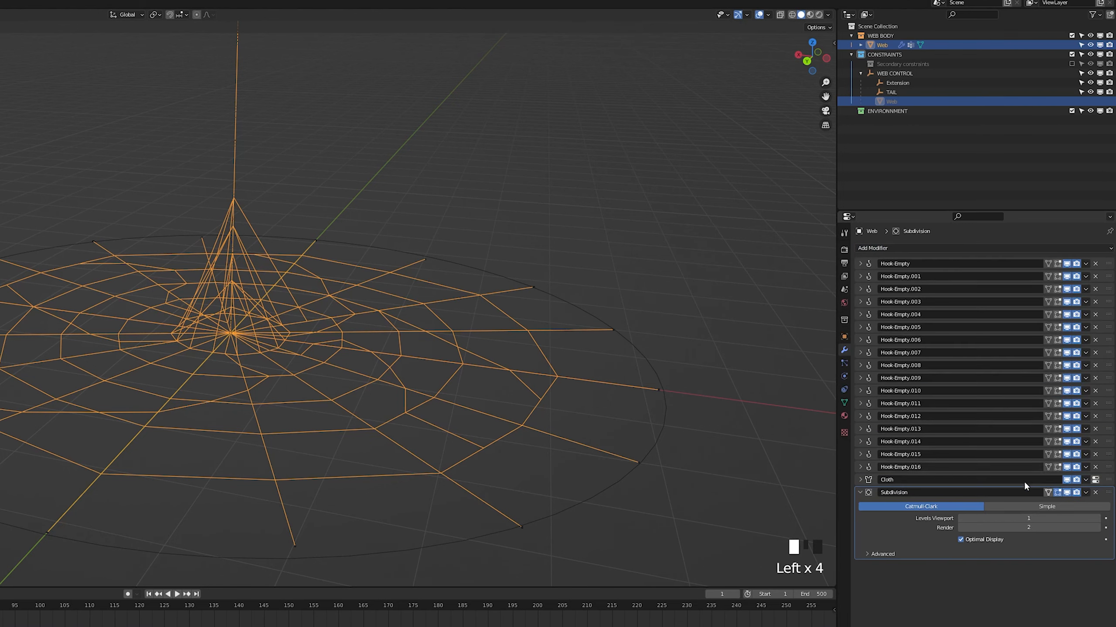
pyautogui.click(1095, 518)
# Test the subdivided web during playback by moving and scaling the Extension empty.
pyautogui.press('space')
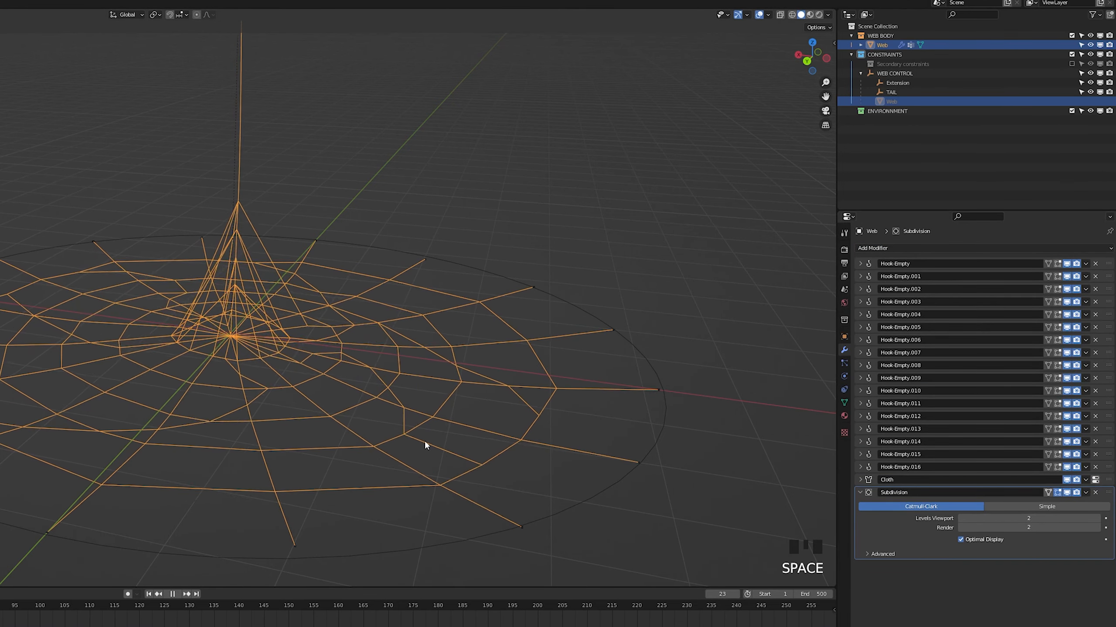
pyautogui.click(589, 313)
pyautogui.press('g')
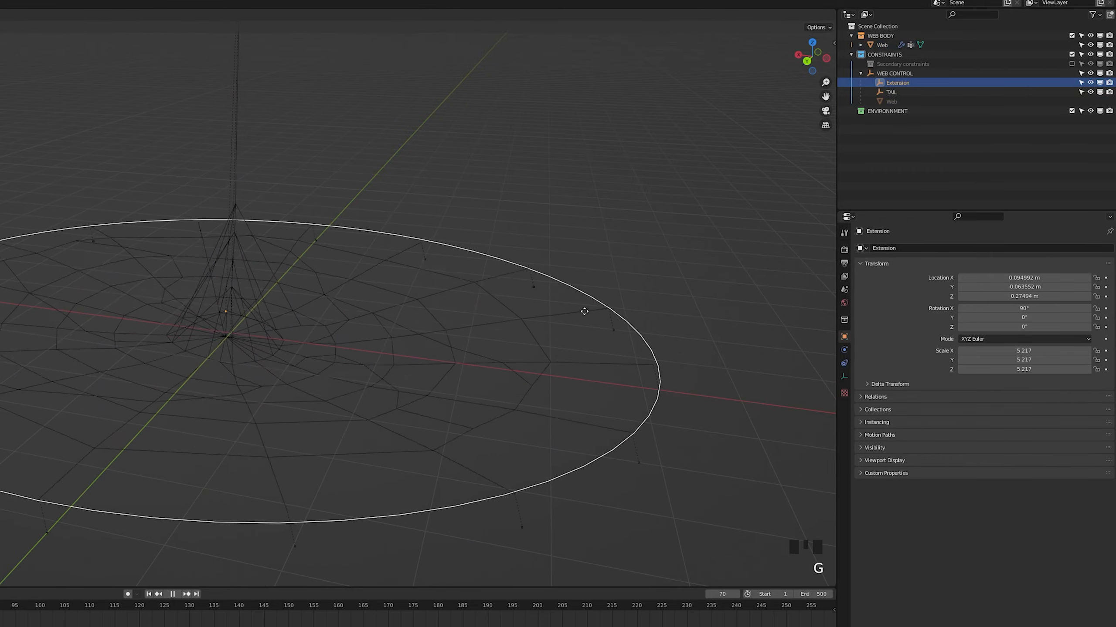
pyautogui.rightClick(623, 333)
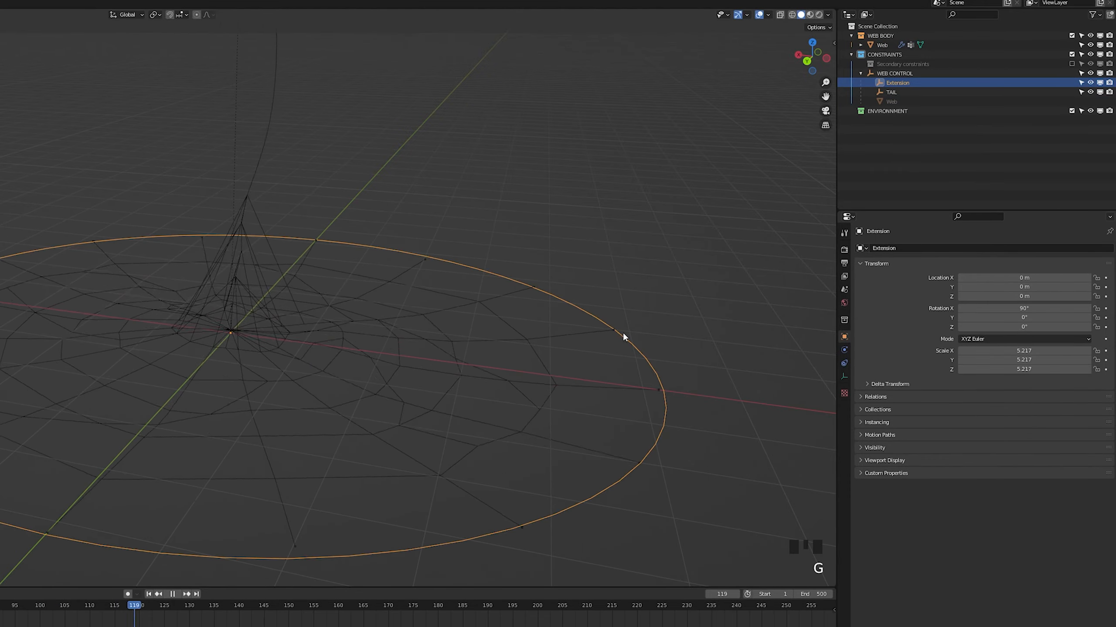
pyautogui.press('s')
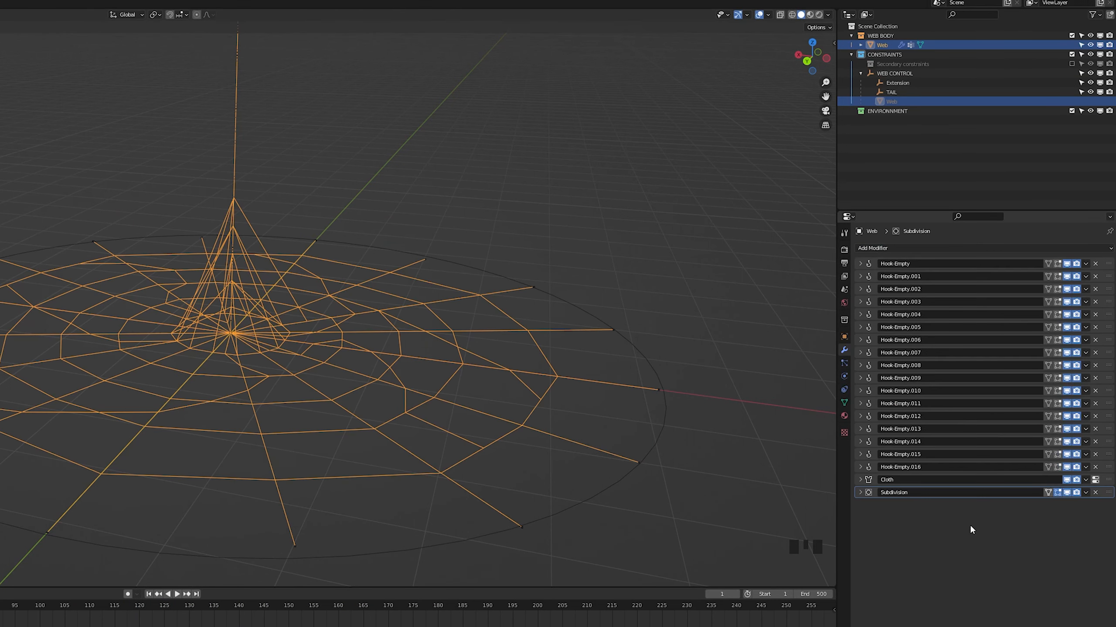
# Add a Screw modifier to the end of the web's stack and set its Angle to 0.001°.
pyautogui.click(923, 248)
pyautogui.click(943, 383)
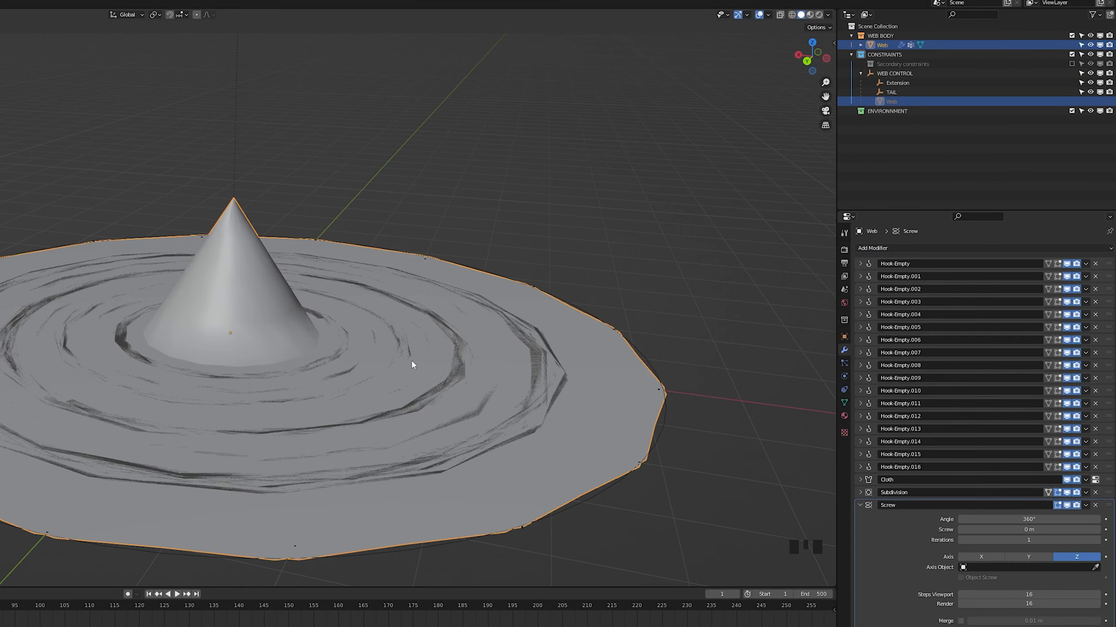
pyautogui.scroll(-5, 1010, 527)
pyautogui.click(1041, 495)
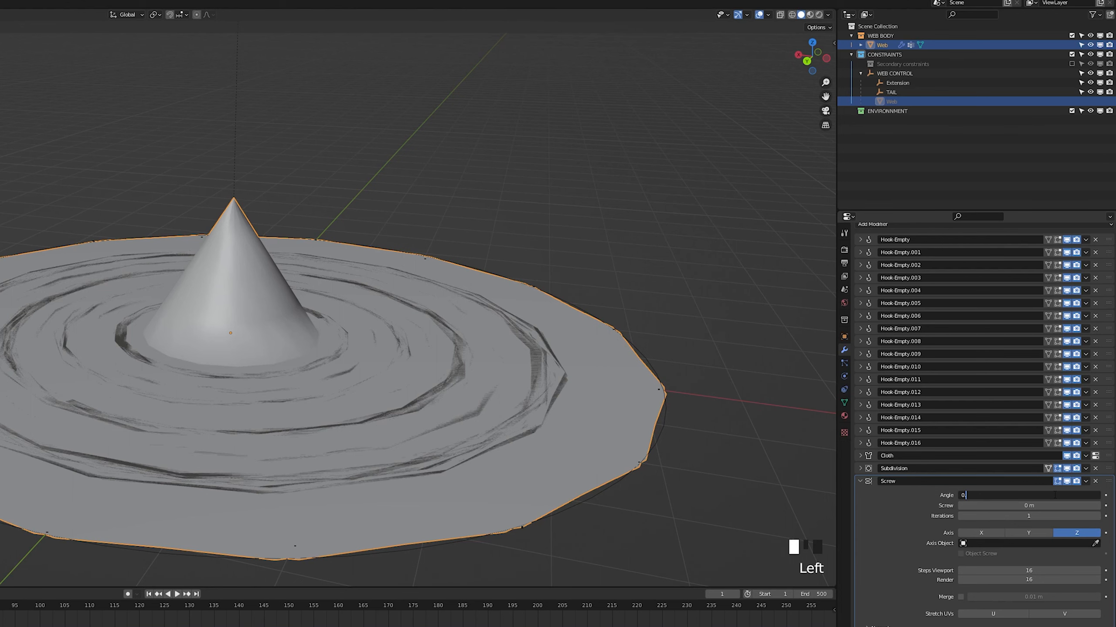
pyautogui.write('0.001')
pyautogui.press('Return')
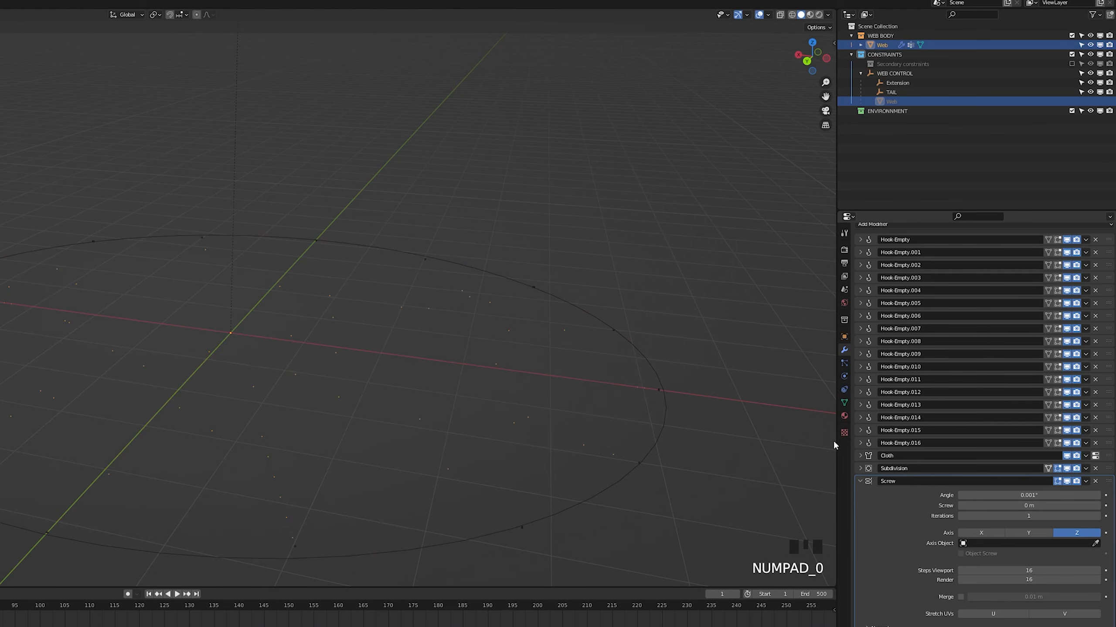
# Duplicate the web's Screw modifier and set the copy's axis to Y.
pyautogui.scroll(-4, 1072, 512)
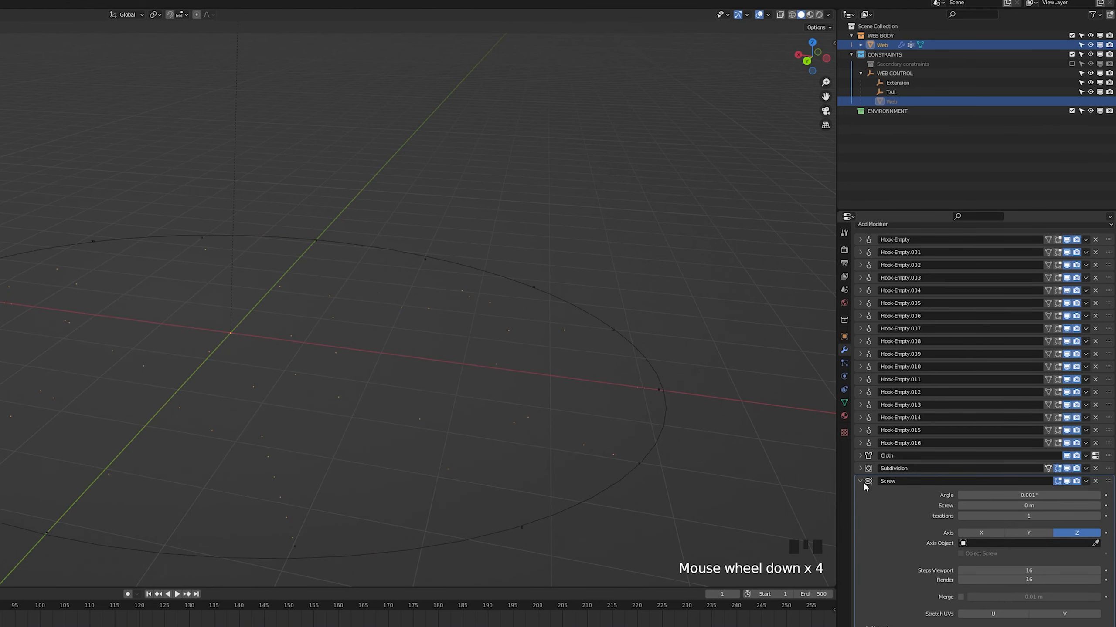
pyautogui.click(1085, 481)
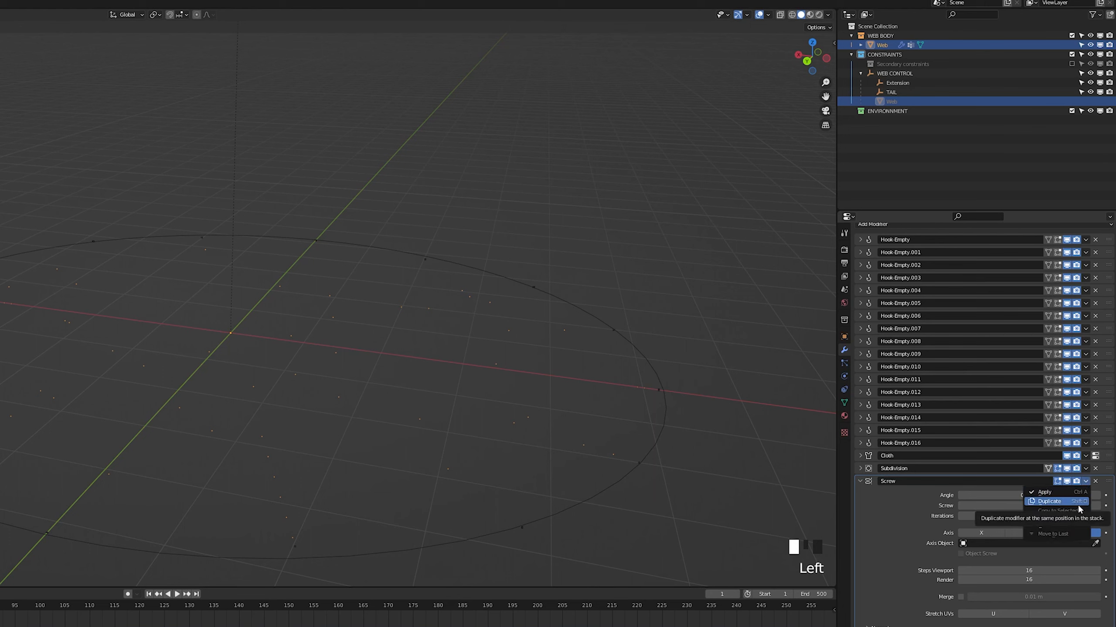
pyautogui.click(1077, 502)
pyautogui.scroll(-12, 1057, 506)
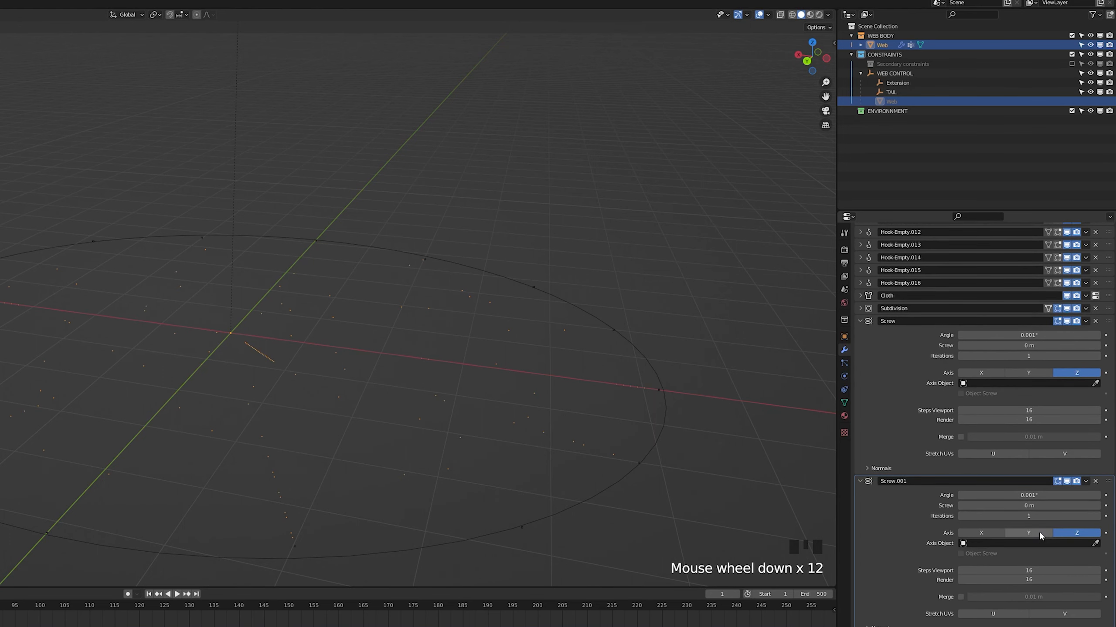
pyautogui.click(1038, 531)
pyautogui.click(981, 534)
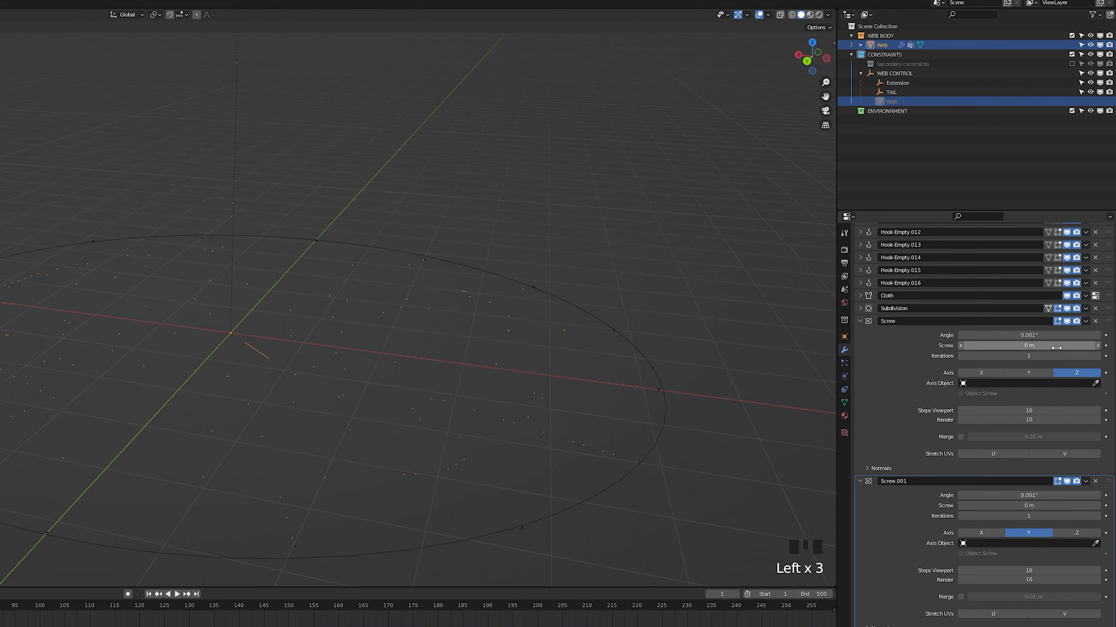
# Set the Angle of both Screw modifiers to 0.01°.
pyautogui.click(1028, 335)
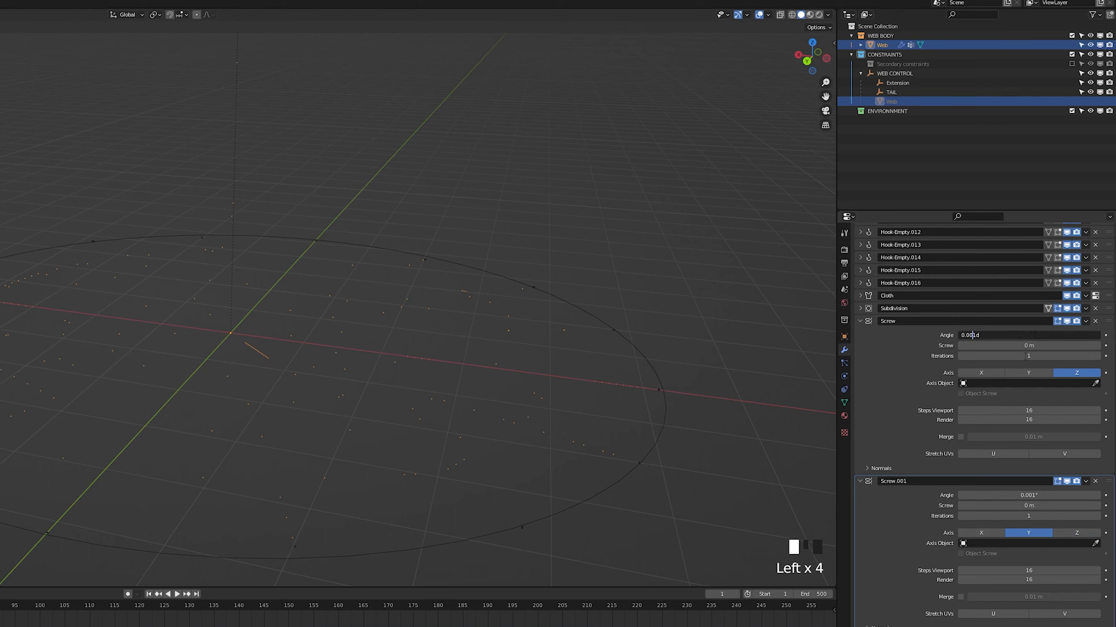
pyautogui.press('BackSpace')
pyautogui.press('Return')
pyautogui.moveTo(1040, 494); pyautogui.dragTo(1048, 493)
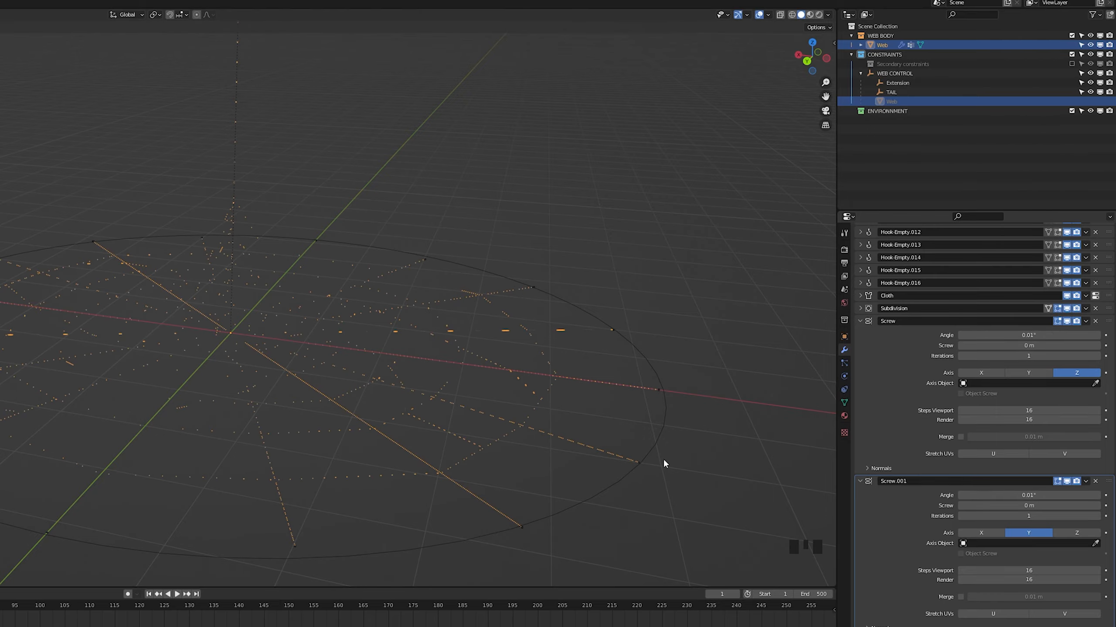
# Add a Solidify modifier to the web after the two Screw modifiers.
pyautogui.scroll(2, 410, 409)
pyautogui.moveTo(411, 409); pyautogui.dragTo(386, 398, button='middle')
pyautogui.scroll(6, 371, 400)
pyautogui.scroll(-1, 386, 404)
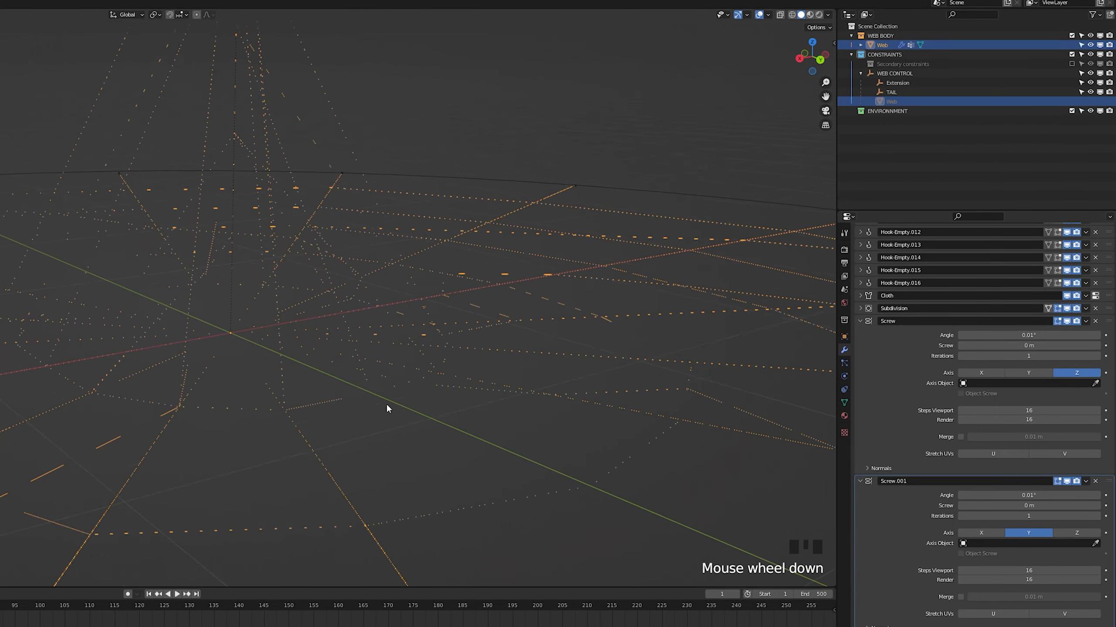
pyautogui.scroll(13, 939, 279)
pyautogui.click(934, 249)
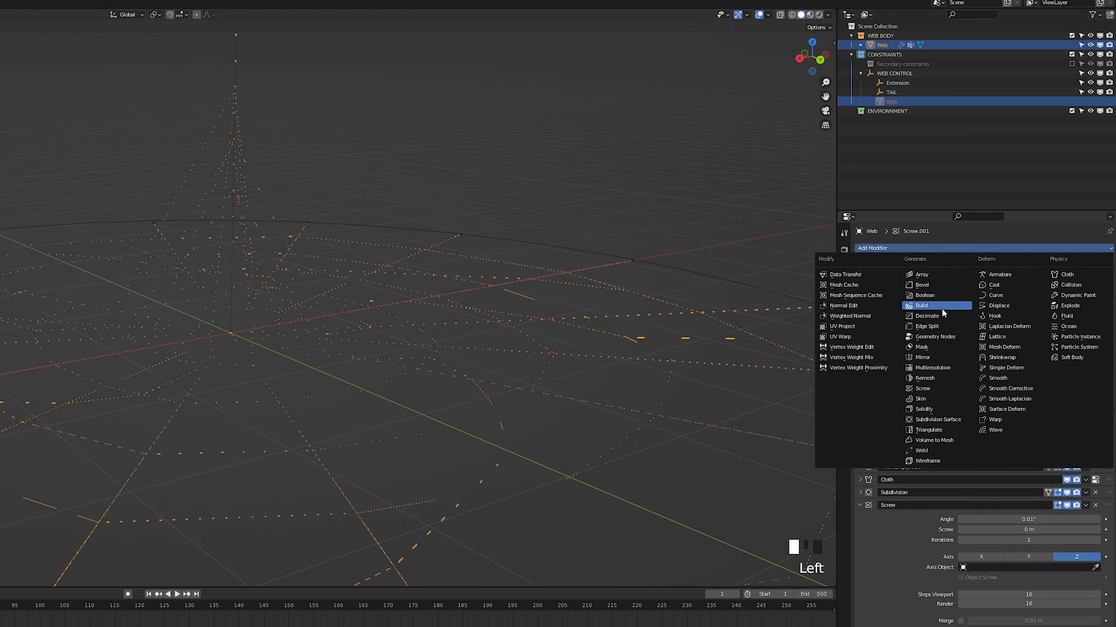
pyautogui.click(948, 411)
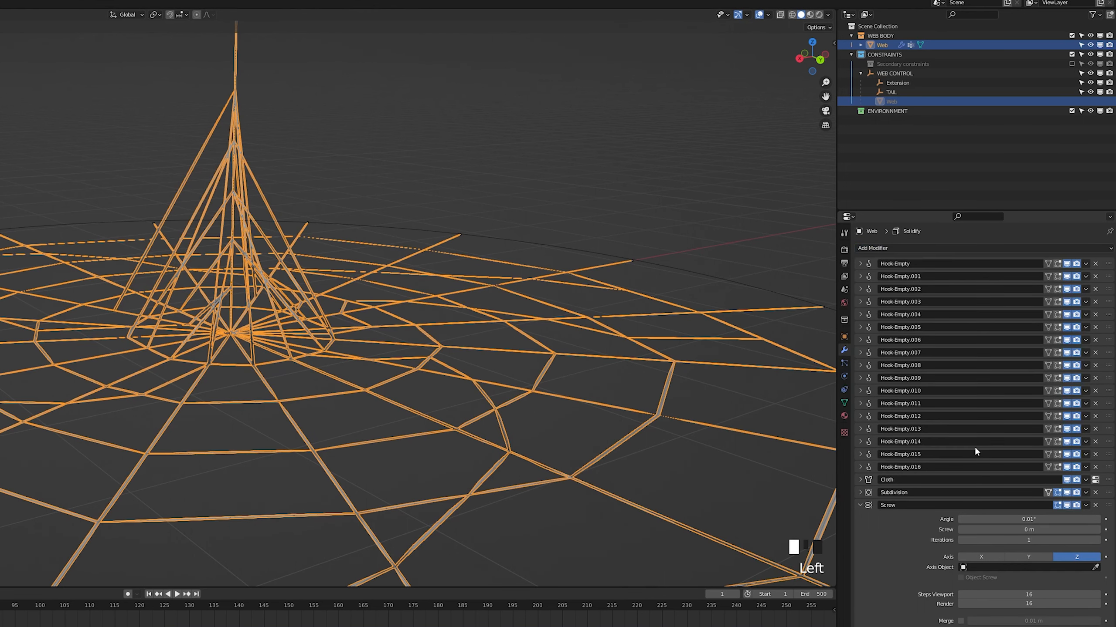
# Collapse both Screw modifiers in the web's modifier stack.
pyautogui.scroll(-20, 981, 466)
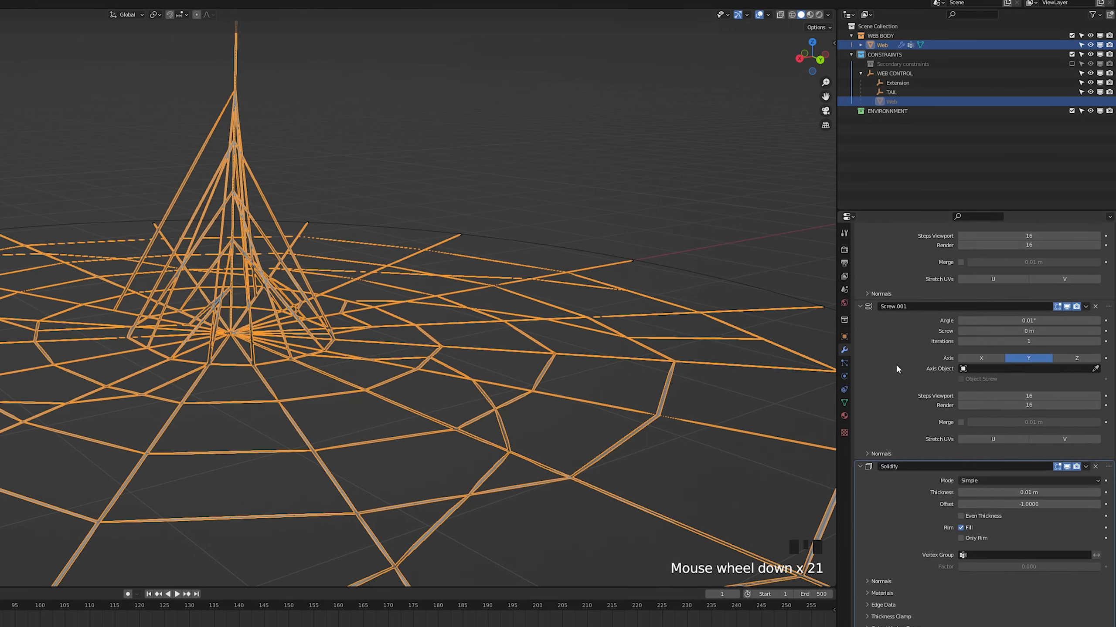
pyautogui.click(892, 331)
pyautogui.click(897, 307)
pyautogui.scroll(7, 892, 306)
pyautogui.click(861, 278)
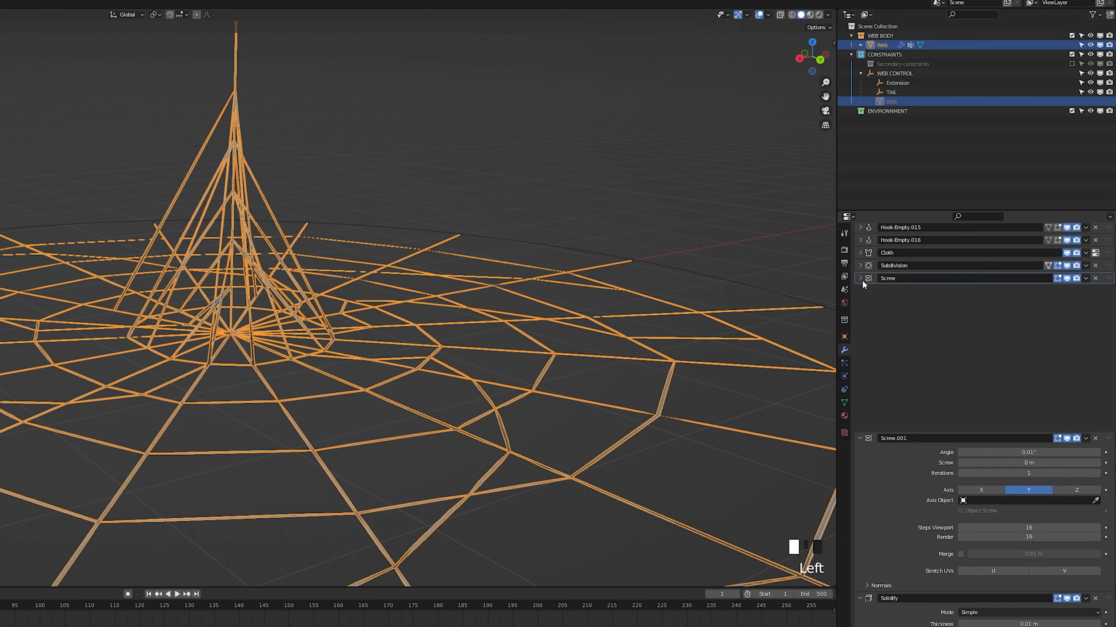
pyautogui.click(861, 305)
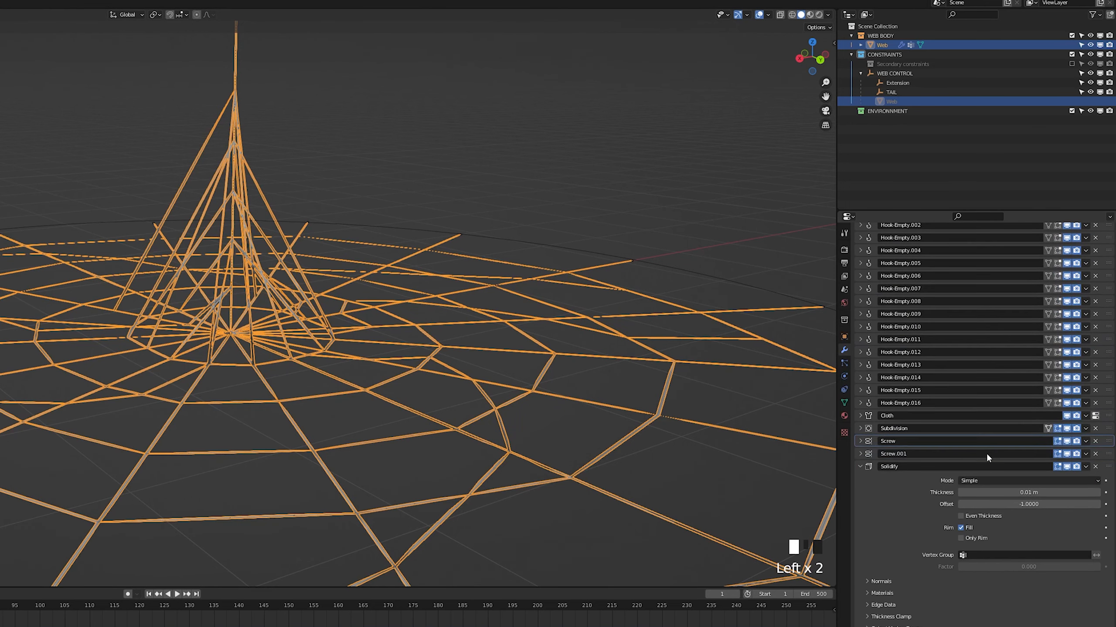
# Try the Solidify modifier above the two Screw modifiers, and return it to the end of the stack.
pyautogui.click(1108, 466)
pyautogui.moveTo(1107, 455); pyautogui.dragTo(1105, 442)
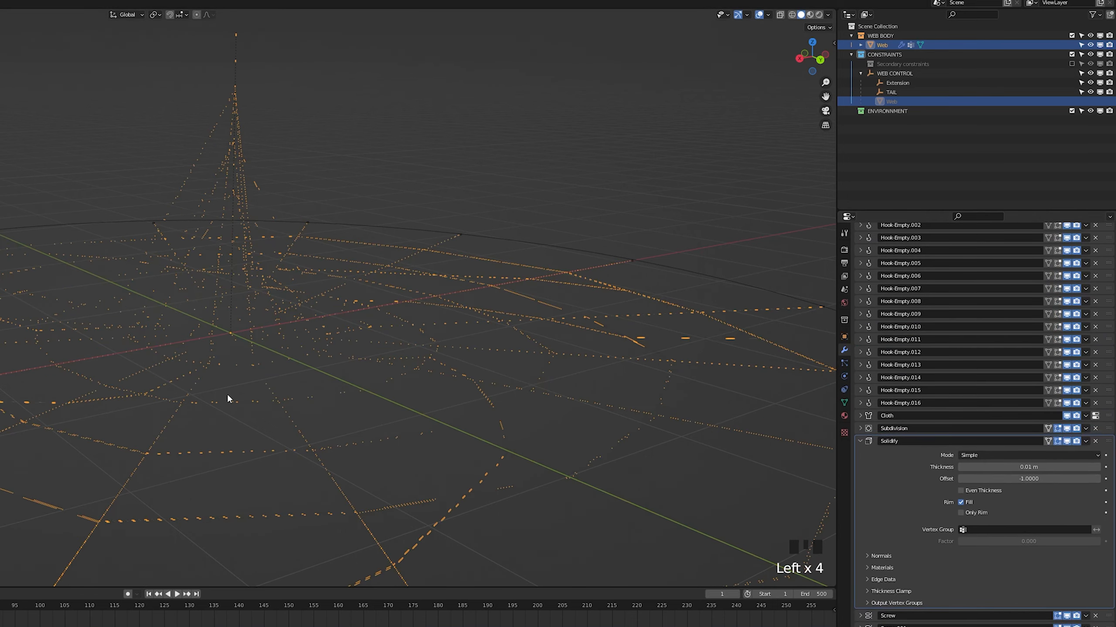
pyautogui.moveTo(227, 398); pyautogui.dragTo(282, 386, button='middle')
pyautogui.click(860, 441)
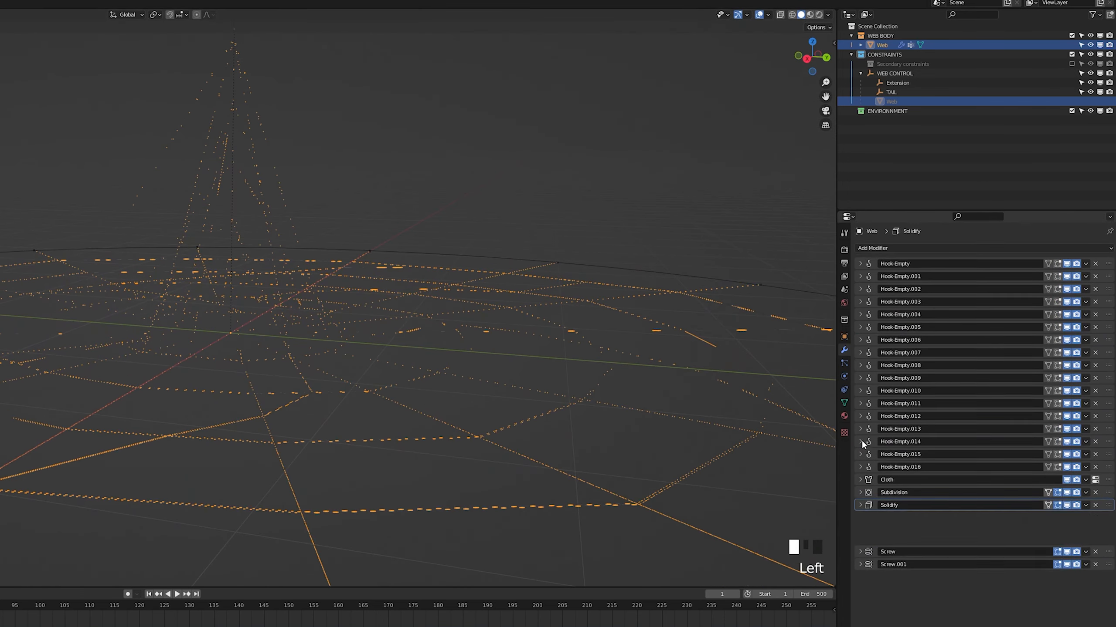
pyautogui.moveTo(1106, 508); pyautogui.dragTo(1105, 532)
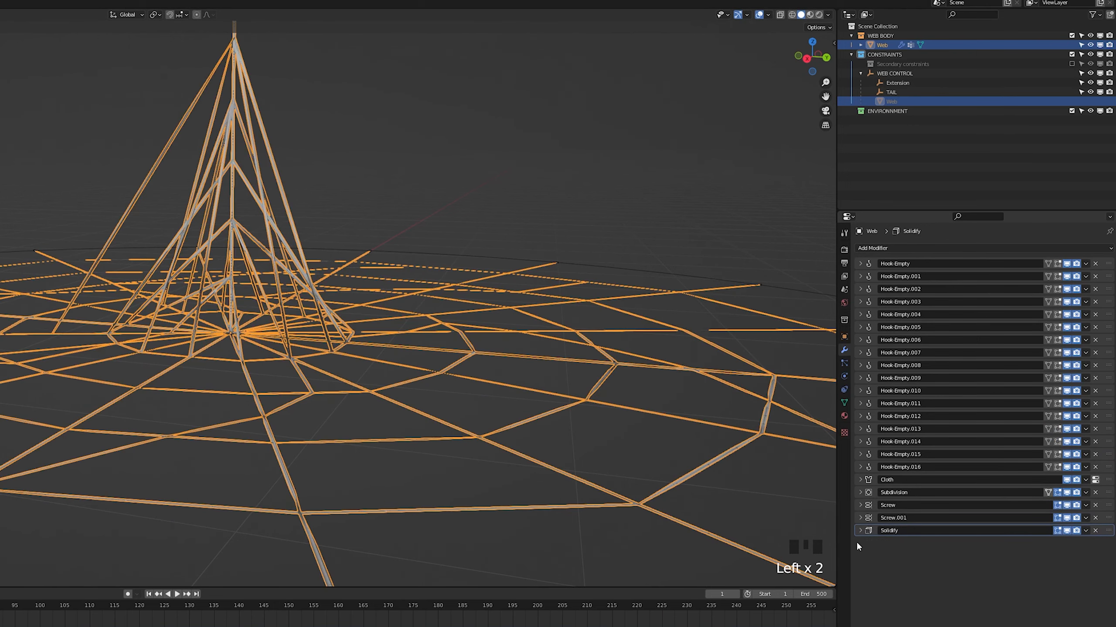
# Expand the Solidify modifier and set its Thickness to 0.03 m.
pyautogui.click(860, 530)
pyautogui.moveTo(1017, 556)
pyautogui.mouseDown()
pyautogui.moveTo(1072, 557)
pyautogui.moveTo(1023, 557)
pyautogui.mouseUp()
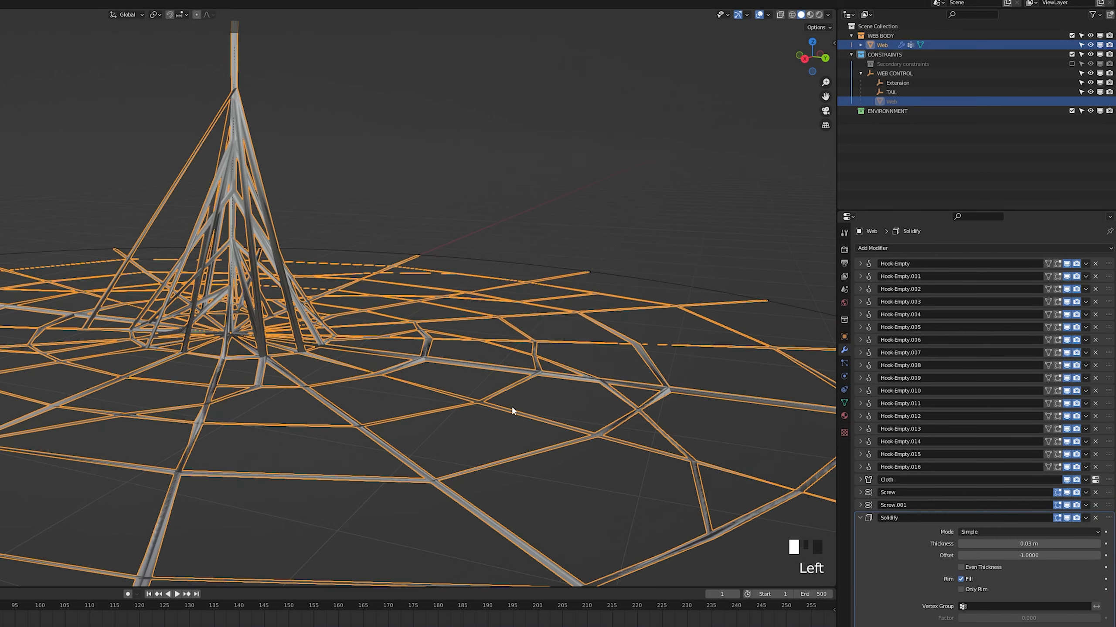
pyautogui.scroll(-2, 659, 475)
# Compare the web strands with and without Only Rim, leave it enabled, and set the Solidify Offset to 1.
pyautogui.scroll(-4, 1028, 572)
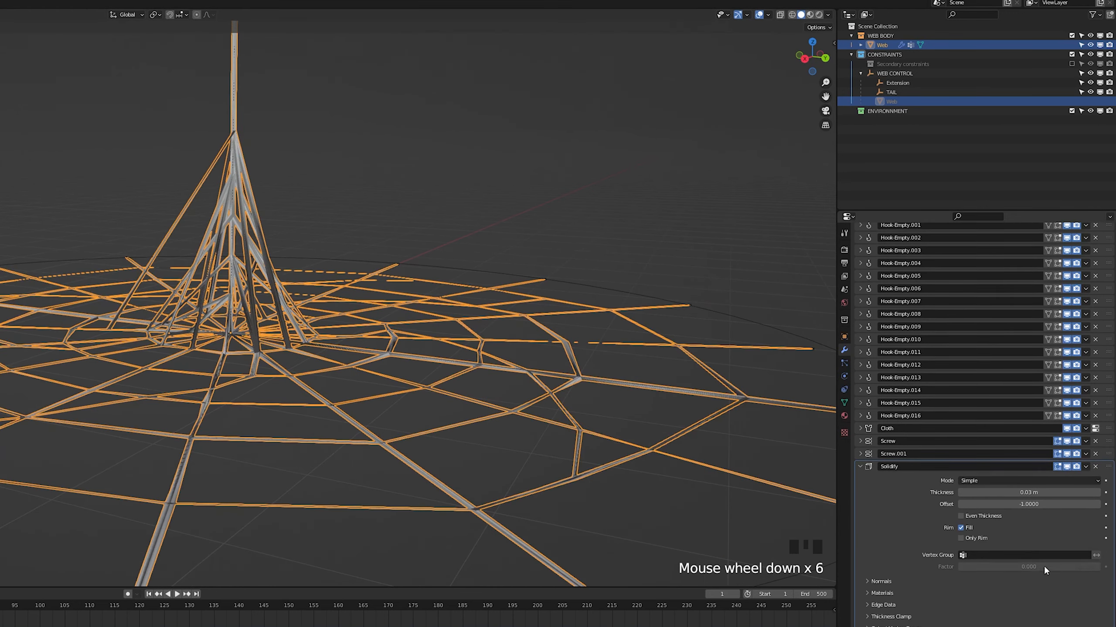
pyautogui.click(981, 539)
pyautogui.click(981, 539)
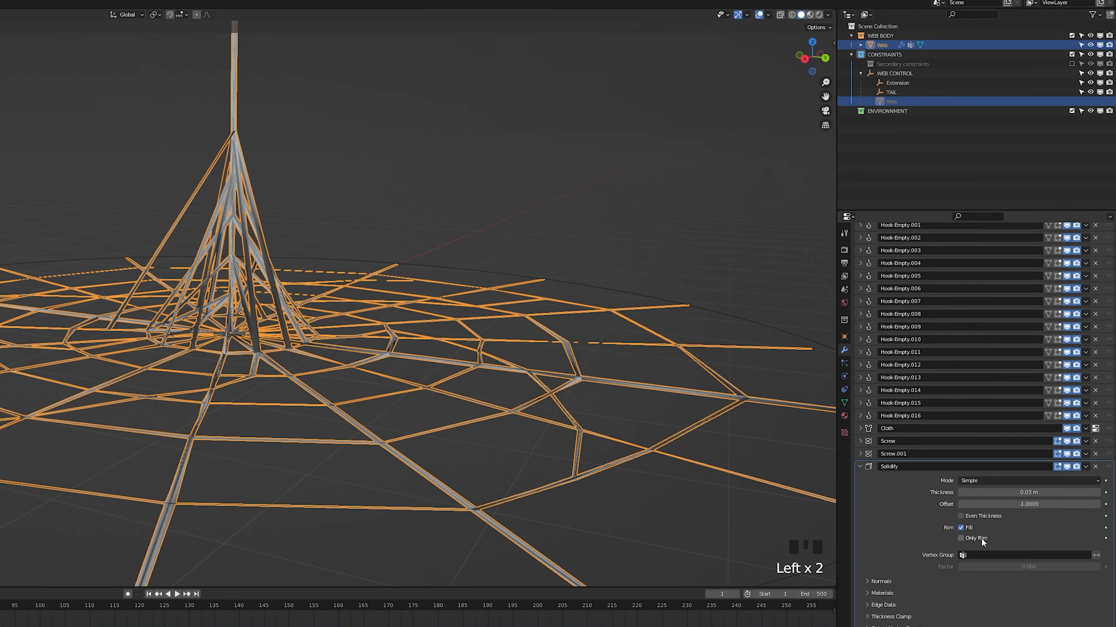
pyautogui.scroll(4, 309, 477)
pyautogui.moveTo(309, 477); pyautogui.dragTo(1051, 584, button='middle')
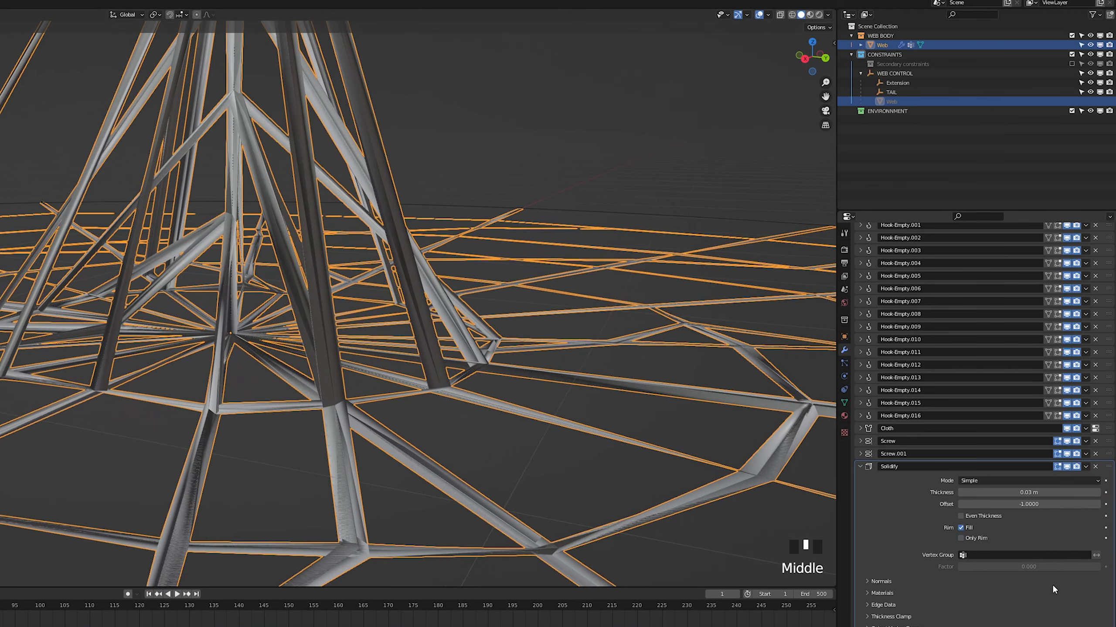
pyautogui.click(982, 537)
pyautogui.click(982, 537)
pyautogui.click(982, 537)
pyautogui.click(982, 536)
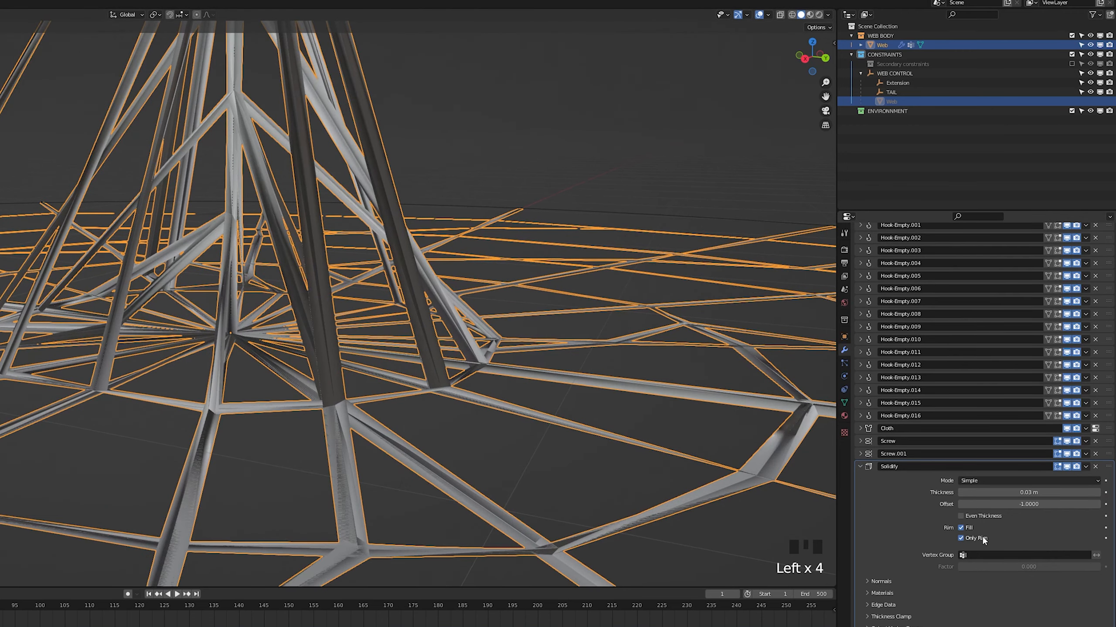
pyautogui.click(982, 537)
pyautogui.click(982, 537)
pyautogui.click(982, 537)
pyautogui.click(982, 537)
pyautogui.moveTo(964, 505); pyautogui.dragTo(1100, 504)
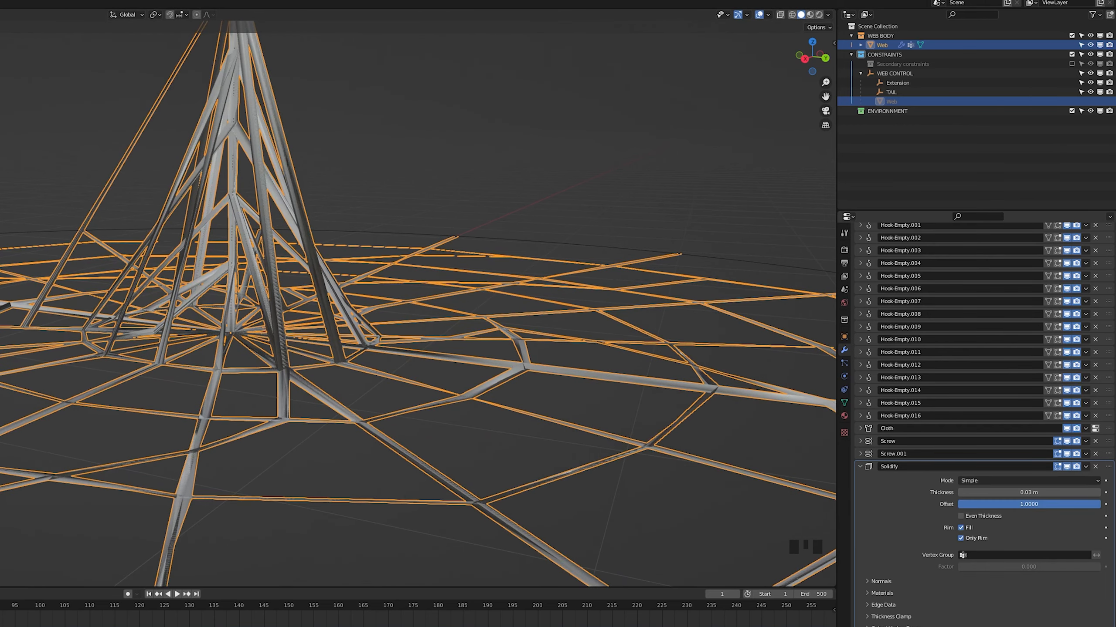
# Assign PIN GROUP as the Solidify modifier's vertex group and invert its influence.
pyautogui.keyDown('shift'); pyautogui.moveTo(395, 439); pyautogui.dragTo(414, 420, button='middle'); pyautogui.keyUp('shift')
pyautogui.click(1018, 555)
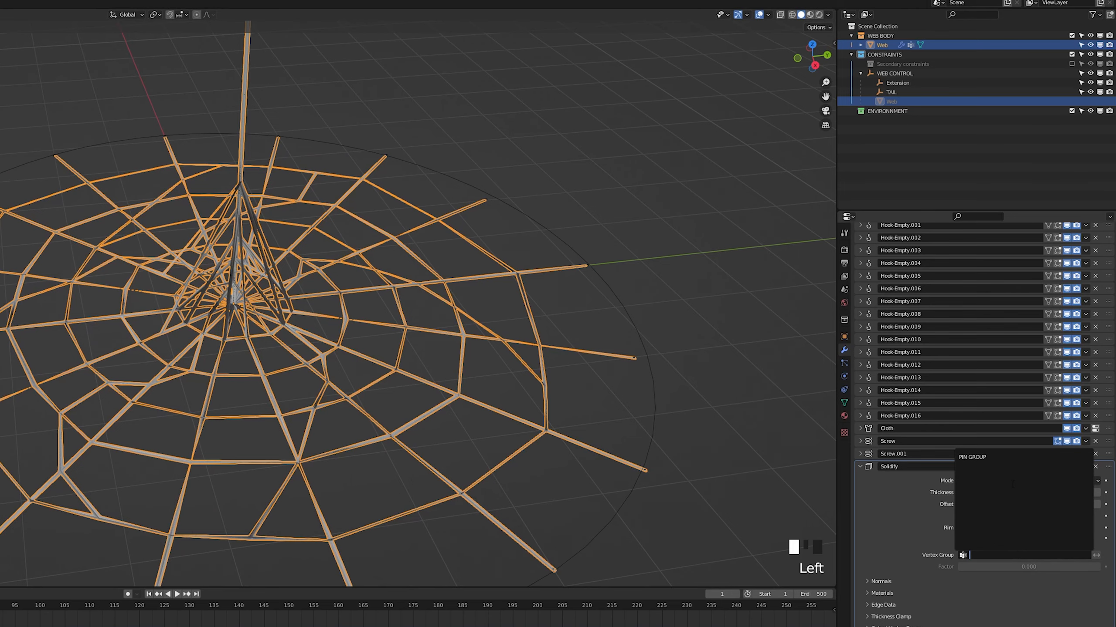
pyautogui.click(1010, 458)
pyautogui.keyDown('shift'); pyautogui.moveTo(391, 426); pyautogui.dragTo(406, 406, button='middle'); pyautogui.keyUp('shift')
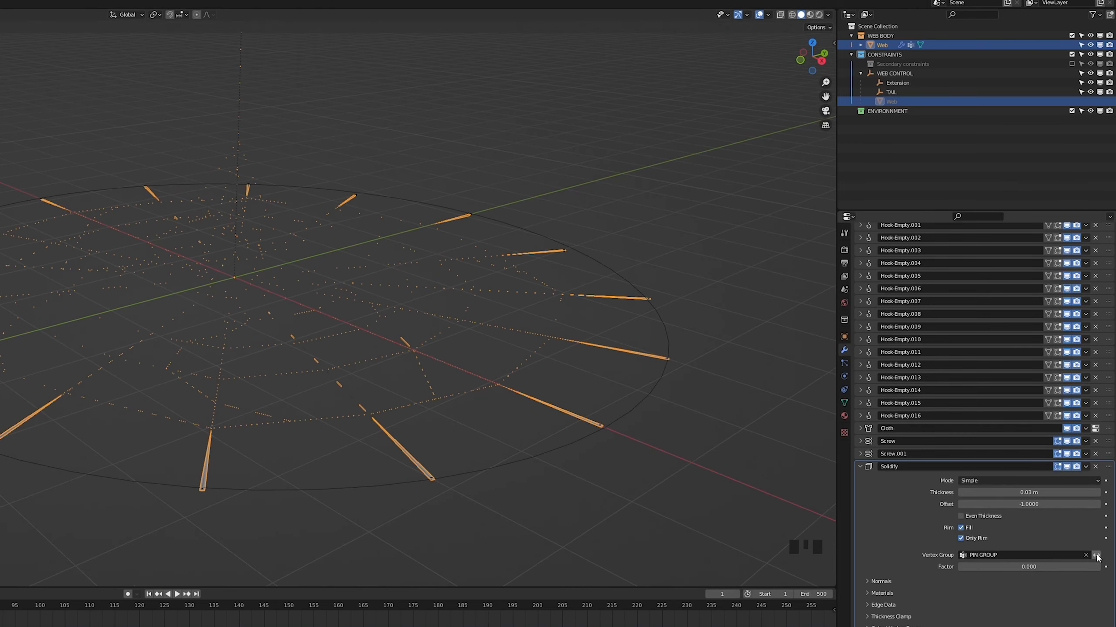
pyautogui.click(1096, 556)
pyautogui.moveTo(438, 506); pyautogui.dragTo(473, 497, button='middle')
pyautogui.scroll(-3, 646, 501)
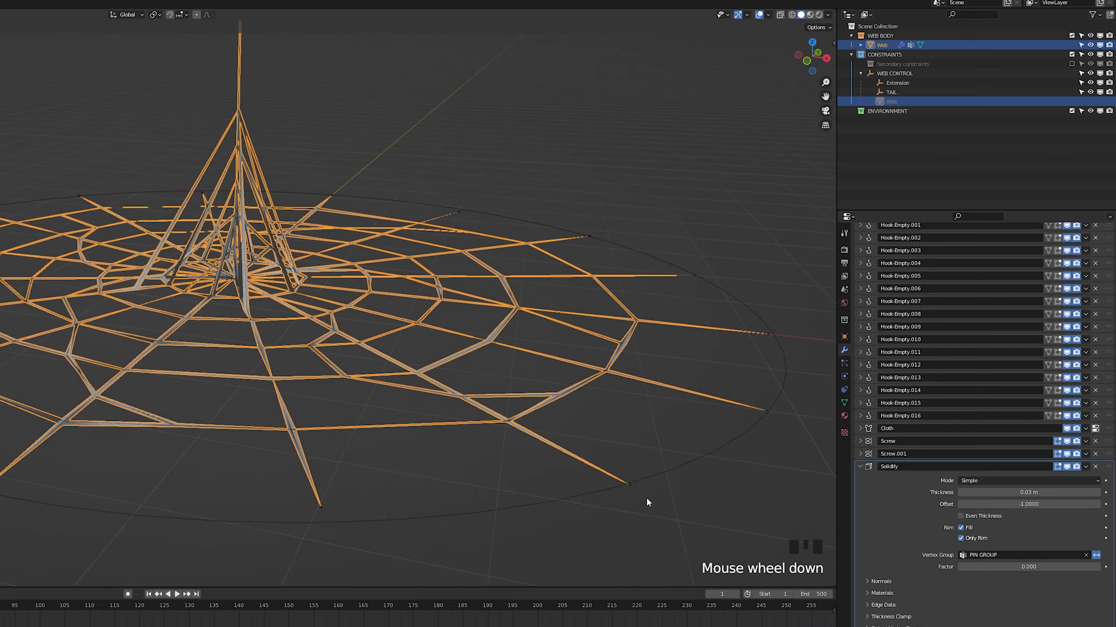
# Collapse the Solidify modifier and add a Smooth modifier to the end of the web's stack.
pyautogui.click(860, 467)
pyautogui.click(875, 248)
pyautogui.click(988, 386)
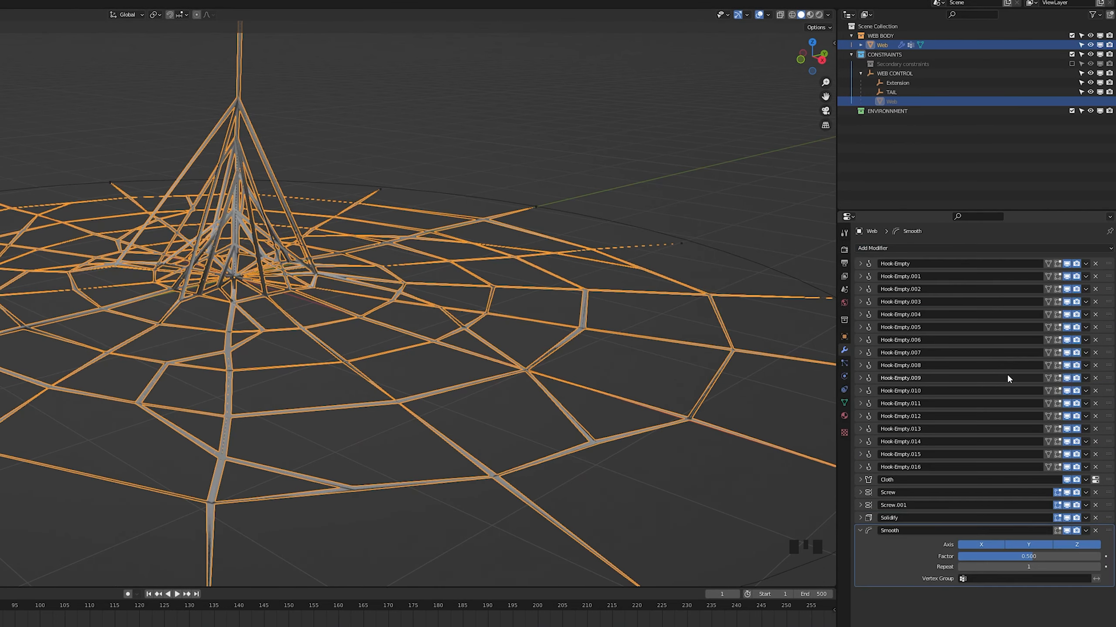
# Set the Smooth modifier's Repeat to 30 and its Factor to about 0.107, and deselect the web.
pyautogui.scroll(3, 417, 308)
pyautogui.click(1024, 565)
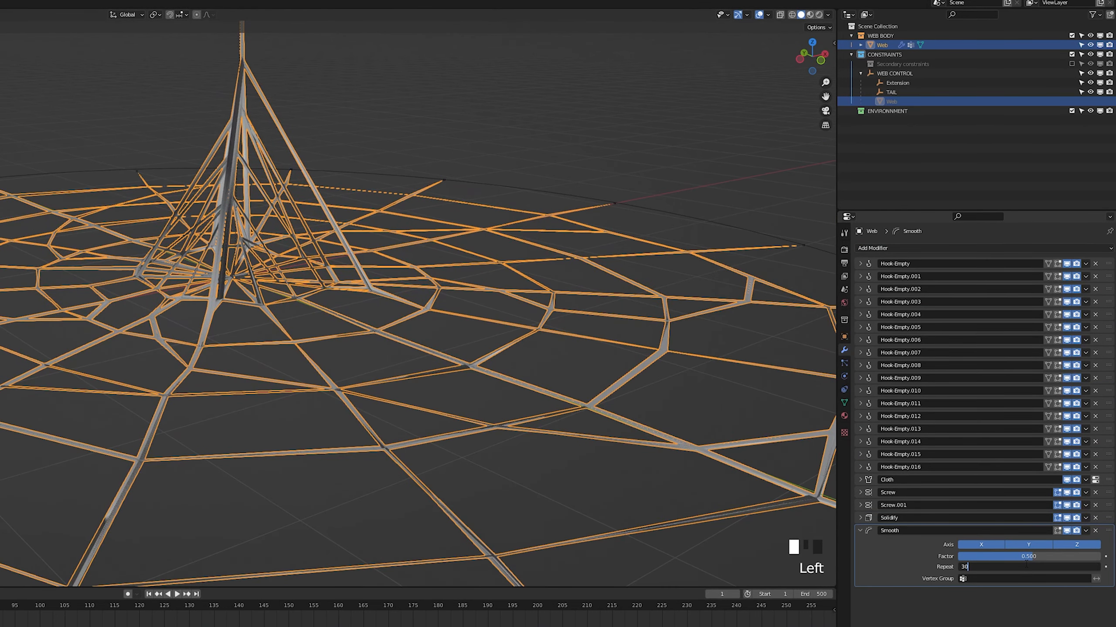
pyautogui.write('30')
pyautogui.press('Return')
pyautogui.moveTo(412, 322); pyautogui.dragTo(408, 362, button='middle')
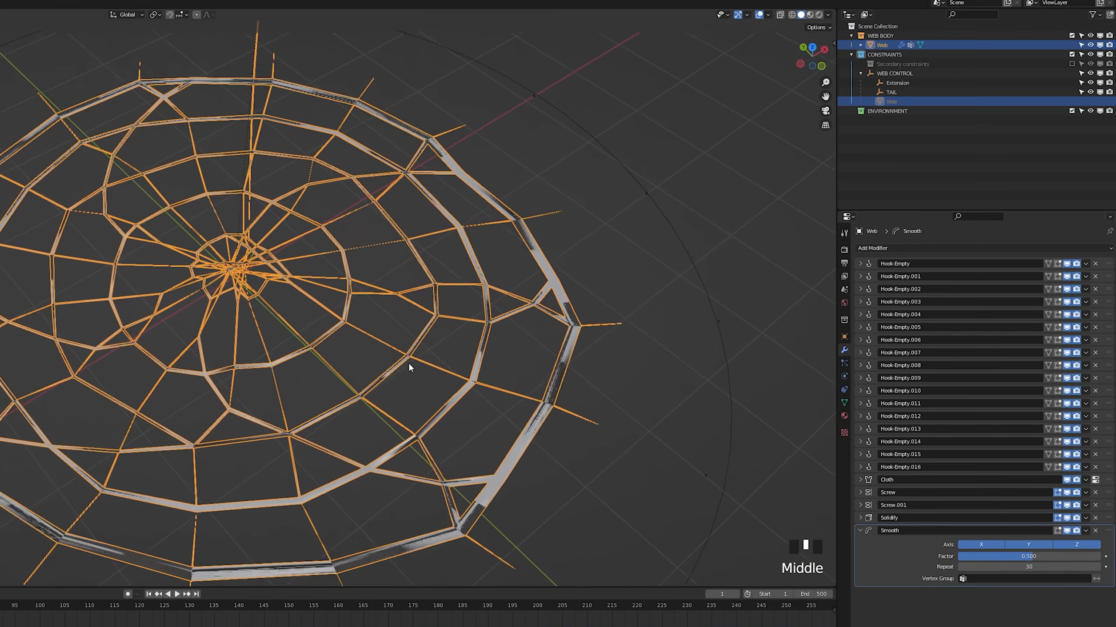
pyautogui.moveTo(1023, 557)
pyautogui.mouseDown()
pyautogui.moveTo(1055, 557)
pyautogui.moveTo(1023, 556)
pyautogui.mouseUp()
pyautogui.moveTo(570, 343); pyautogui.dragTo(639, 336, button='middle')
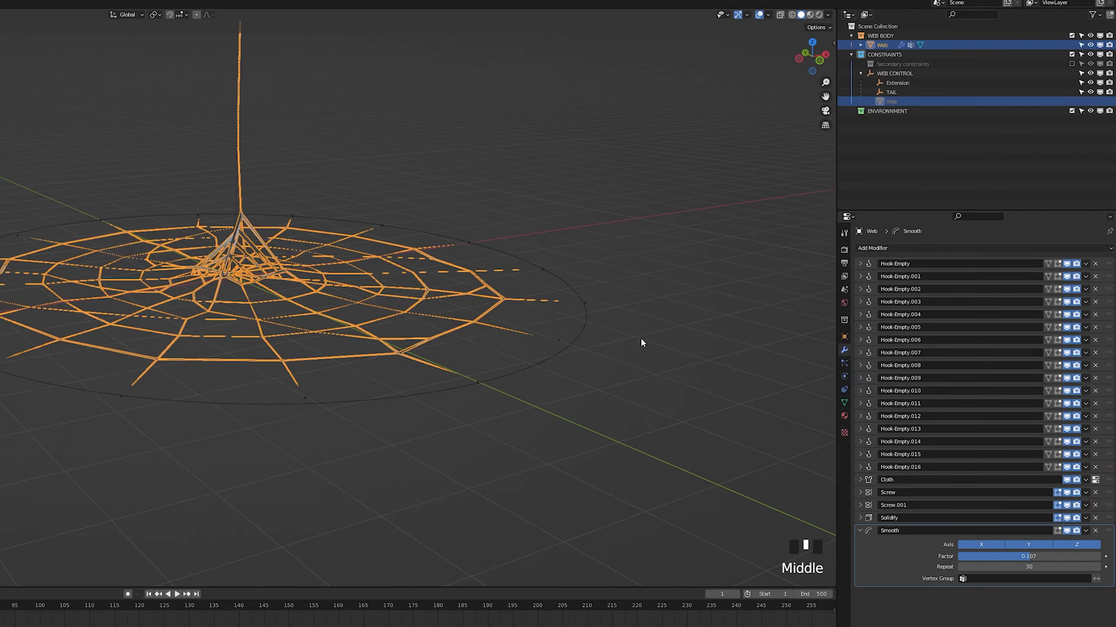
pyautogui.click(639, 337)
# Play the simulation and move the Extension ring and the TAIL control to test how the web reacts.
pyautogui.scroll(5, 253, 337)
pyautogui.moveTo(254, 338); pyautogui.dragTo(515, 377, button='middle')
pyautogui.scroll(-3, 460, 366)
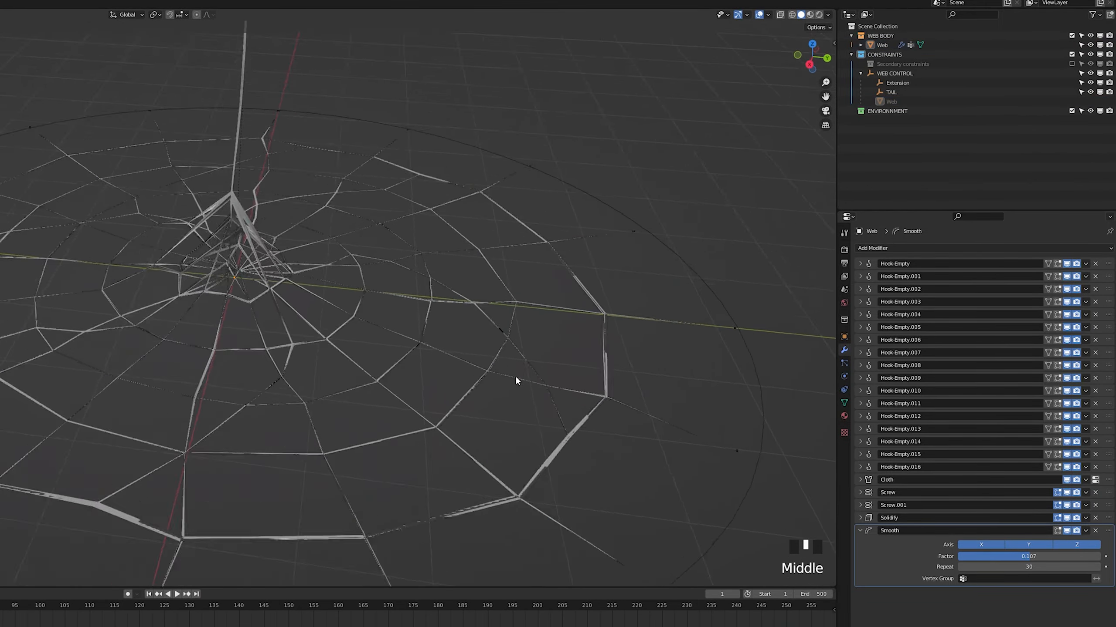
pyautogui.scroll(1, 516, 386)
pyautogui.press('space')
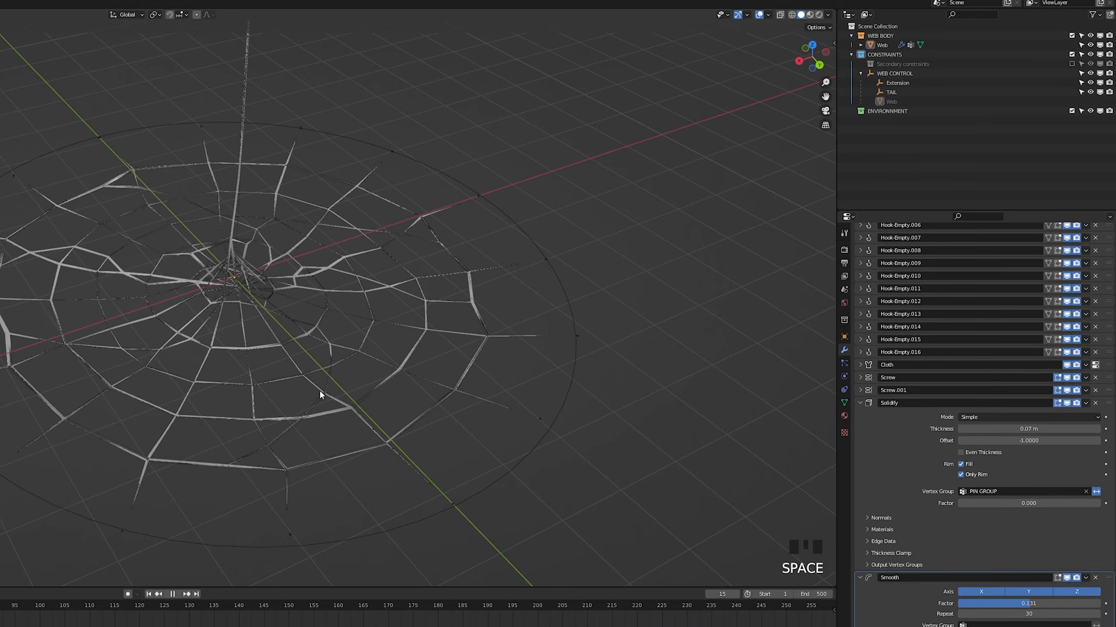
pyautogui.moveTo(320, 394); pyautogui.dragTo(545, 275, button='middle')
pyautogui.click(545, 288)
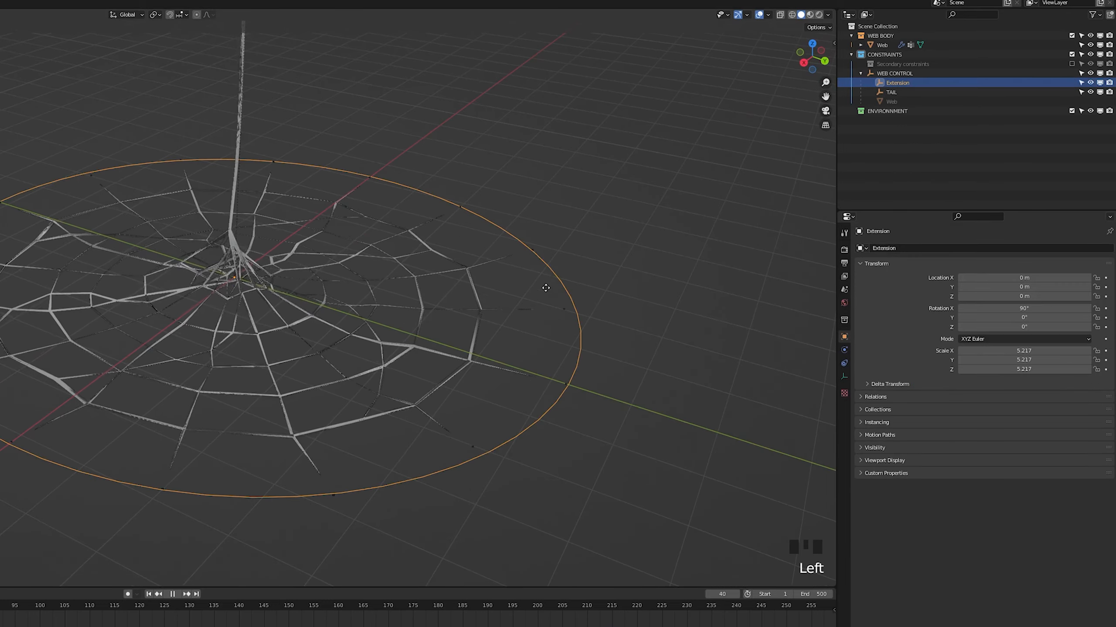
pyautogui.press('g')
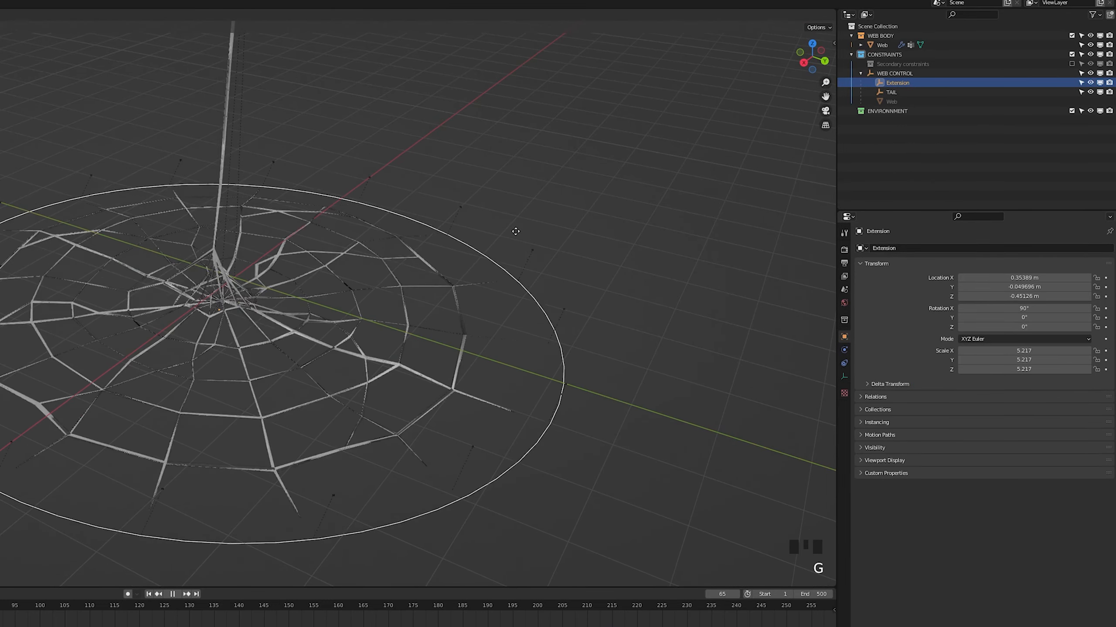
pyautogui.click(453, 241)
pyautogui.scroll(-4, 453, 242)
pyautogui.click(262, 129)
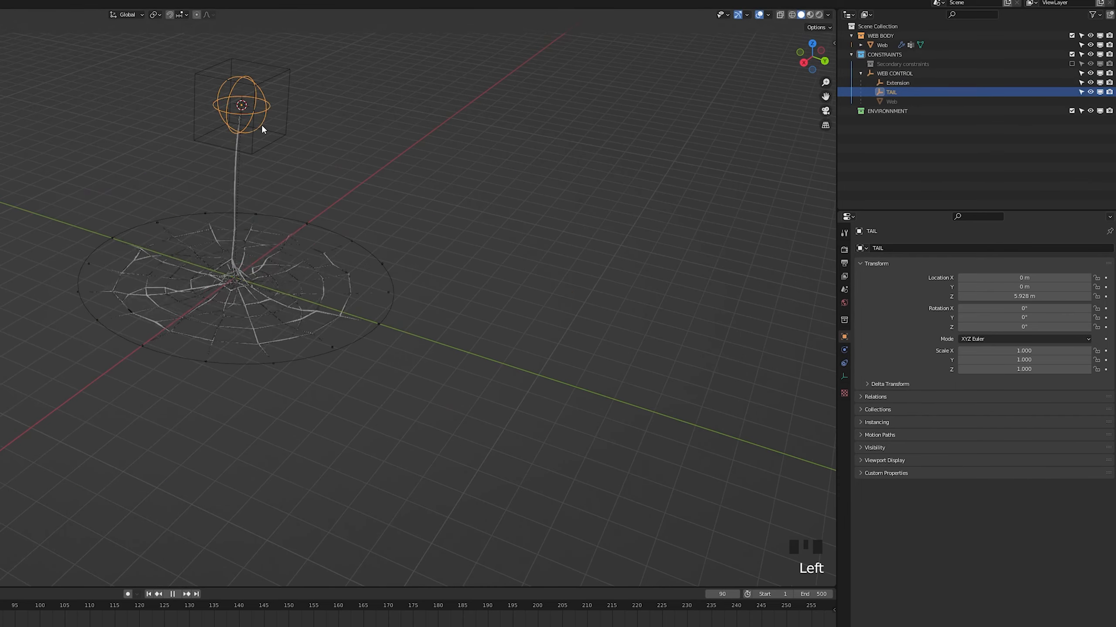
pyautogui.press('g')
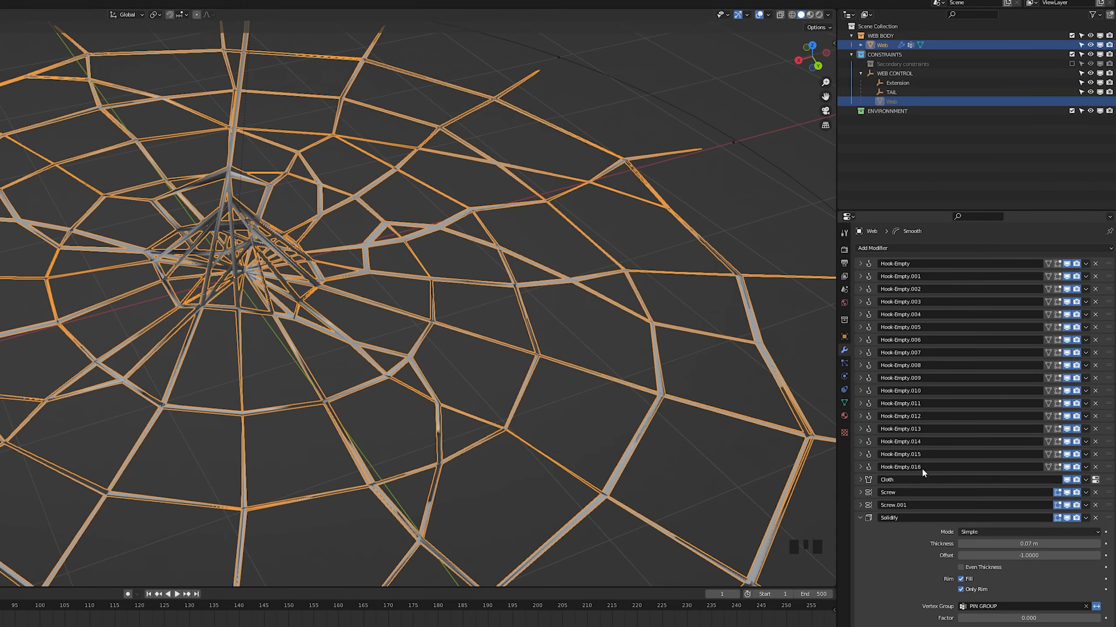
# Select the entire web mesh in Edit Mode and try to subdivide it.
pyautogui.press('Tab')
pyautogui.press('a')
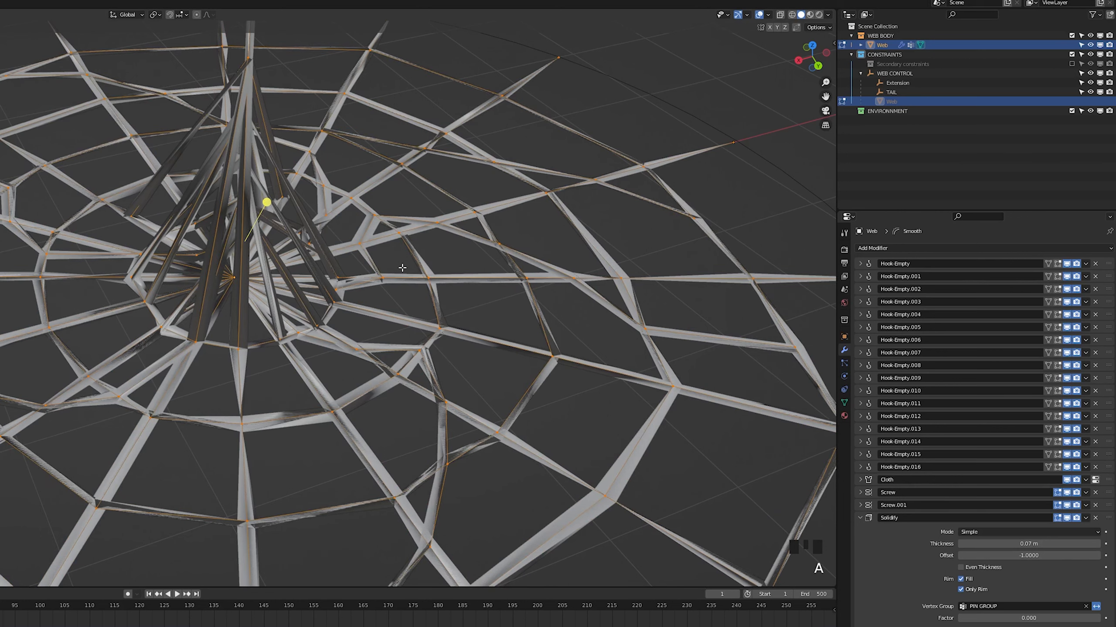
pyautogui.rightClick(323, 251)
pyautogui.click(325, 253)
pyautogui.press('Tab')
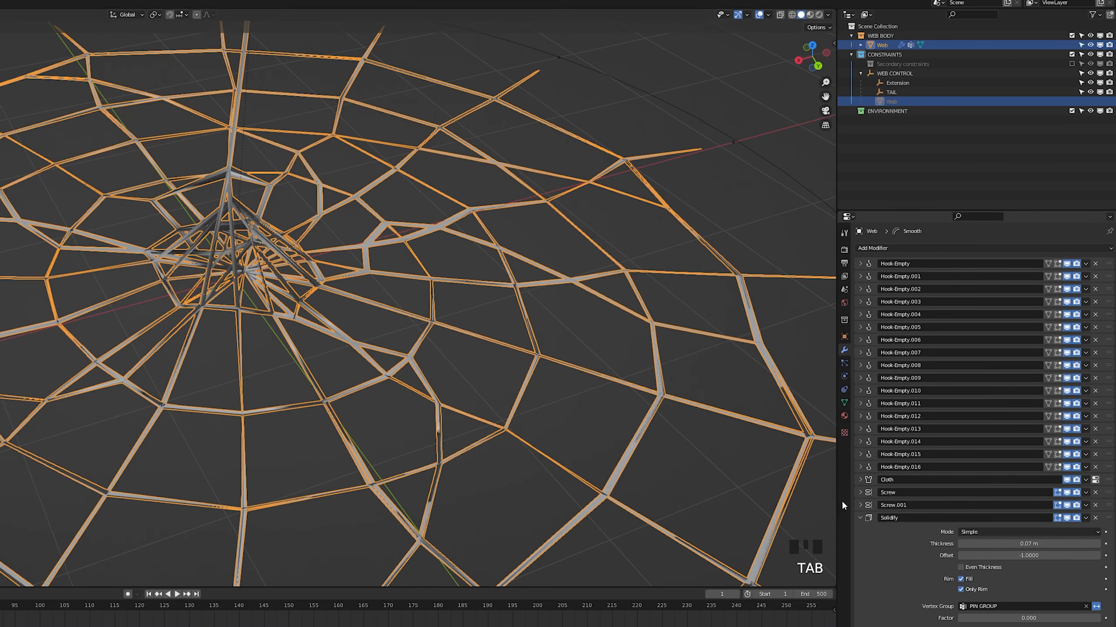
# Collapse the Solidify modifier and add a Subdivision modifier between Cloth and Screw in the web's stack.
pyautogui.click(860, 521)
pyautogui.click(904, 248)
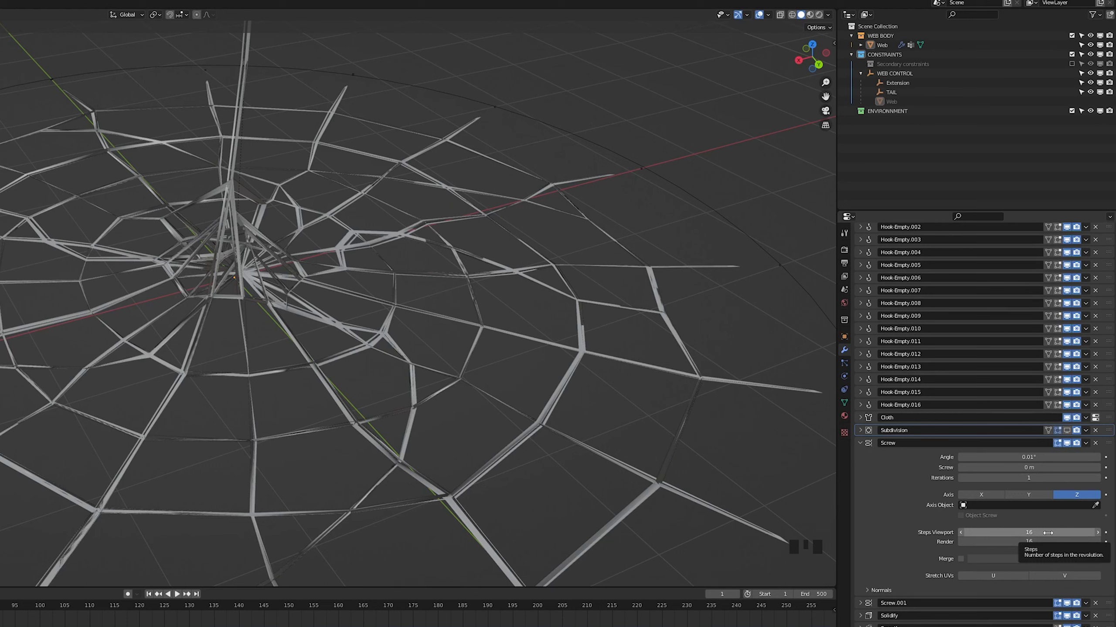
# Set the first Screw modifier's viewport and render steps to 6 and collapse it.
pyautogui.click(1047, 533)
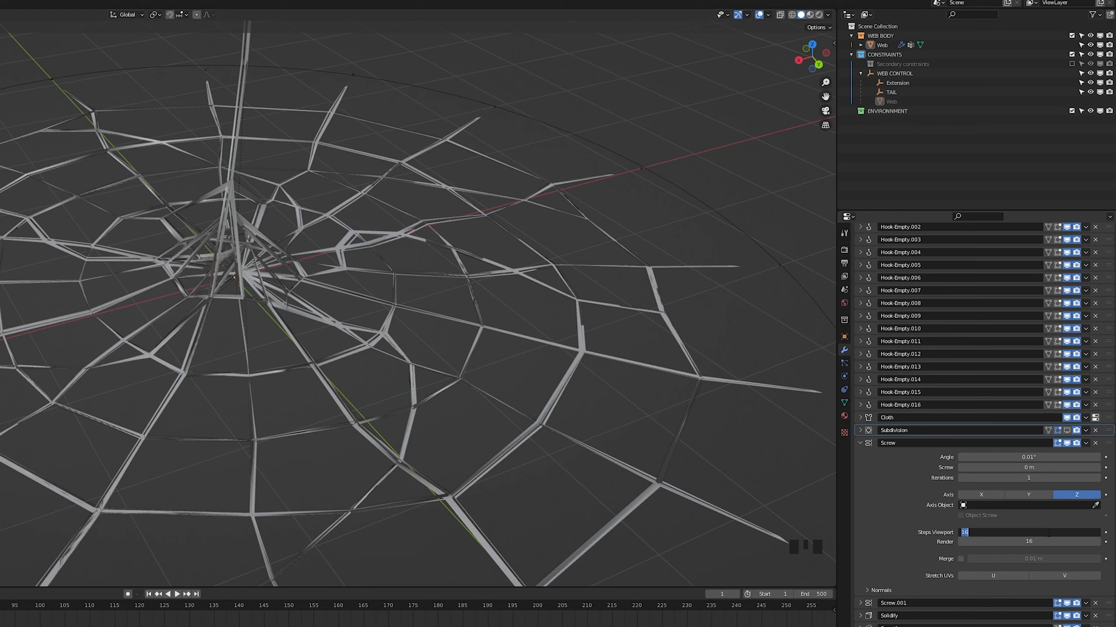
pyautogui.write('6')
pyautogui.press('Return')
pyautogui.click(1050, 533)
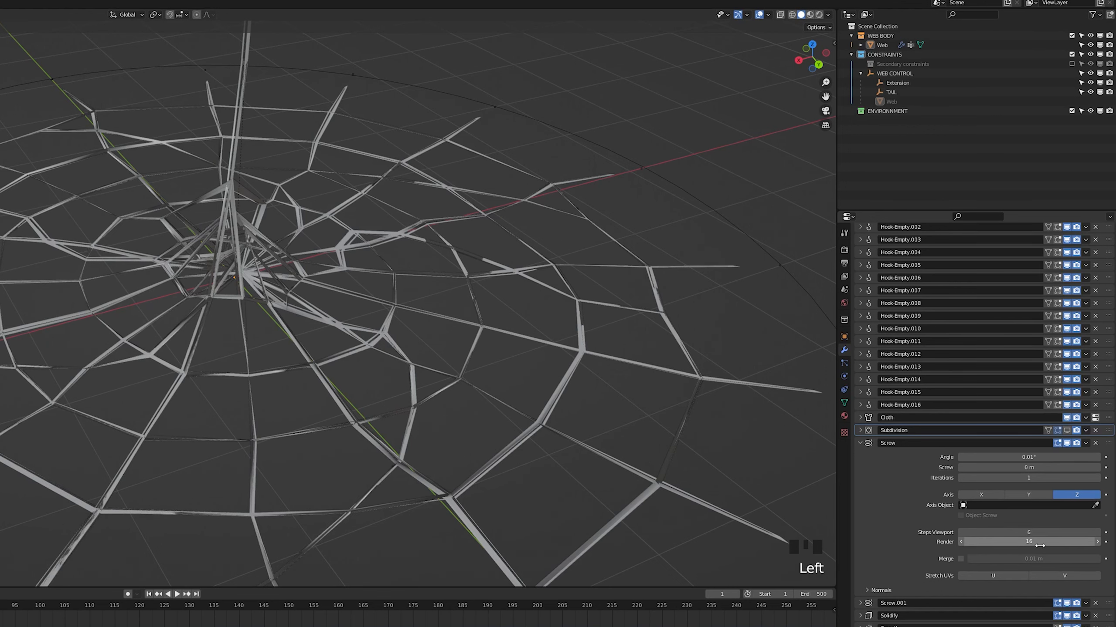
pyautogui.click(1050, 541)
pyautogui.hotkey('ctrl', 'v')
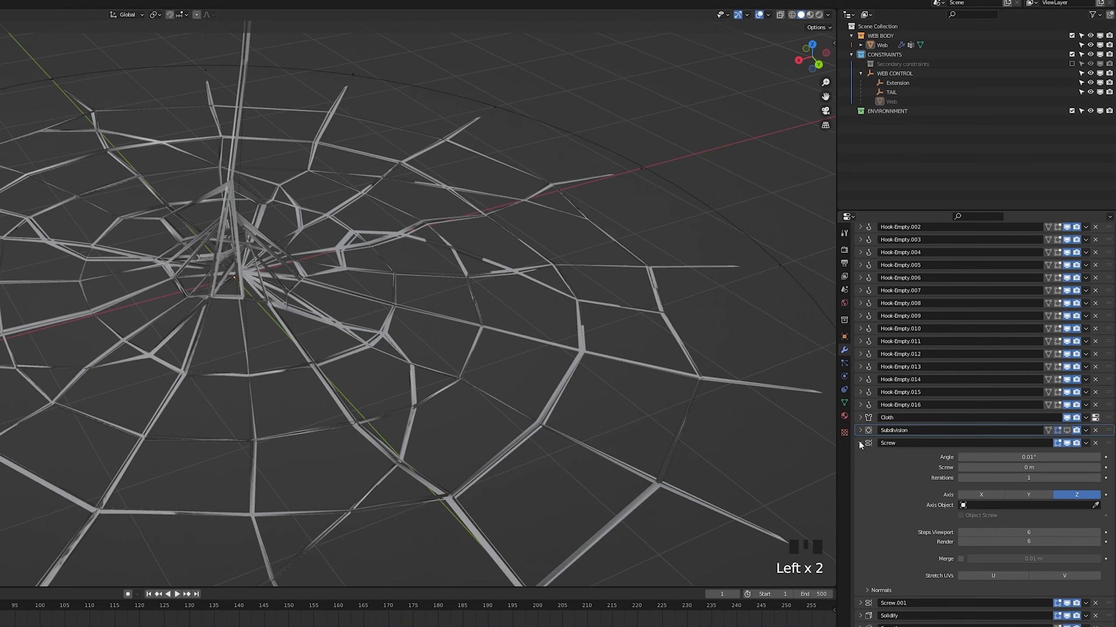
pyautogui.click(860, 442)
# Expand the Screw.001 modifier and set its viewport and render steps to 6.
pyautogui.click(860, 519)
pyautogui.scroll(-6, 1010, 506)
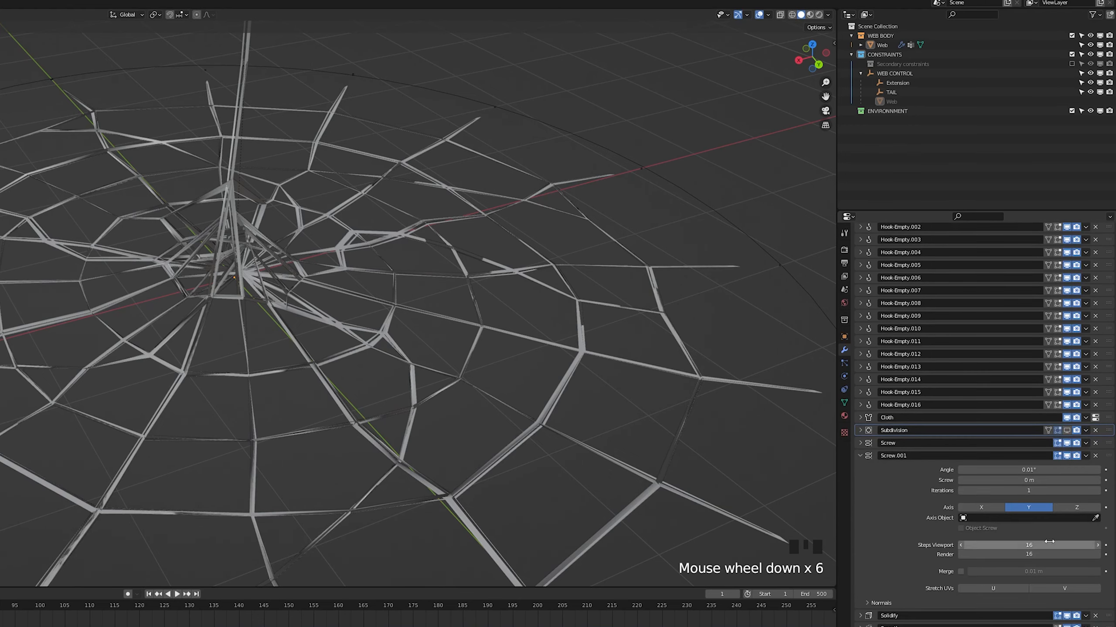
pyautogui.hotkey('ctrl', 'v')
pyautogui.click(1044, 554)
pyautogui.doubleClick(1045, 546)
pyautogui.write('6')
pyautogui.press('Return')
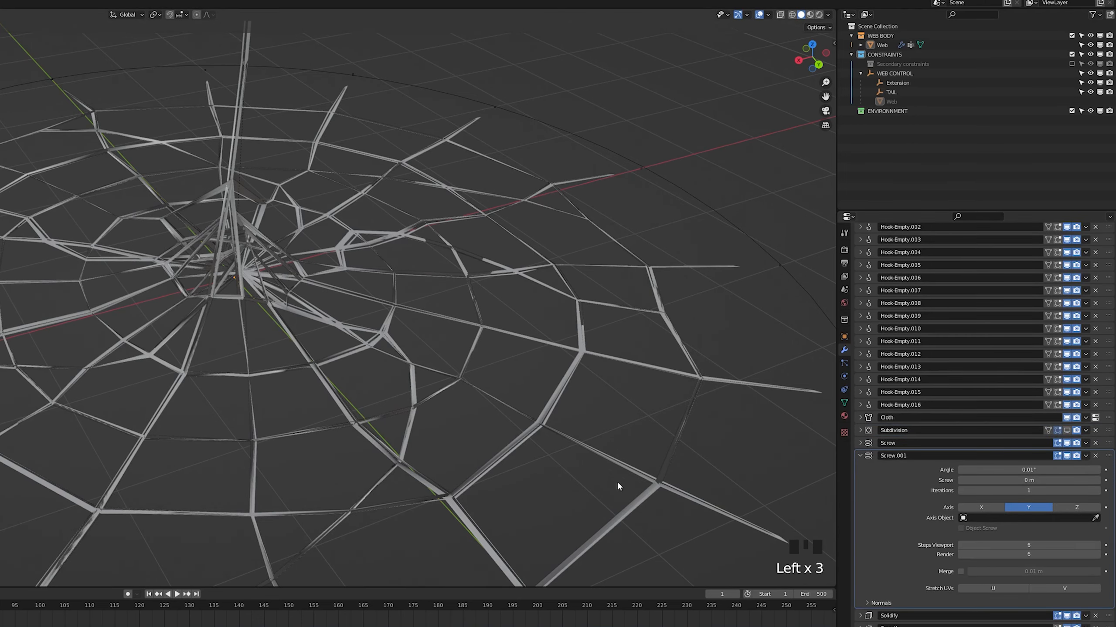
# Enable the Subdivision modifier in the viewport, play the simulation briefly and return to the first frame.
pyautogui.scroll(-4, 617, 485)
pyautogui.moveTo(606, 474); pyautogui.dragTo(600, 452, button='middle')
pyautogui.click(1061, 434)
pyautogui.click(1066, 431)
pyautogui.press('space')
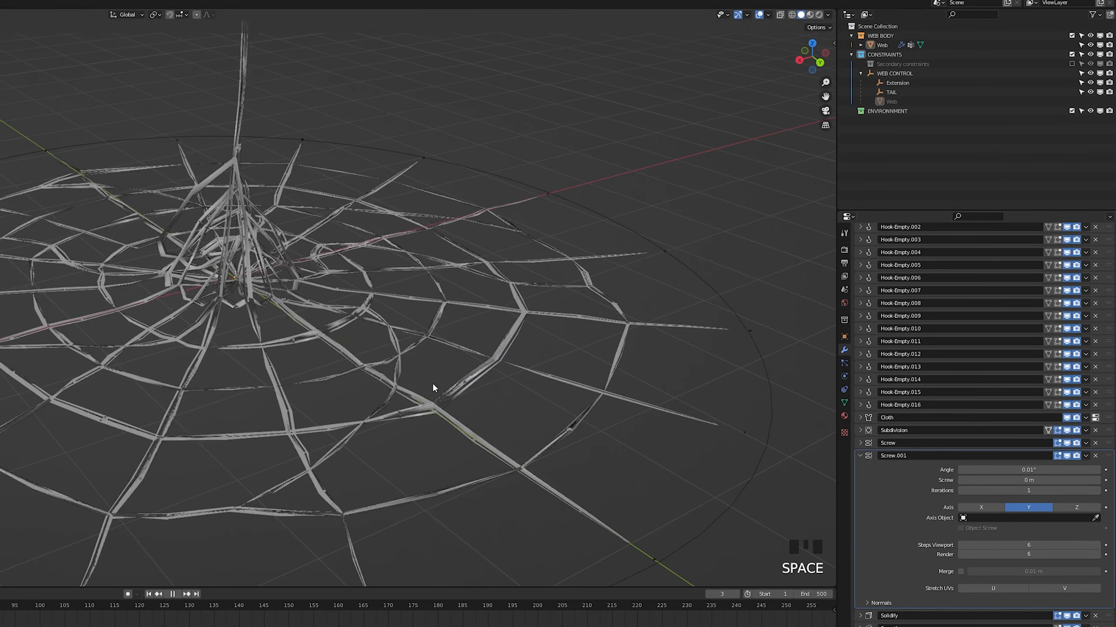
pyautogui.press('space')
pyautogui.click(149, 593)
pyautogui.click(148, 594)
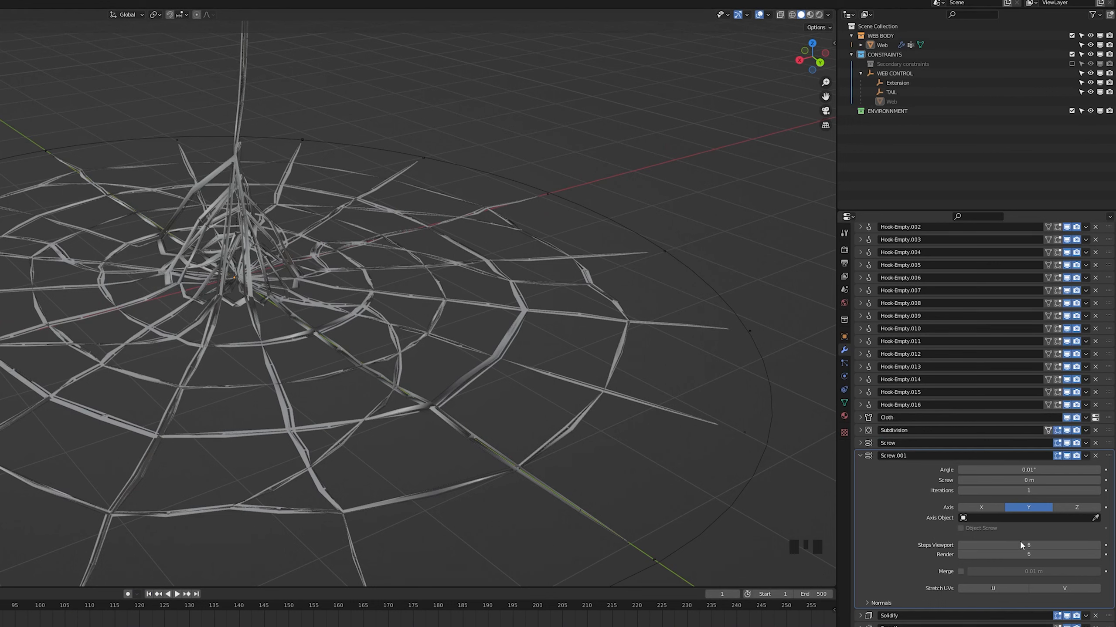
# Enter 1 for the Screw.001 modifier's render steps and save the file.
pyautogui.click(1055, 554)
pyautogui.write('1')
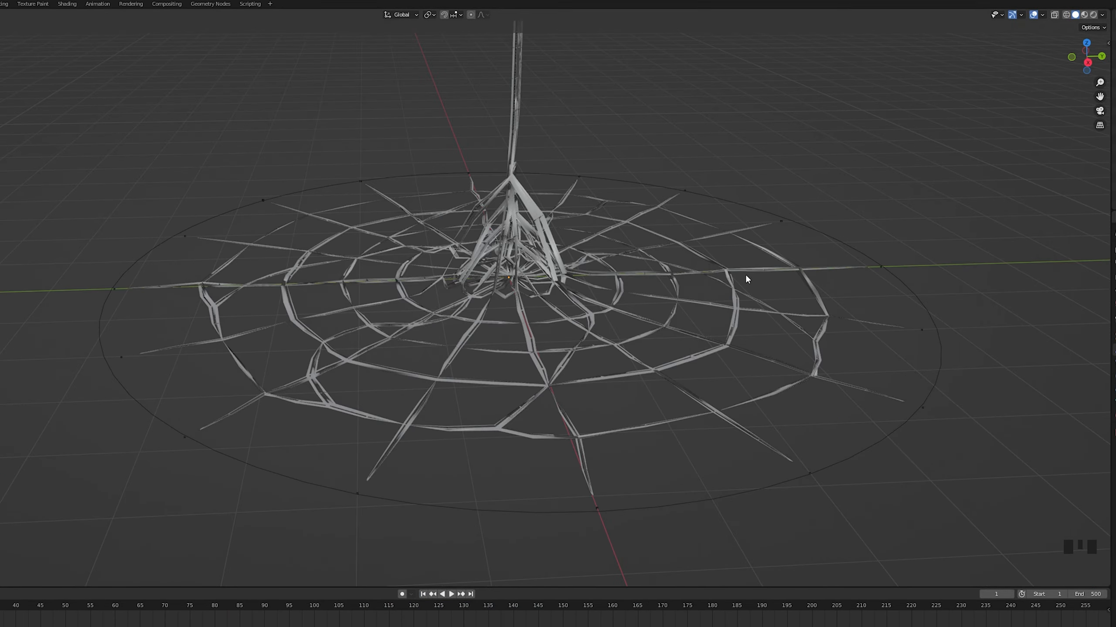
pyautogui.hotkey('ctrl', 's')
pyautogui.keyDown('shift'); pyautogui.moveTo(598, 238); pyautogui.dragTo(600, 301, button='middle'); pyautogui.keyUp('shift')
pyautogui.scroll(-1, 602, 236)
pyautogui.scroll(-3, 604, 240)
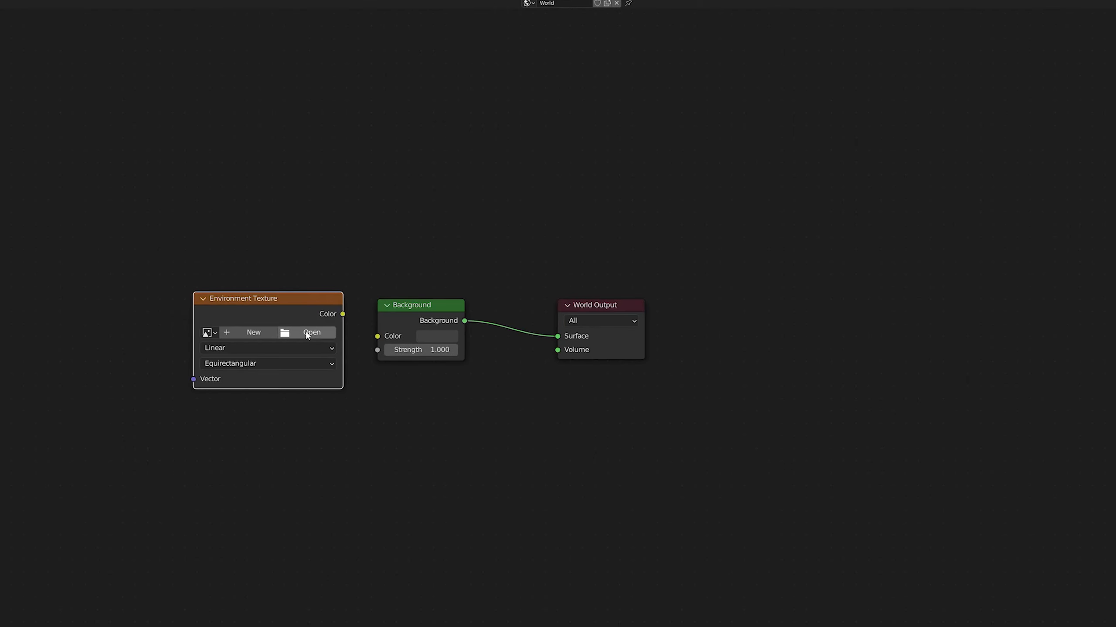
# Load little_paris_eiffel_tower_2k.exr into the world's Environment Texture and connect its Color to the Background Color.
pyautogui.click(304, 333)
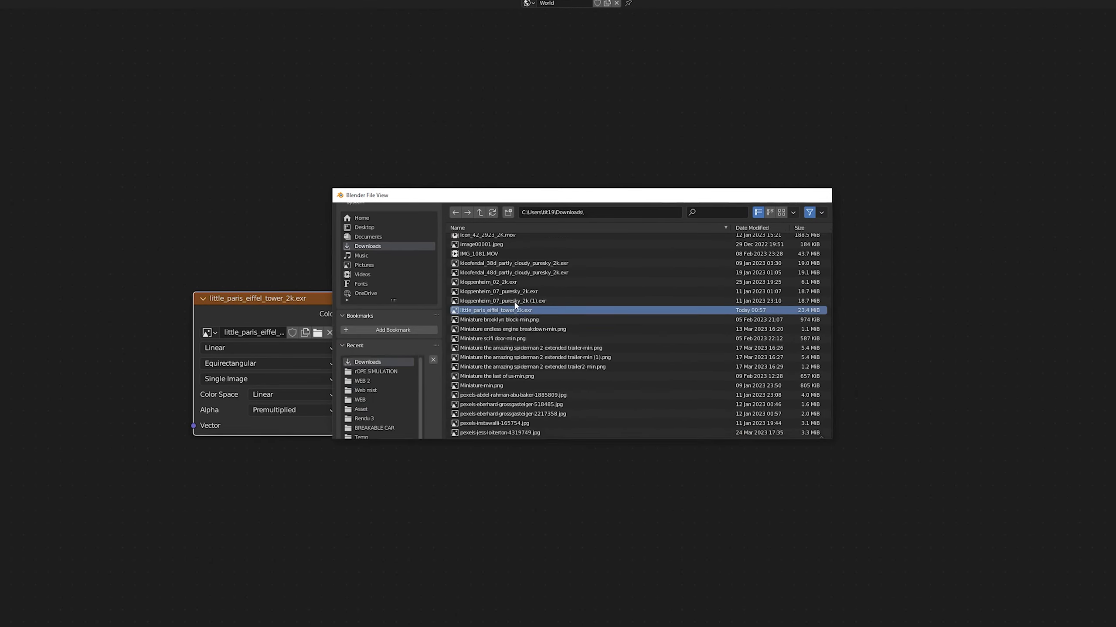
pyautogui.moveTo(343, 314); pyautogui.dragTo(377, 336)
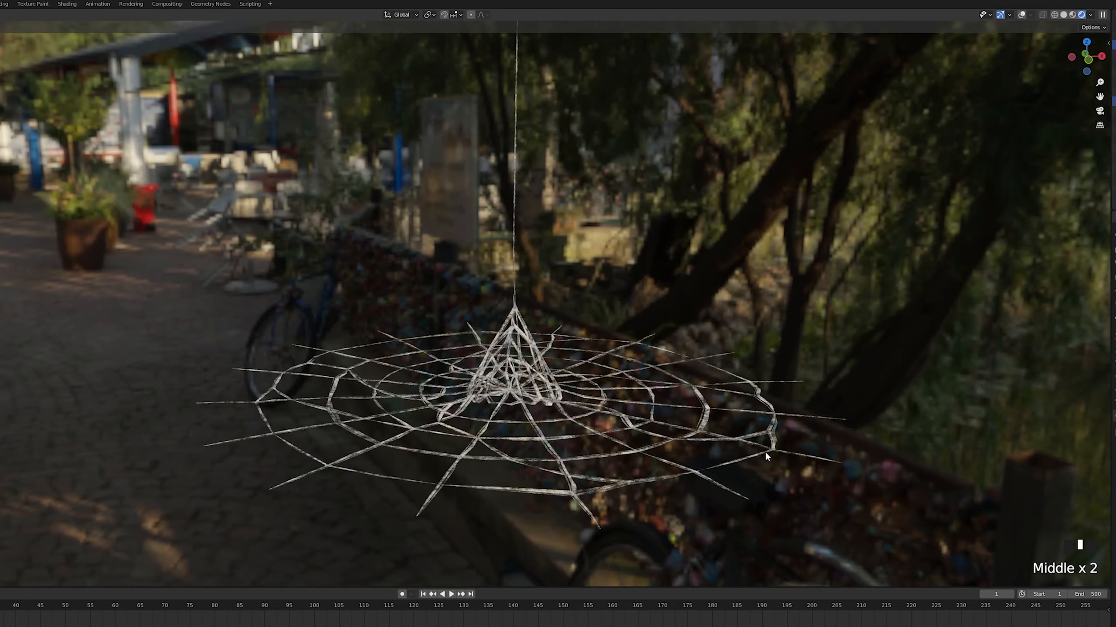
pyautogui.moveTo(558, 307); pyautogui.dragTo(382, 308, button='middle')
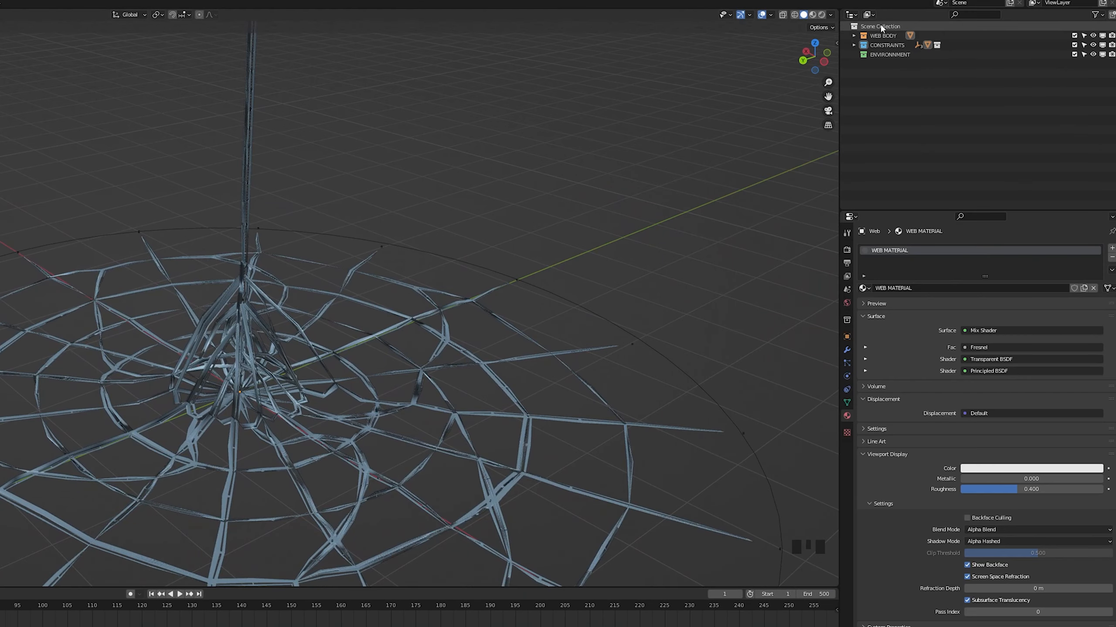
# Create a new collection under the Scene Collection and name it Web ball.
pyautogui.rightClick(880, 24)
pyautogui.click(880, 24)
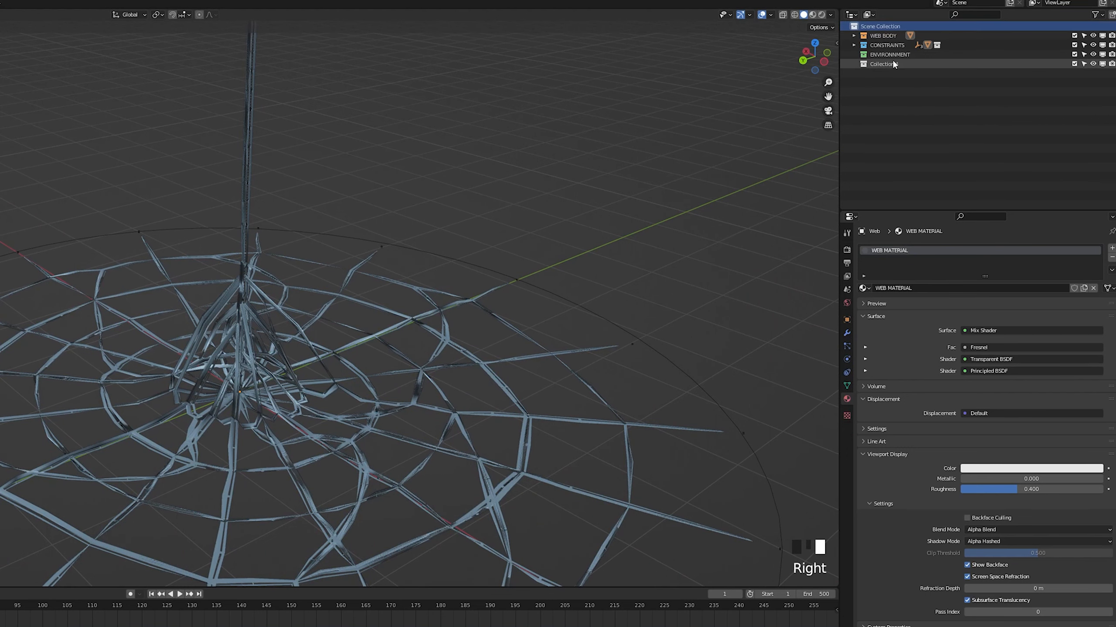
pyautogui.doubleClick(892, 64)
pyautogui.write('Web ba')
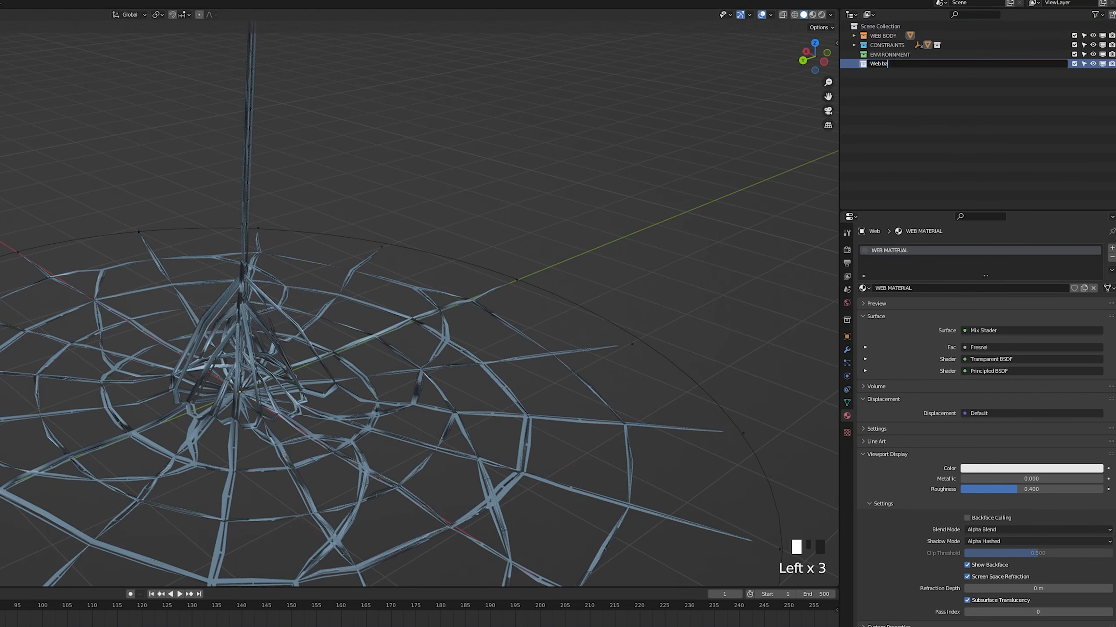
pyautogui.write('ll')
pyautogui.press('Return')
# Add a UV sphere to the Web ball collection, isolate it in the viewport and shade it smooth.
pyautogui.moveTo(497, 199); pyautogui.dragTo(470, 199, button='middle')
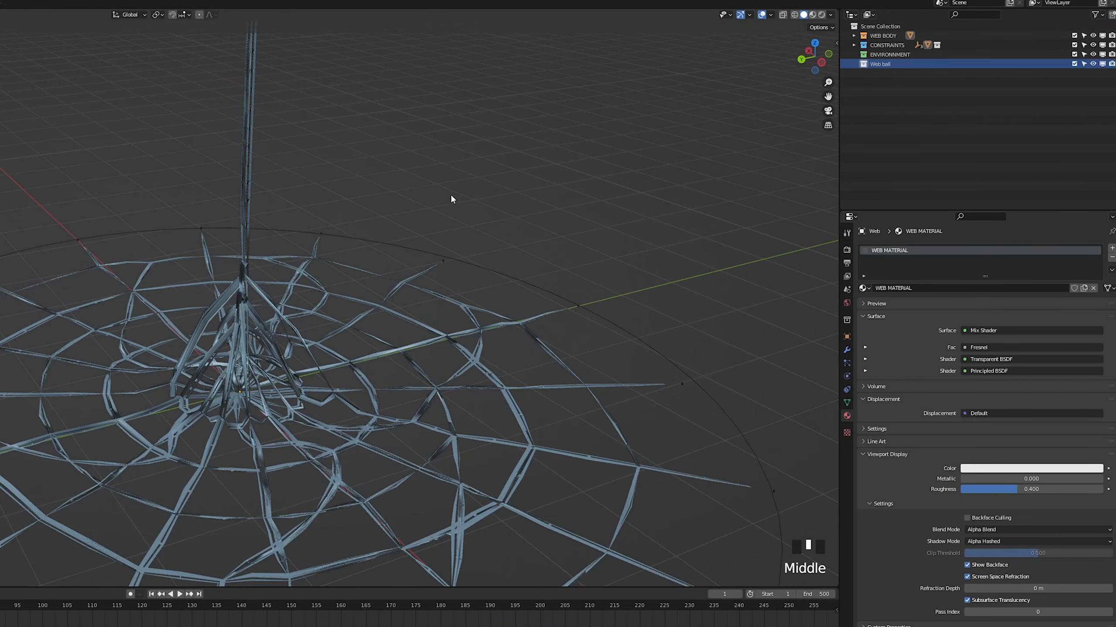
pyautogui.hotkey('shift', 'a')
pyautogui.click(513, 223)
pyautogui.press('KP_Multiply')
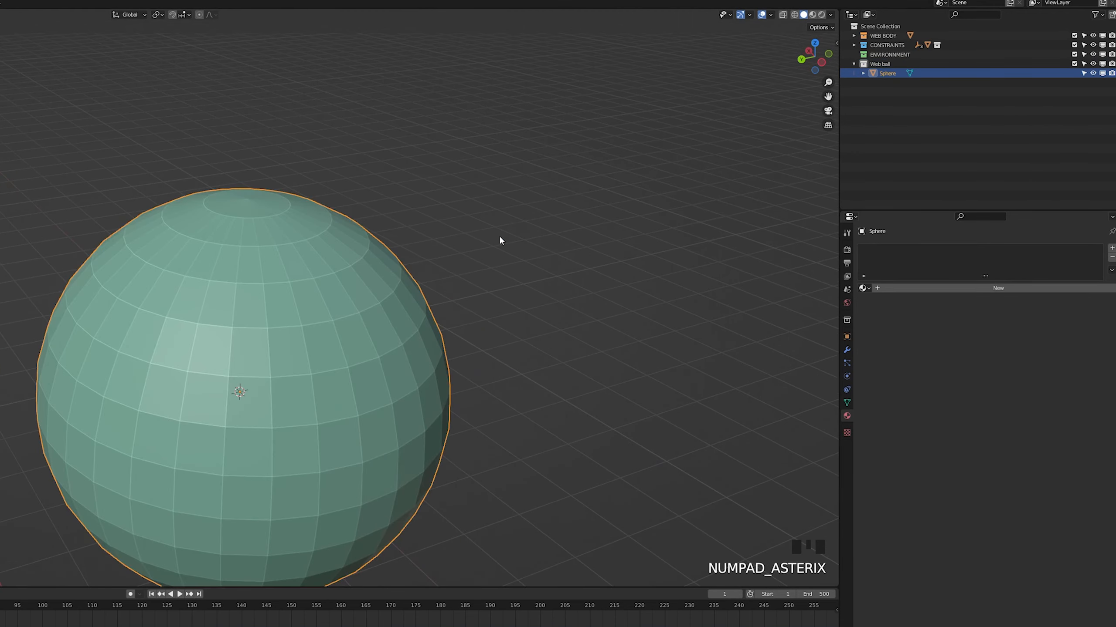
pyautogui.rightClick(324, 404)
pyautogui.click(324, 405)
pyautogui.keyDown('shift'); pyautogui.moveTo(324, 405); pyautogui.dragTo(343, 334, button='middle'); pyautogui.keyUp('shift')
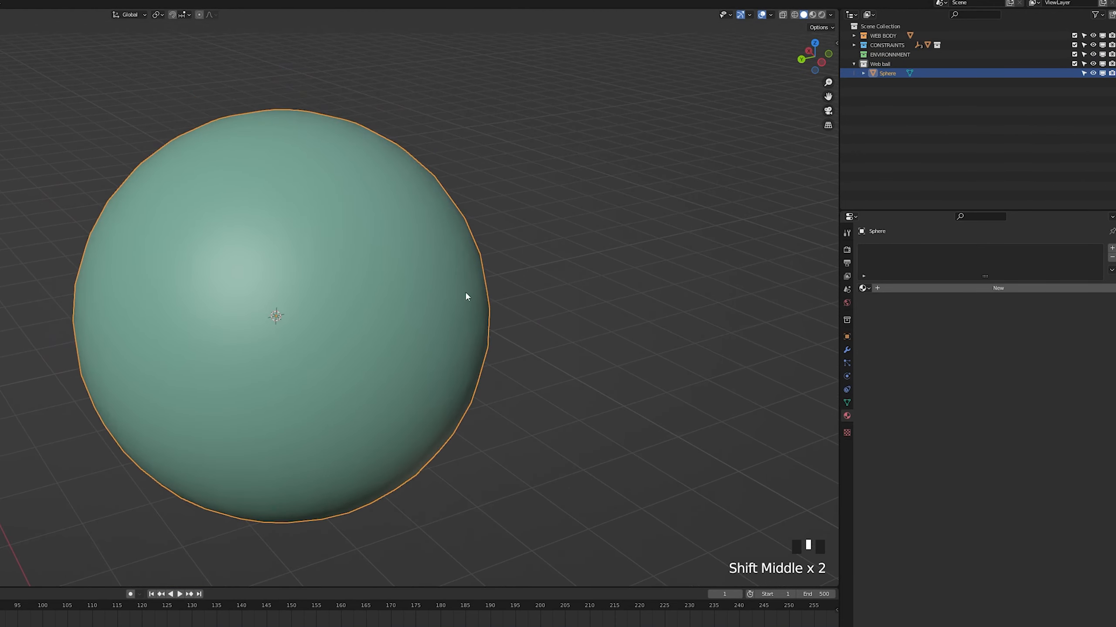
# Switch the viewport to rendered shading and give the sphere a new material named web ball.
pyautogui.click(821, 15)
pyautogui.click(998, 288)
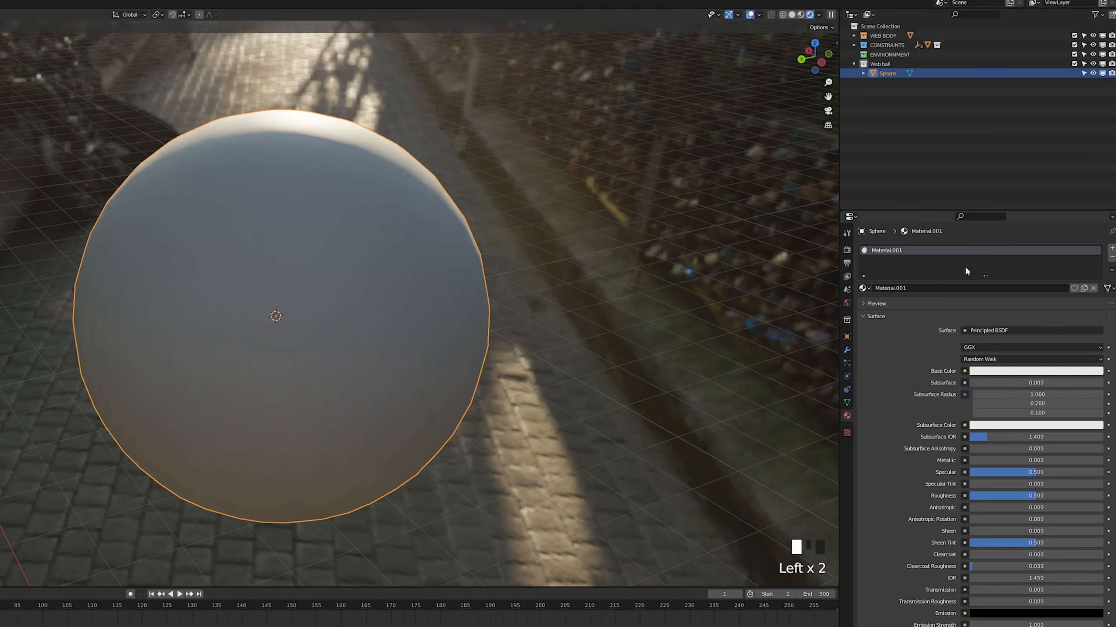
pyautogui.click(917, 288)
pyautogui.write('web ball')
pyautogui.press('Return')
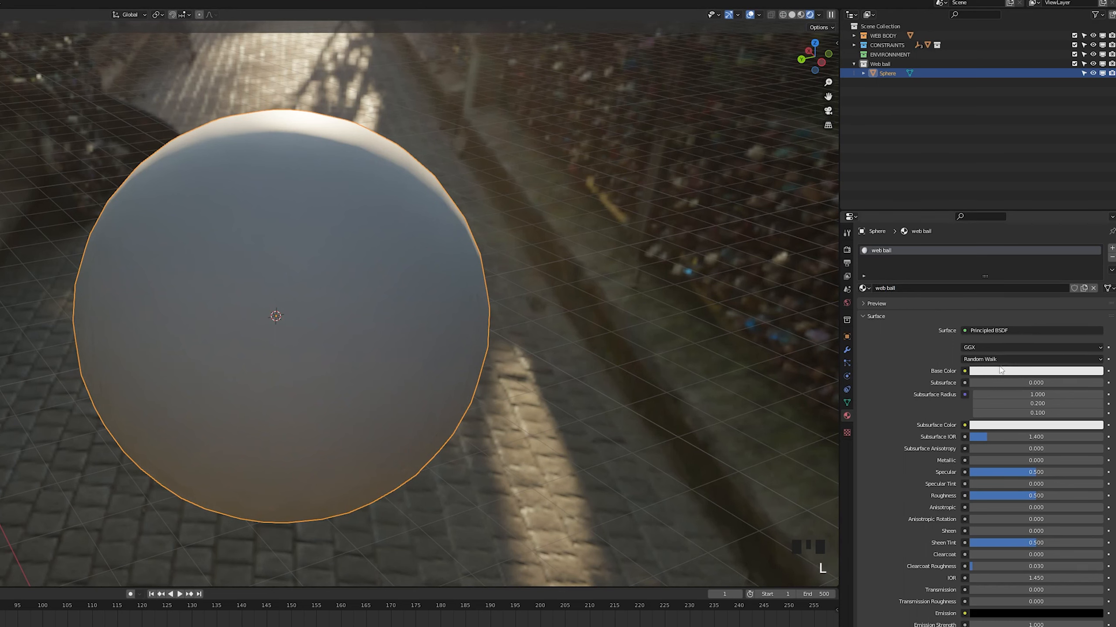
# Set the web ball material's Roughness to 0, Transmission to 1 and Metallic to about 0.474.
pyautogui.scroll(-5, 1023, 405)
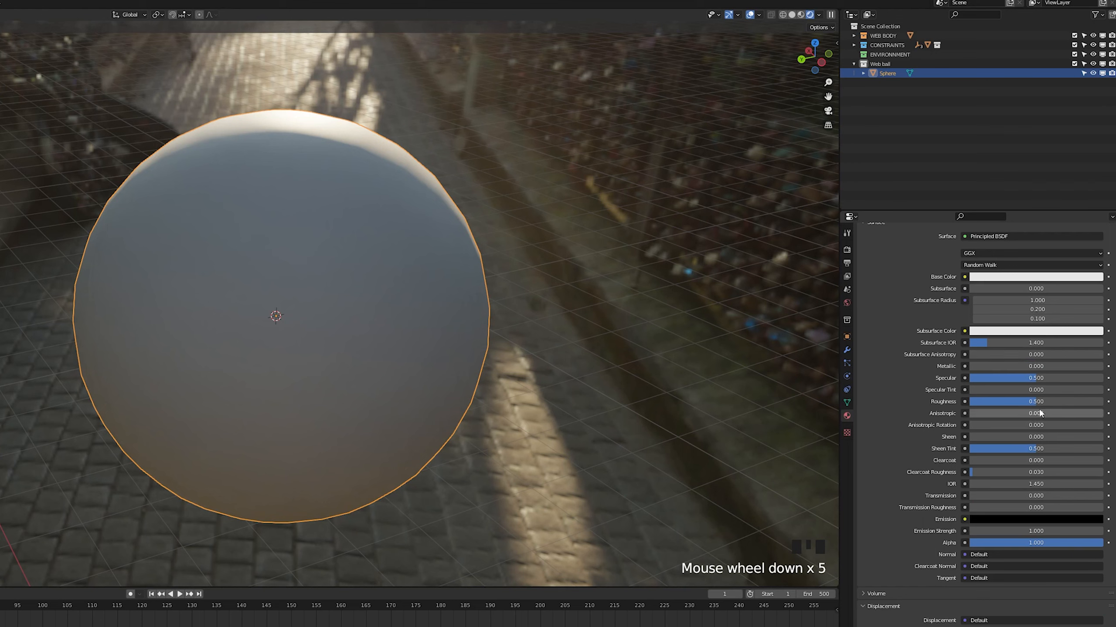
pyautogui.moveTo(1040, 402); pyautogui.dragTo(968, 402)
pyautogui.doubleClick(1021, 493)
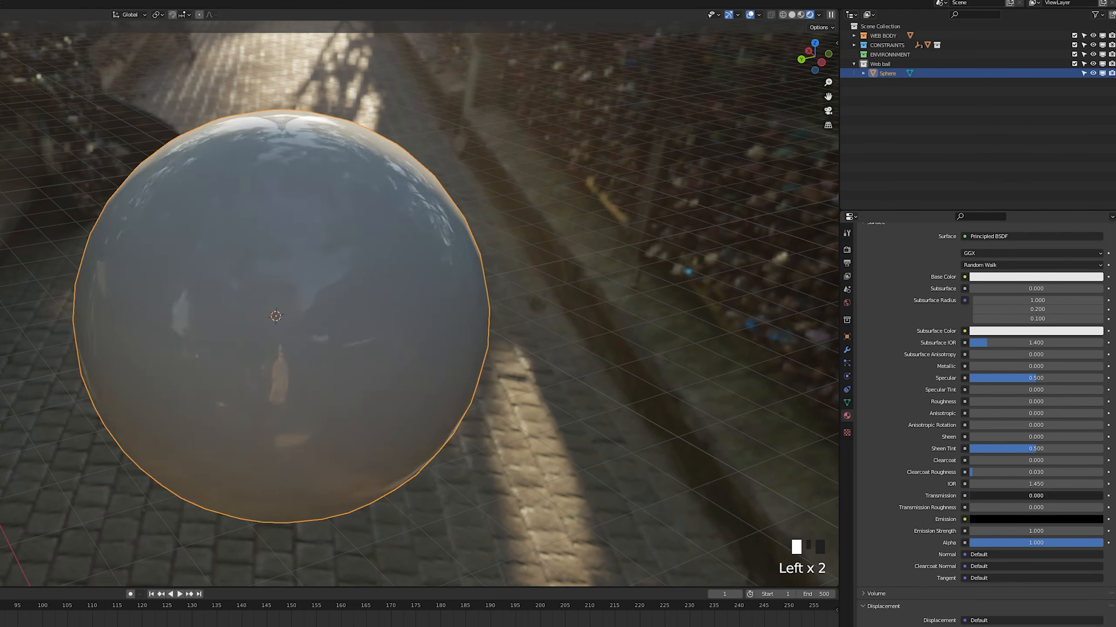
pyautogui.moveTo(986, 366); pyautogui.dragTo(1098, 366)
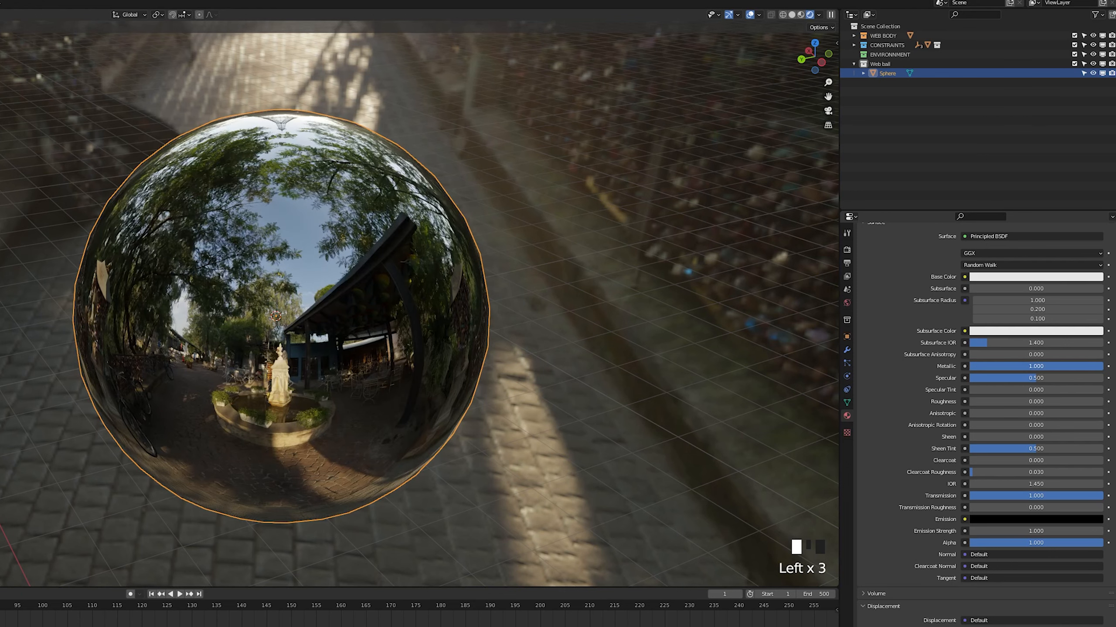
pyautogui.click(1048, 371)
pyautogui.moveTo(1052, 366)
pyautogui.mouseDown()
pyautogui.moveTo(979, 366)
pyautogui.moveTo(1033, 367)
pyautogui.mouseUp()
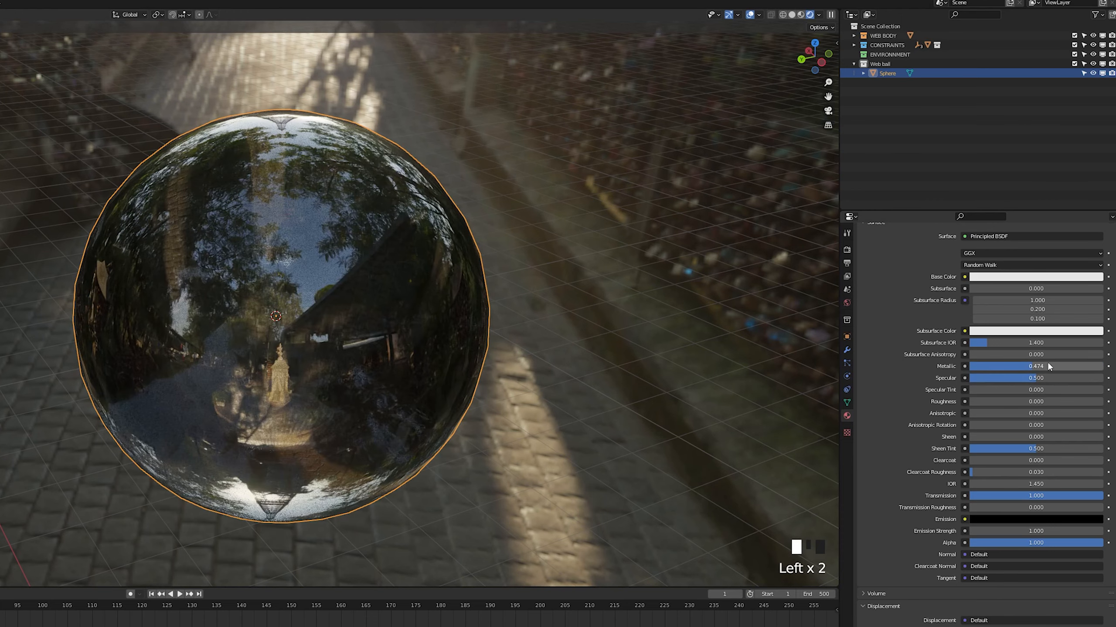
# Set the web ball material's Roughness to about 0.105 and its Transmission to about 0.814.
pyautogui.moveTo(974, 399); pyautogui.dragTo(991, 402)
pyautogui.moveTo(1045, 496); pyautogui.dragTo(1020, 495)
pyautogui.scroll(-2, 265, 335)
pyautogui.moveTo(265, 335); pyautogui.dragTo(340, 279, button='middle')
pyautogui.scroll(-2, 418, 297)
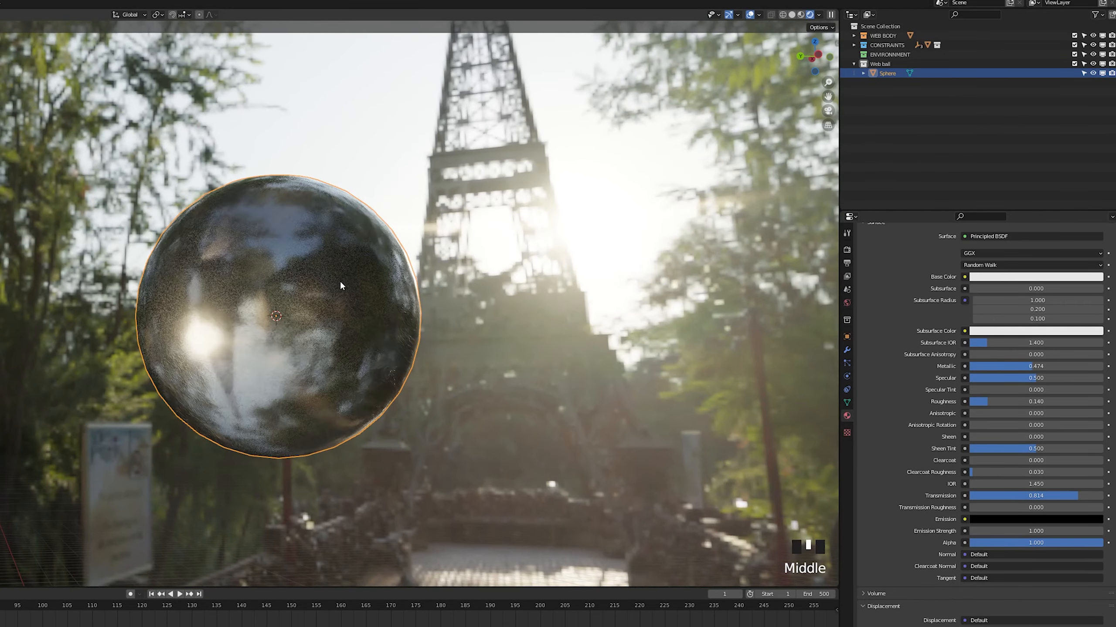
pyautogui.moveTo(1010, 402); pyautogui.dragTo(1006, 402)
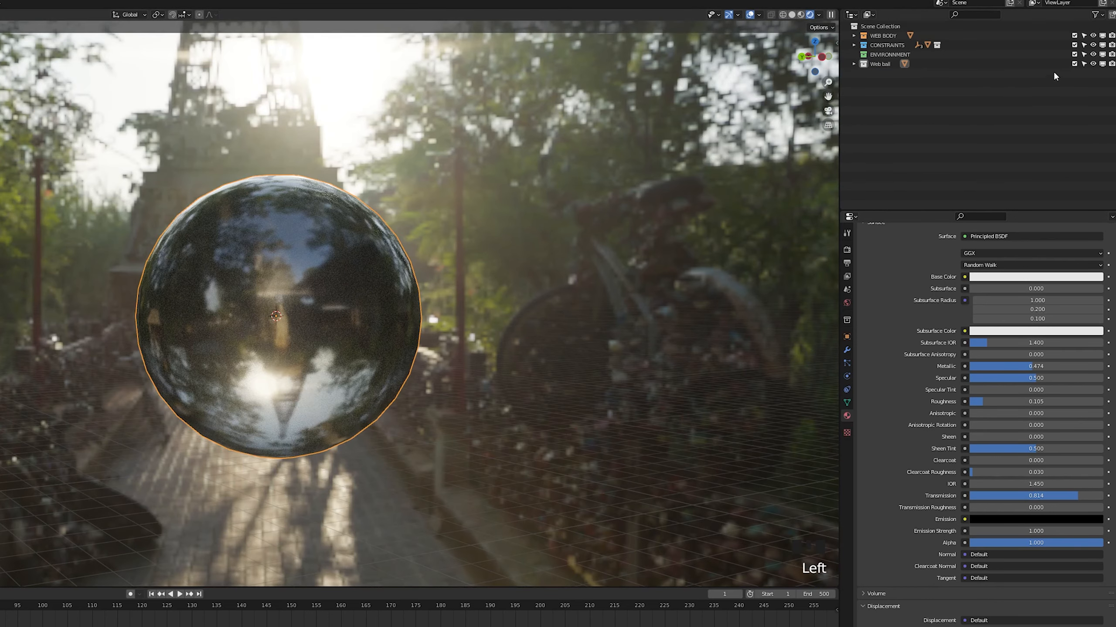
# Switch the viewport to solid shading and exclude the Web ball collection from the view layer.
pyautogui.click(791, 15)
pyautogui.click(1074, 64)
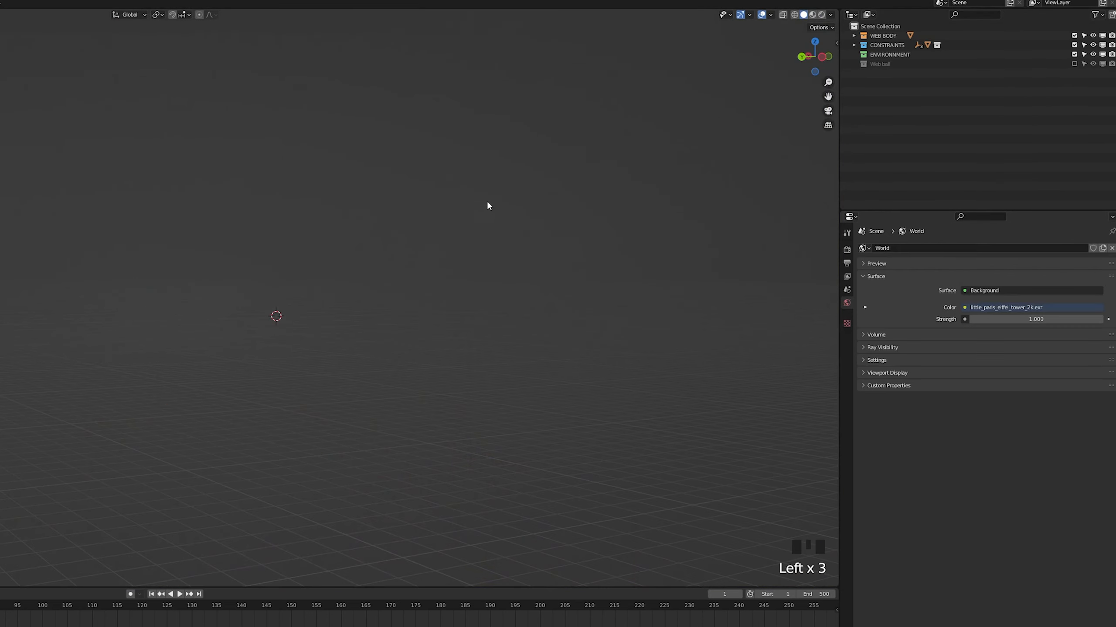
pyautogui.moveTo(488, 204); pyautogui.dragTo(503, 225, button='middle')
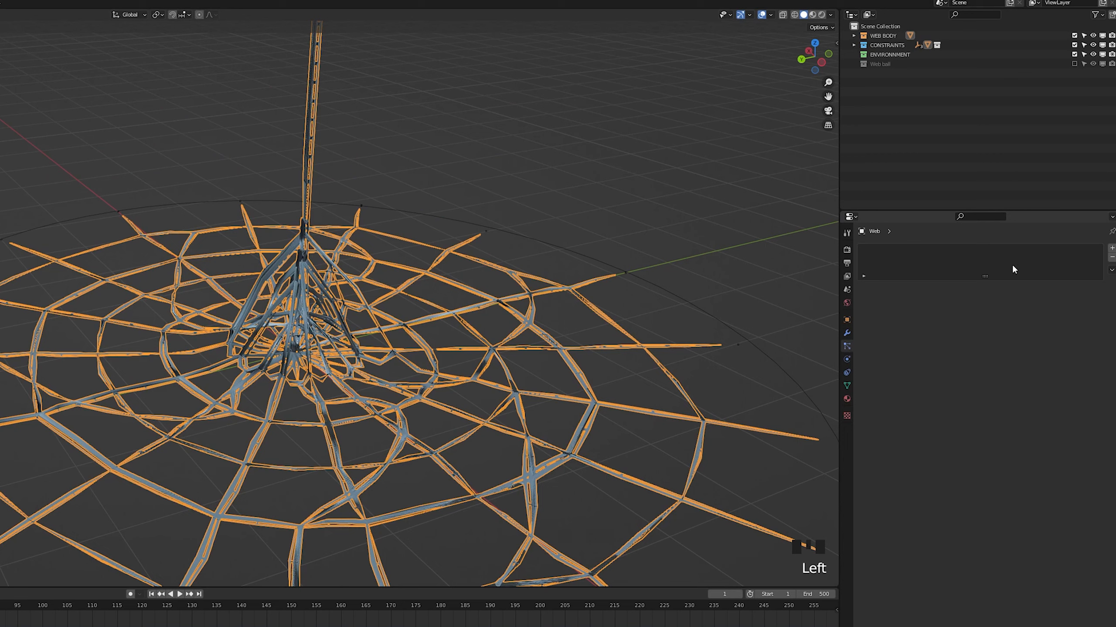
# Add a Hair particle system to the web, enable its Advanced settings and set the emission Number to 200.
pyautogui.click(1112, 249)
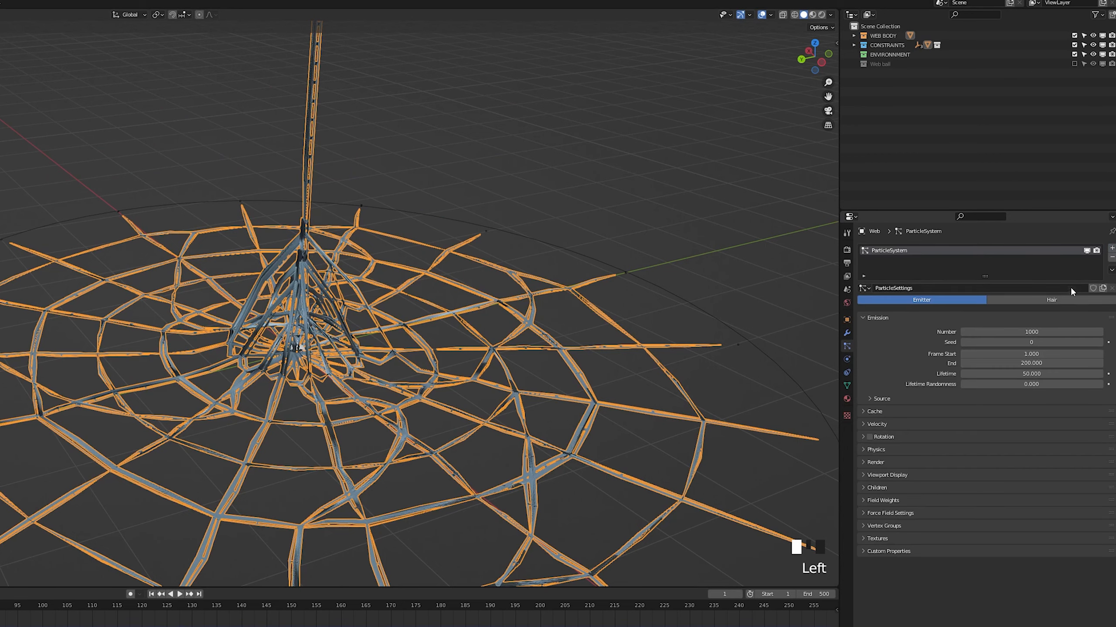
pyautogui.click(1068, 300)
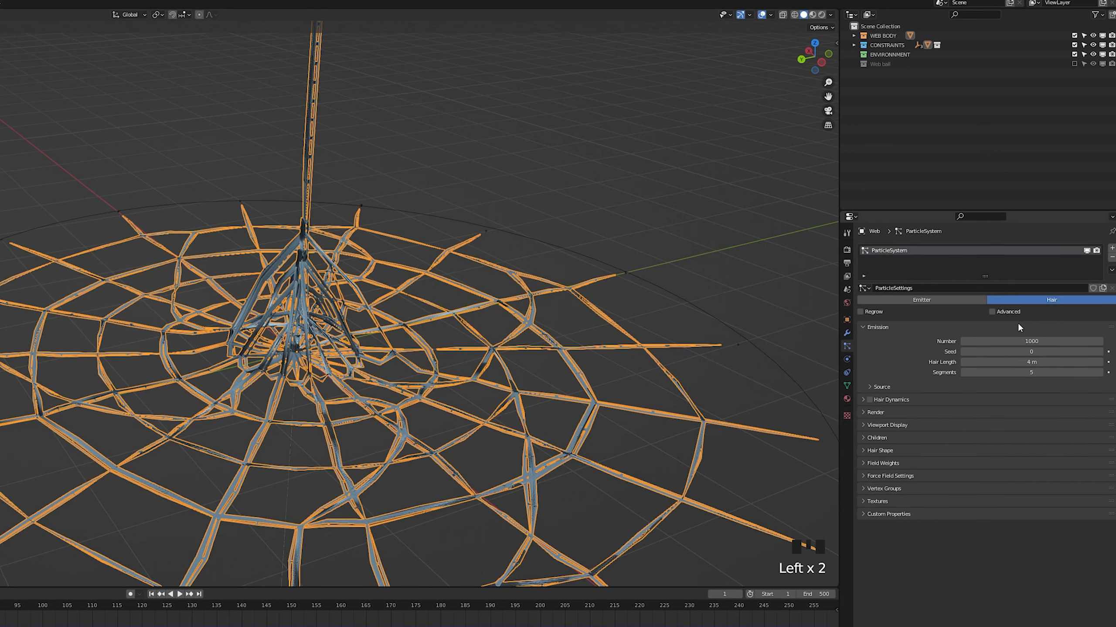
pyautogui.click(1004, 312)
pyautogui.click(1040, 342)
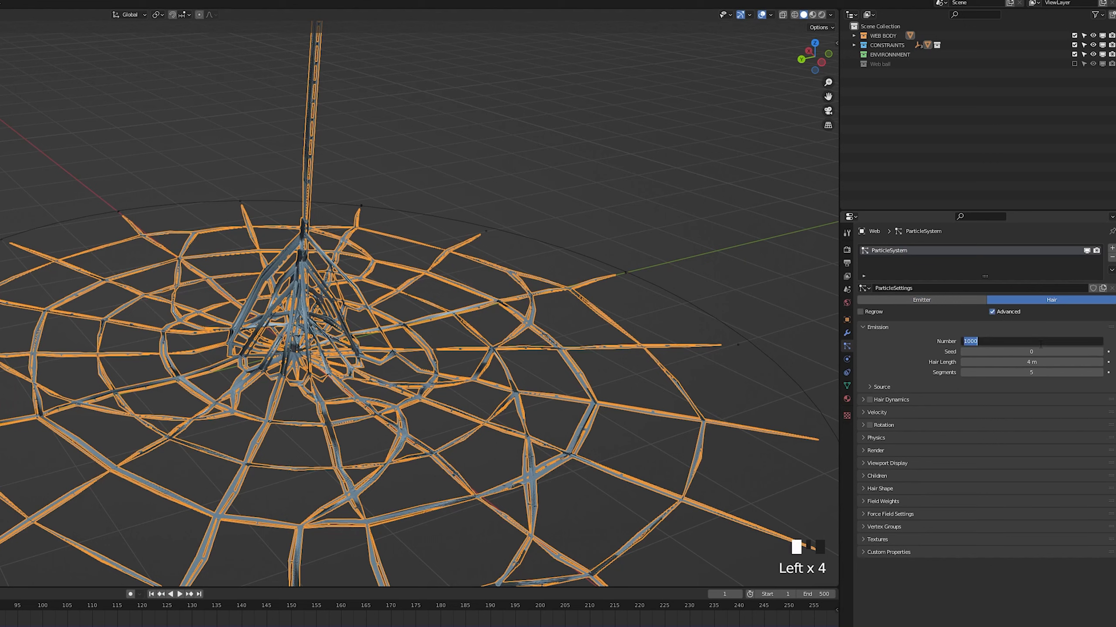
pyautogui.write('200')
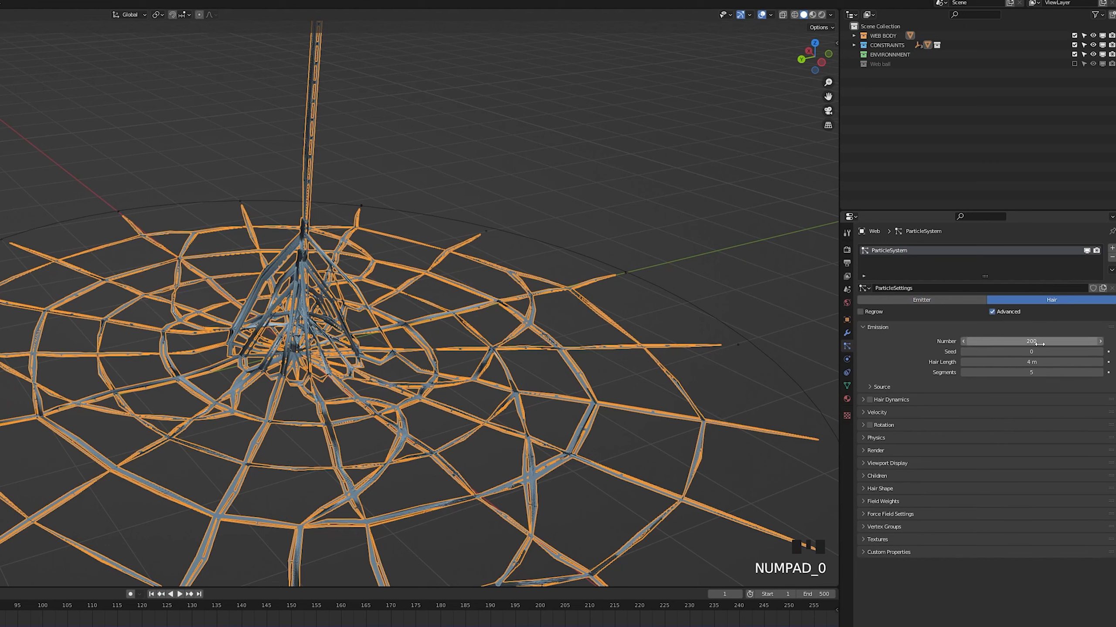
# Set the particle emission source to Vertices.
pyautogui.click(979, 386)
pyautogui.click(1002, 400)
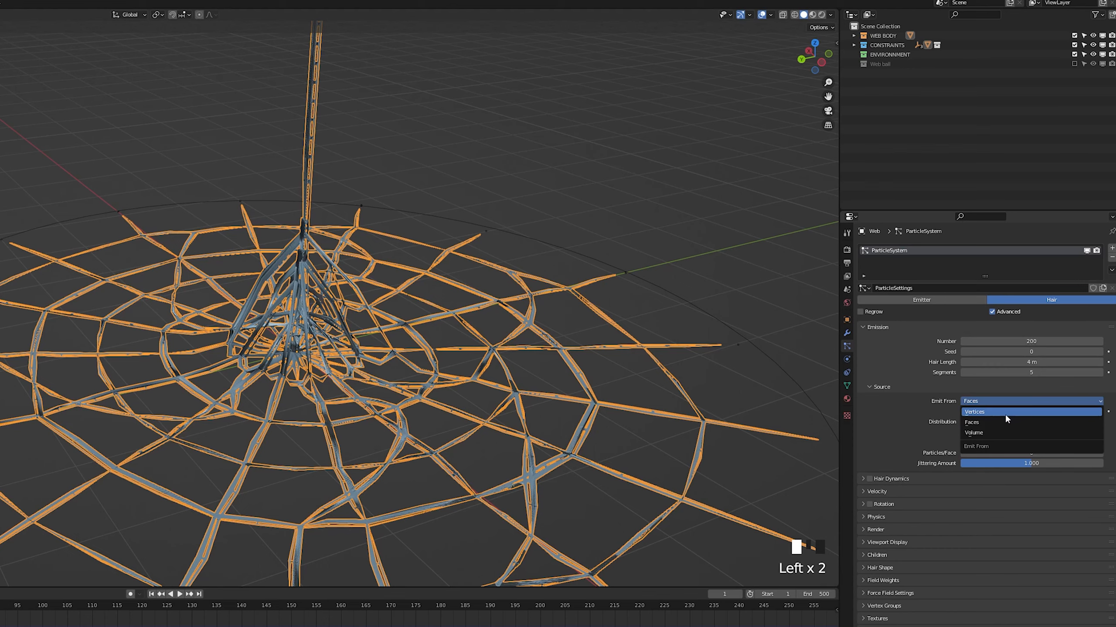
pyautogui.click(1005, 413)
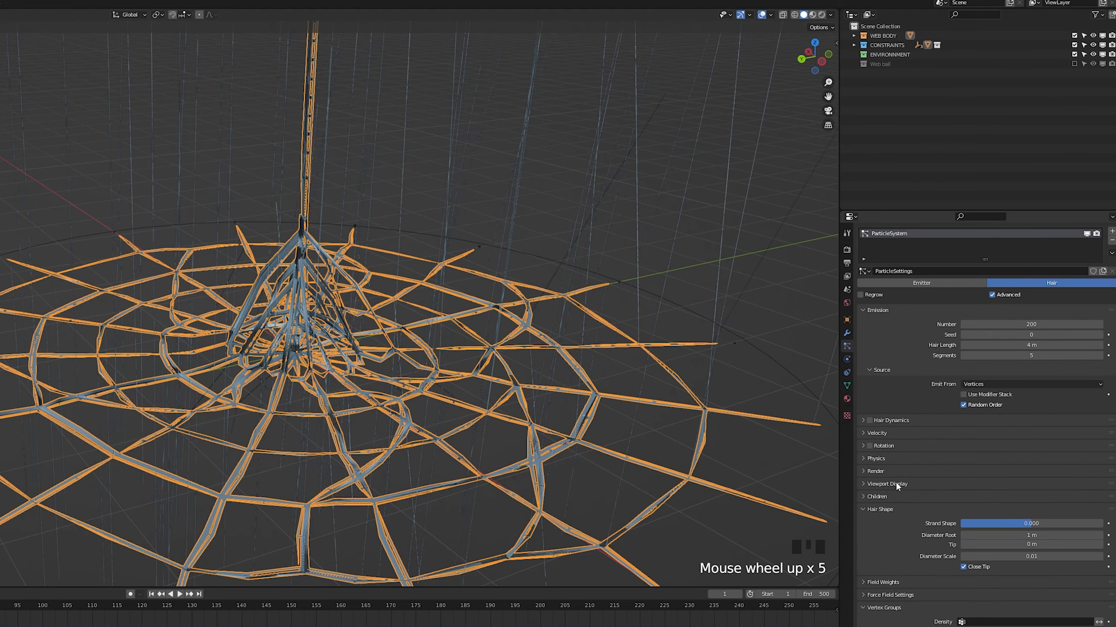
# Render the hair particles as a Collection, using Web ball as the instance collection.
pyautogui.click(884, 472)
pyautogui.scroll(-4, 1017, 478)
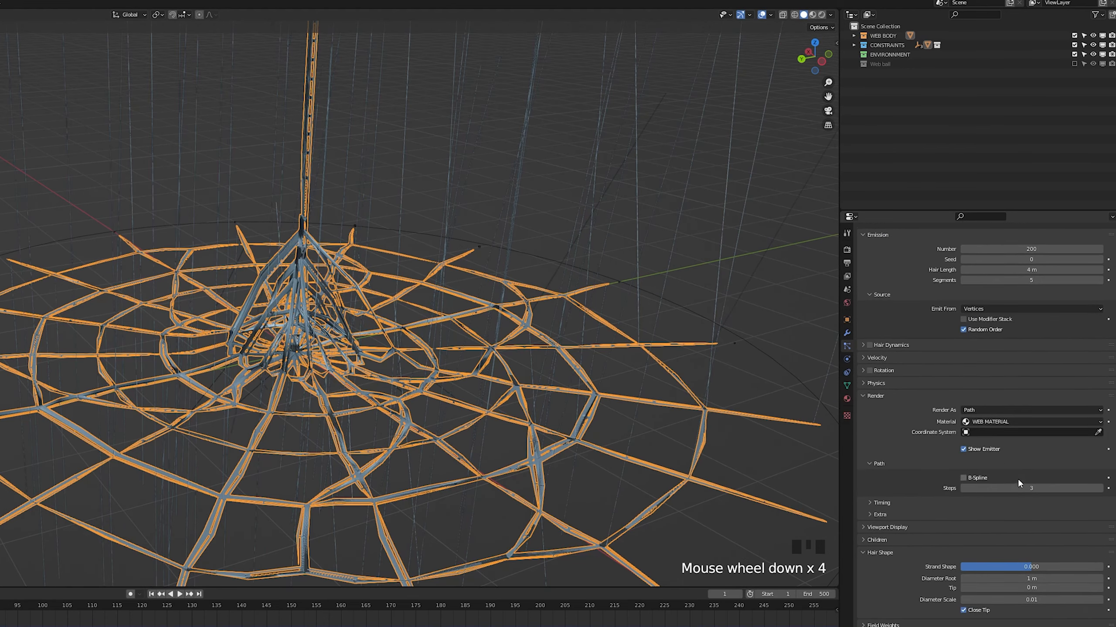
pyautogui.click(989, 409)
pyautogui.click(996, 453)
pyautogui.click(997, 479)
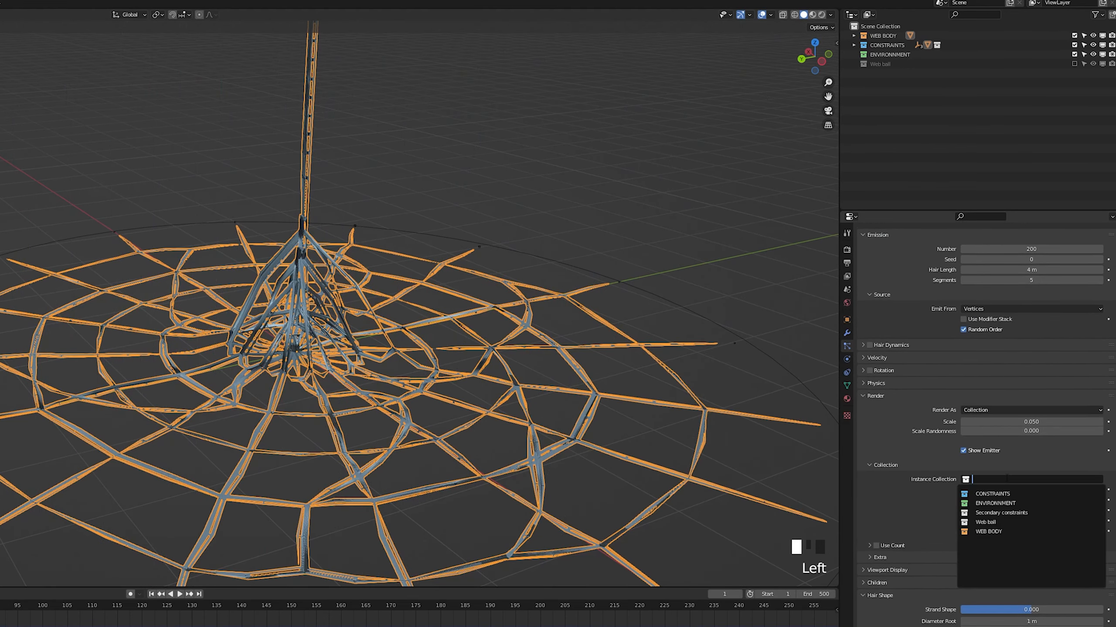
pyautogui.click(1003, 523)
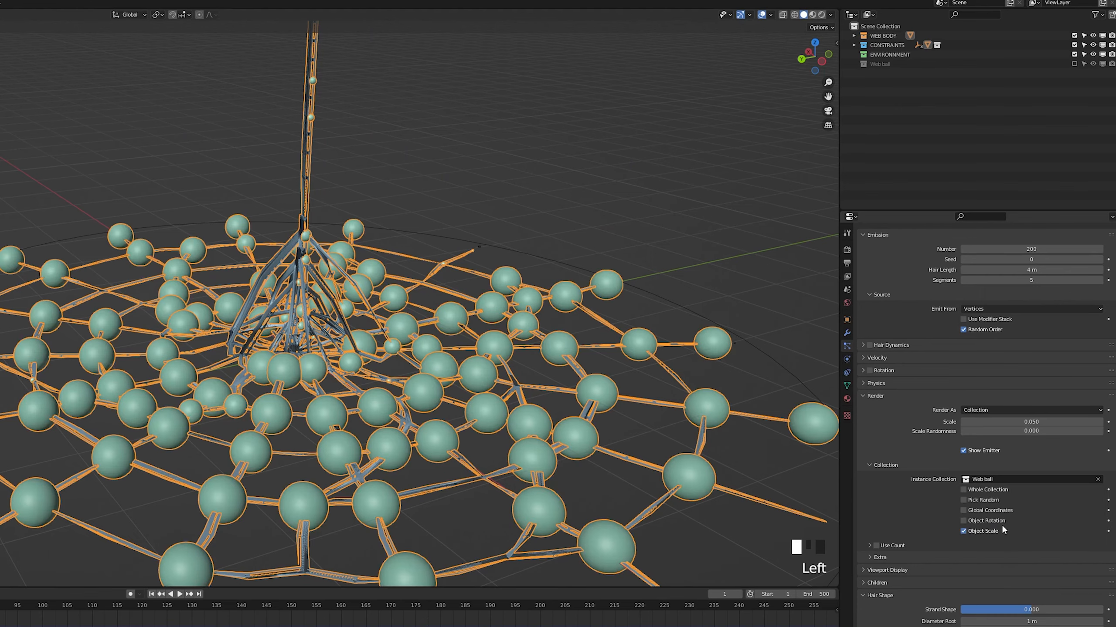
# Set the instanced balls' Scale Randomness to 1 and their Scale to 0.01.
pyautogui.moveTo(976, 431); pyautogui.dragTo(1076, 430)
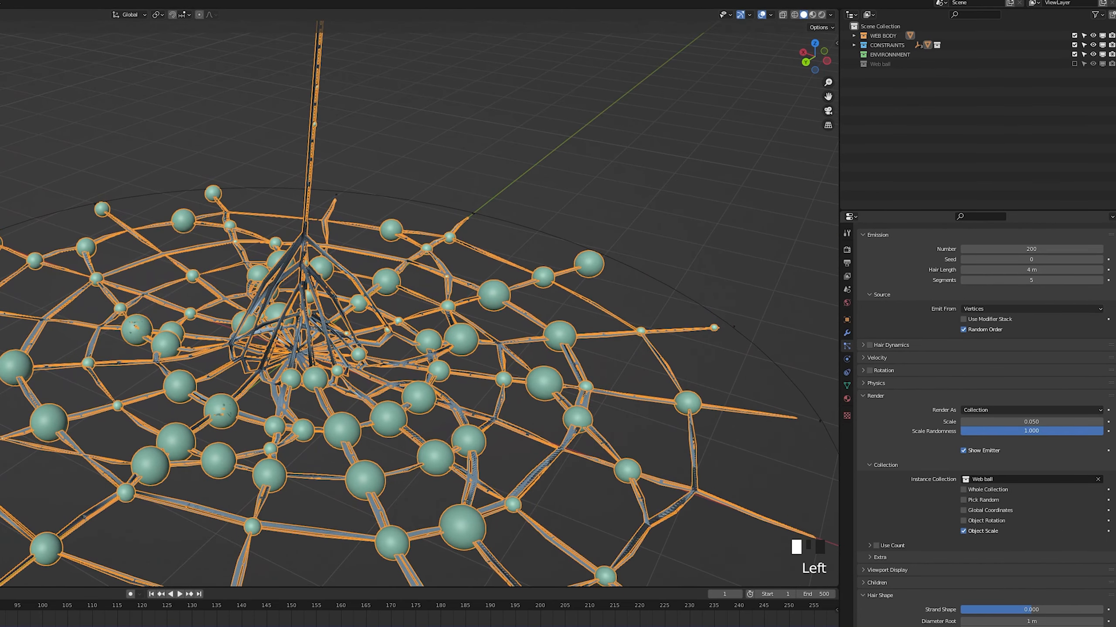
pyautogui.doubleClick(1049, 422)
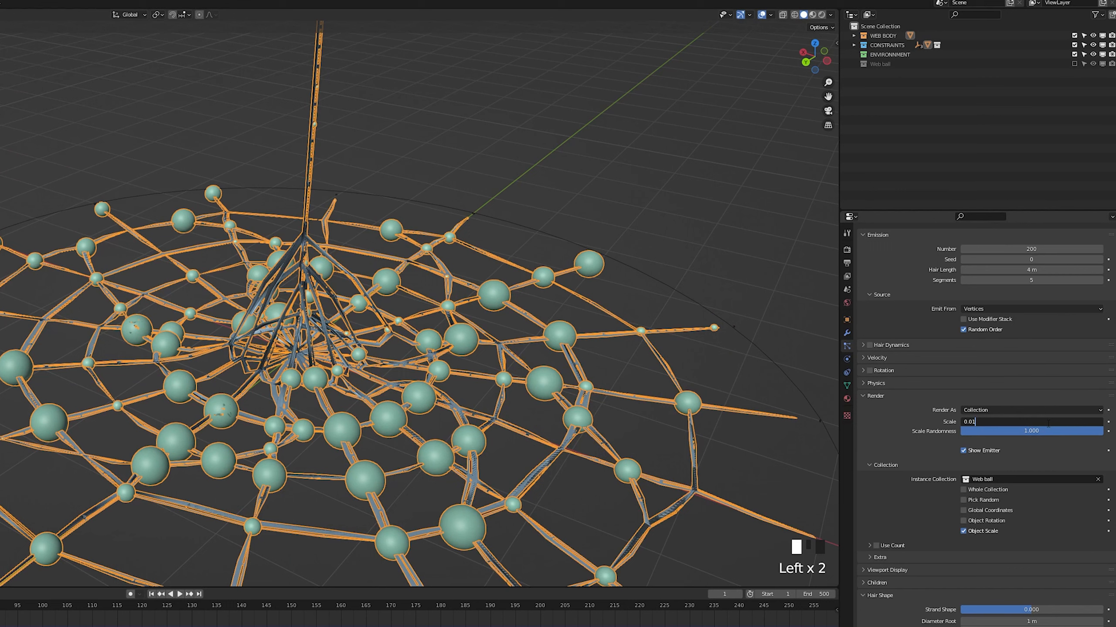
pyautogui.press('Return')
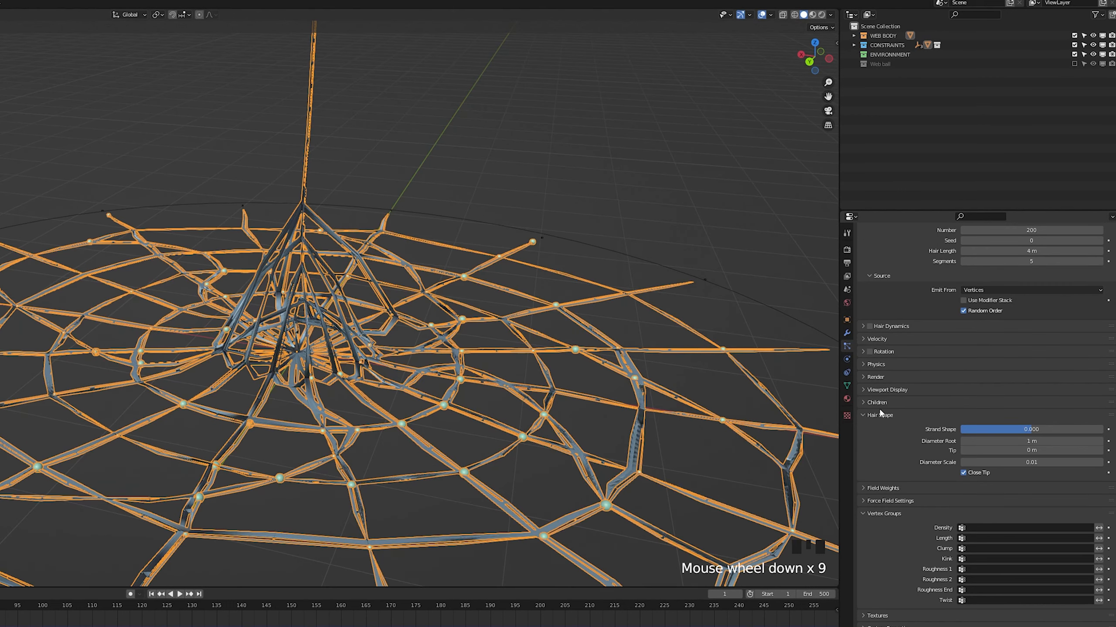
# Enable Interpolated children for the web's particle system.
pyautogui.click(880, 415)
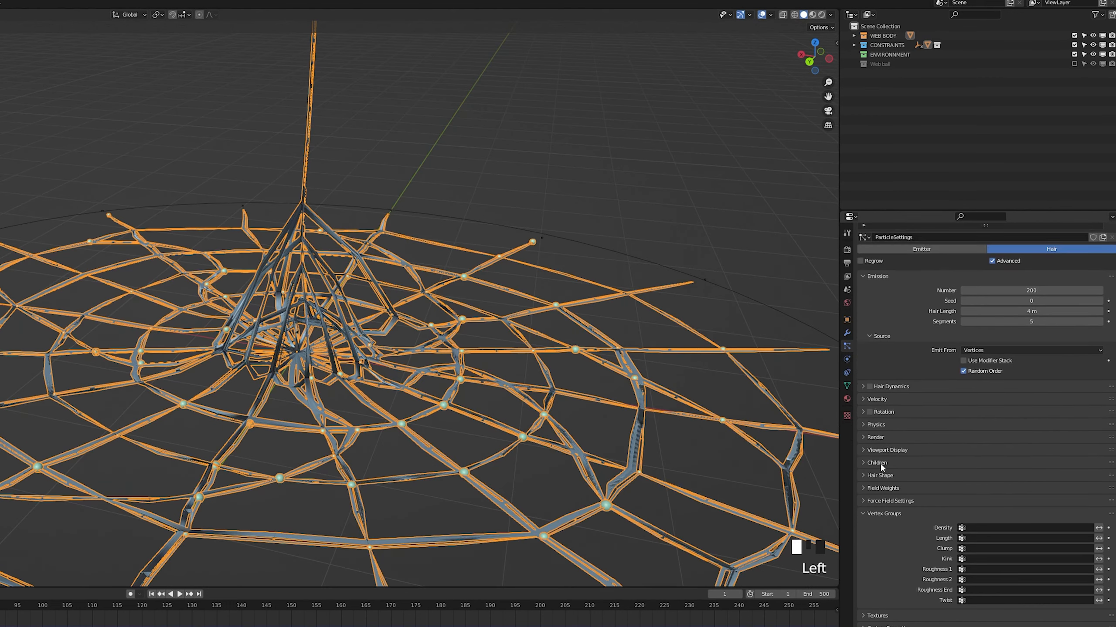
pyautogui.click(881, 464)
pyautogui.click(1072, 478)
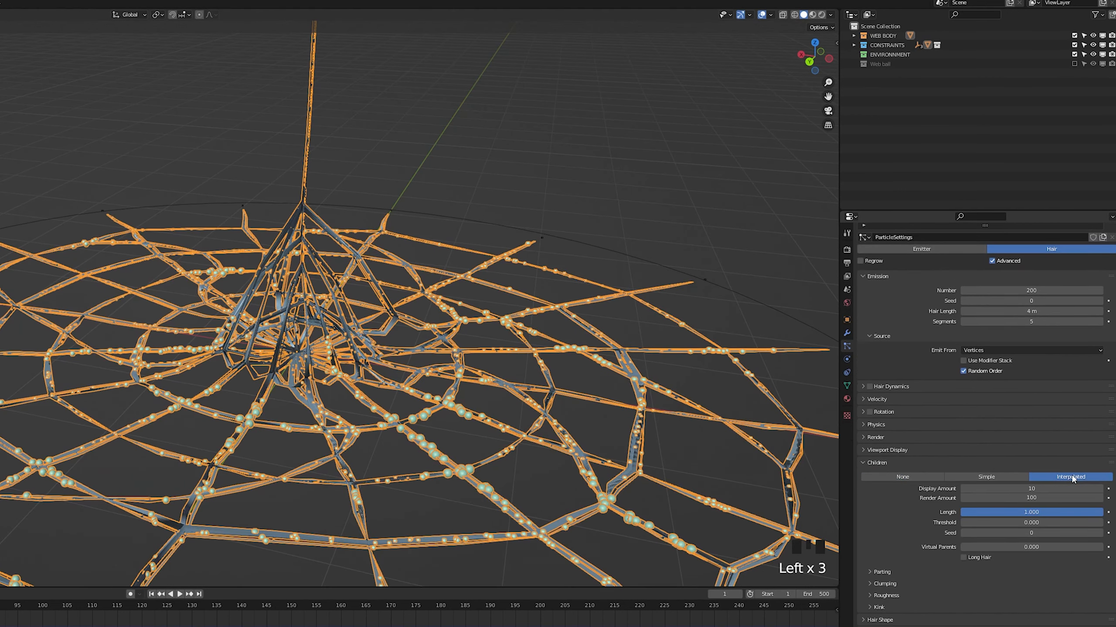
pyautogui.moveTo(1072, 478); pyautogui.dragTo(997, 492, button='middle')
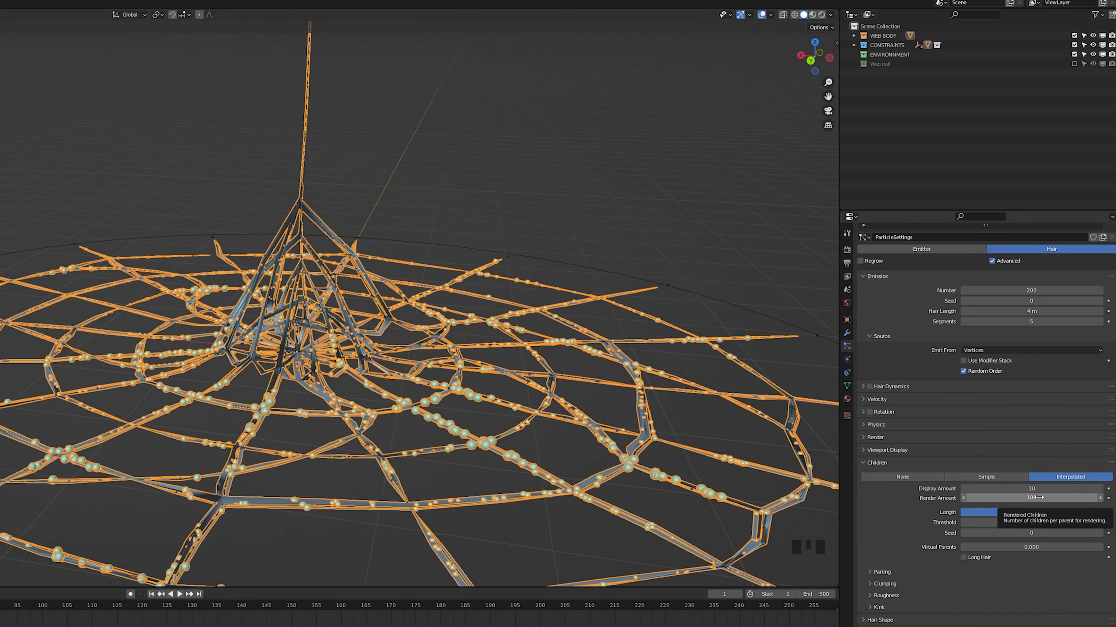
pyautogui.click(955, 508)
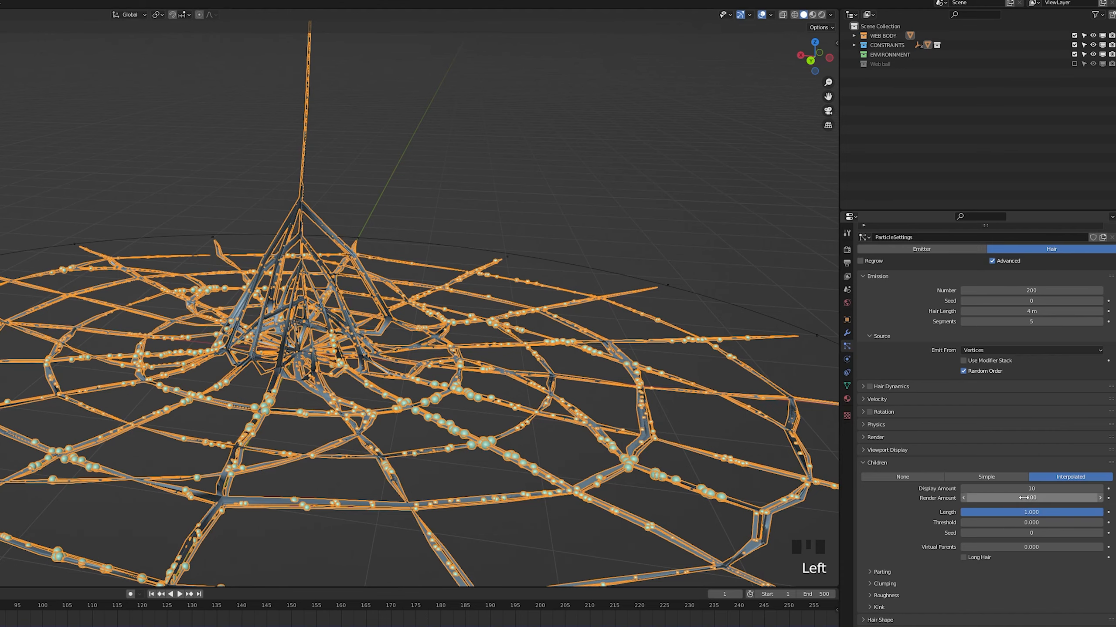
pyautogui.moveTo(395, 439); pyautogui.dragTo(523, 469, button='middle')
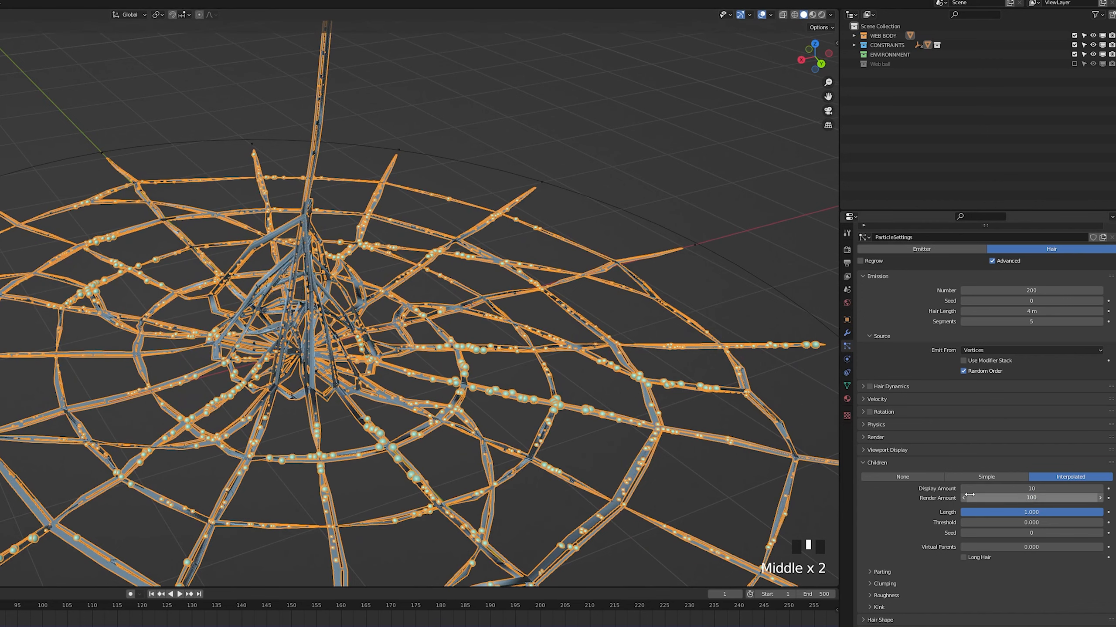
# Set the children's Render Amount to 10 and save the file.
pyautogui.click(1028, 496)
pyautogui.write('10')
pyautogui.press('Return')
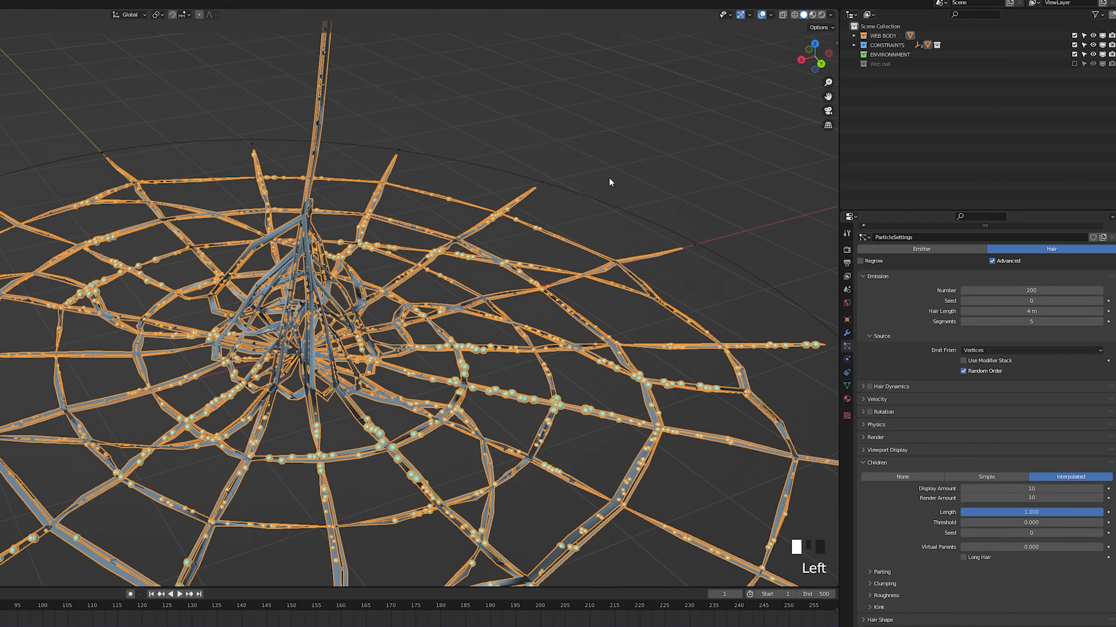
pyautogui.moveTo(608, 176); pyautogui.dragTo(658, 248, button='middle')
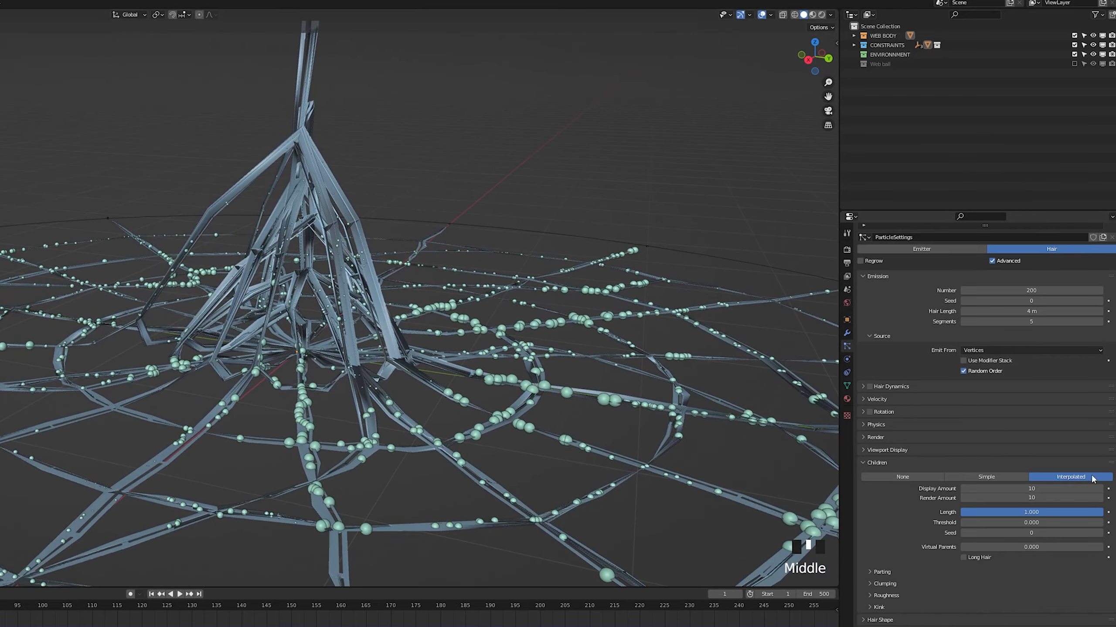
pyautogui.scroll(-3, 574, 270)
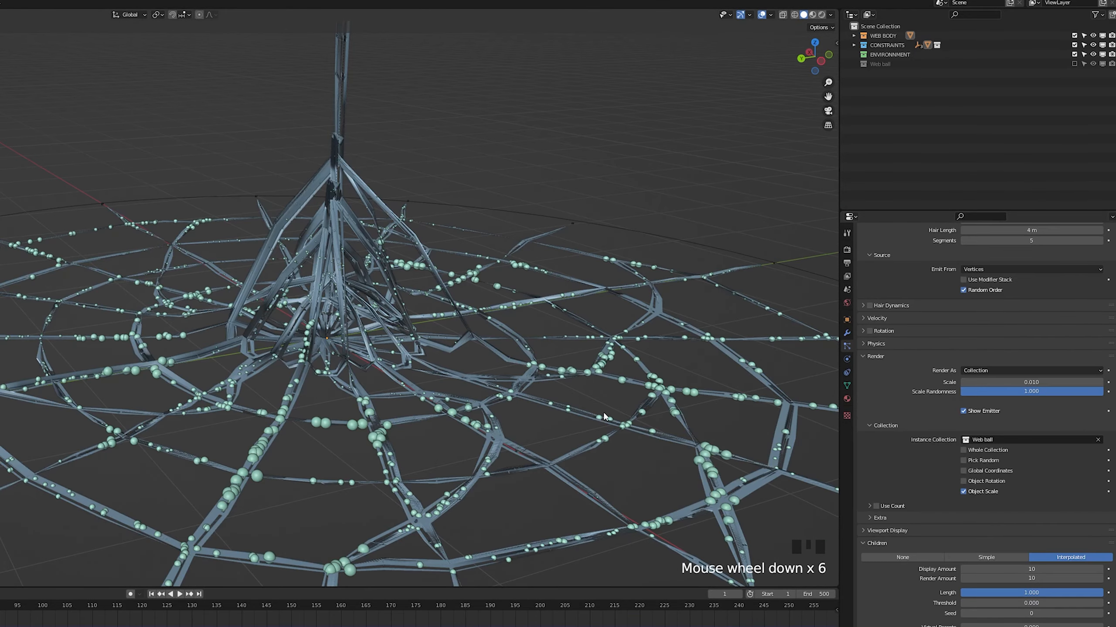
pyautogui.hotkey('ctrl', 's')
# Set both the Display Amount and the Render Amount of the particle children to 20.
pyautogui.scroll(-4, 420, 316)
pyautogui.scroll(3, 452, 325)
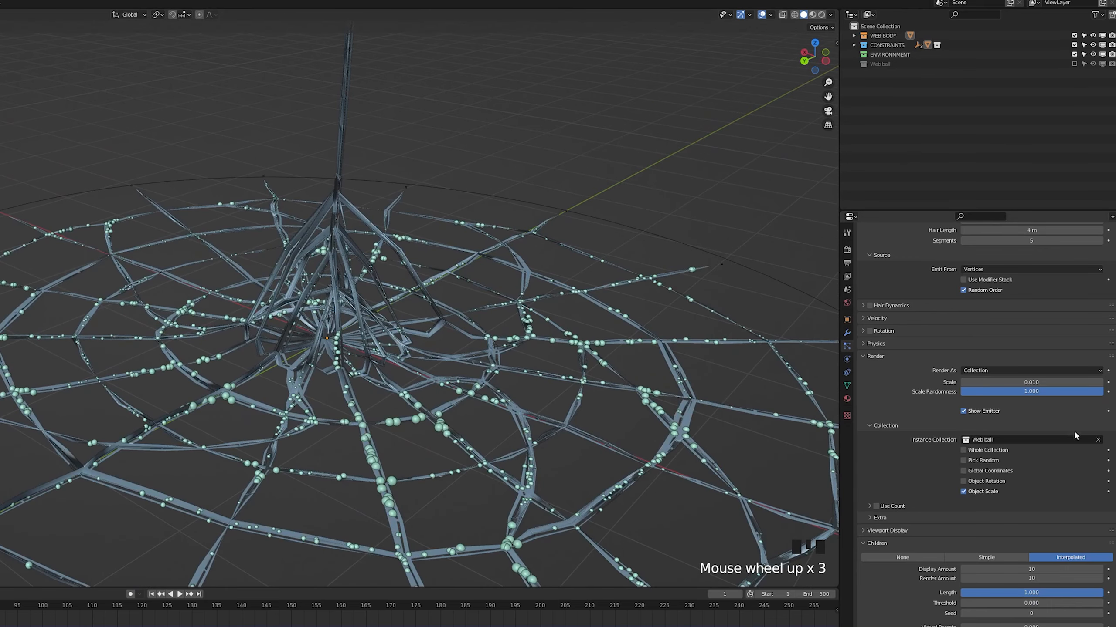
pyautogui.scroll(-6, 1060, 495)
pyautogui.click(1060, 456)
pyautogui.write('20')
pyautogui.press('Return')
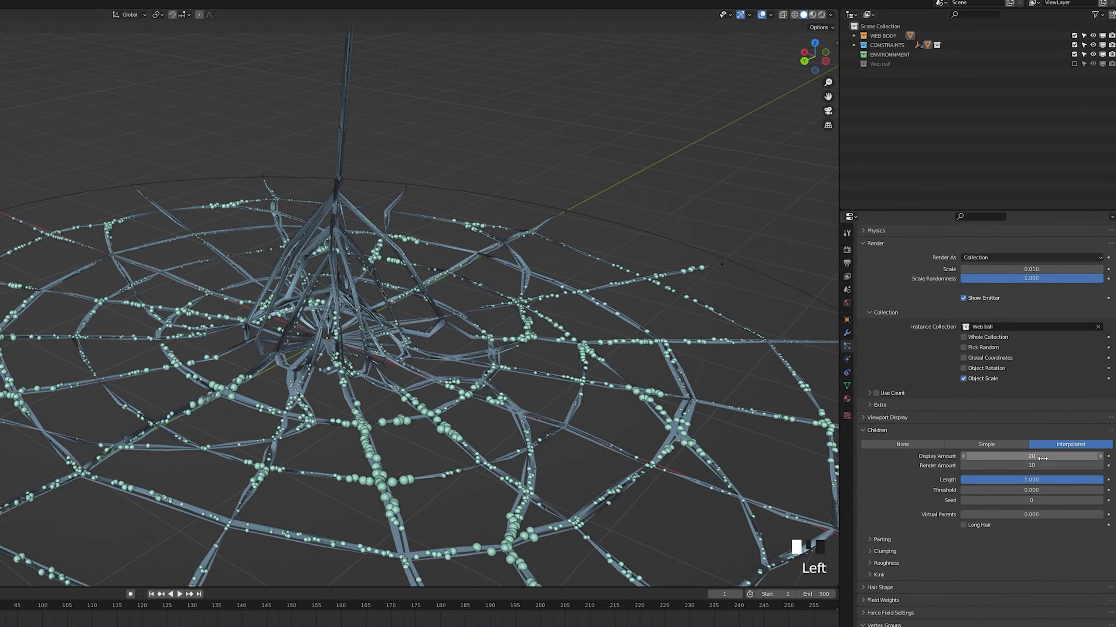
pyautogui.click(1043, 466)
pyautogui.write('20')
pyautogui.press('Return')
pyautogui.click(719, 190)
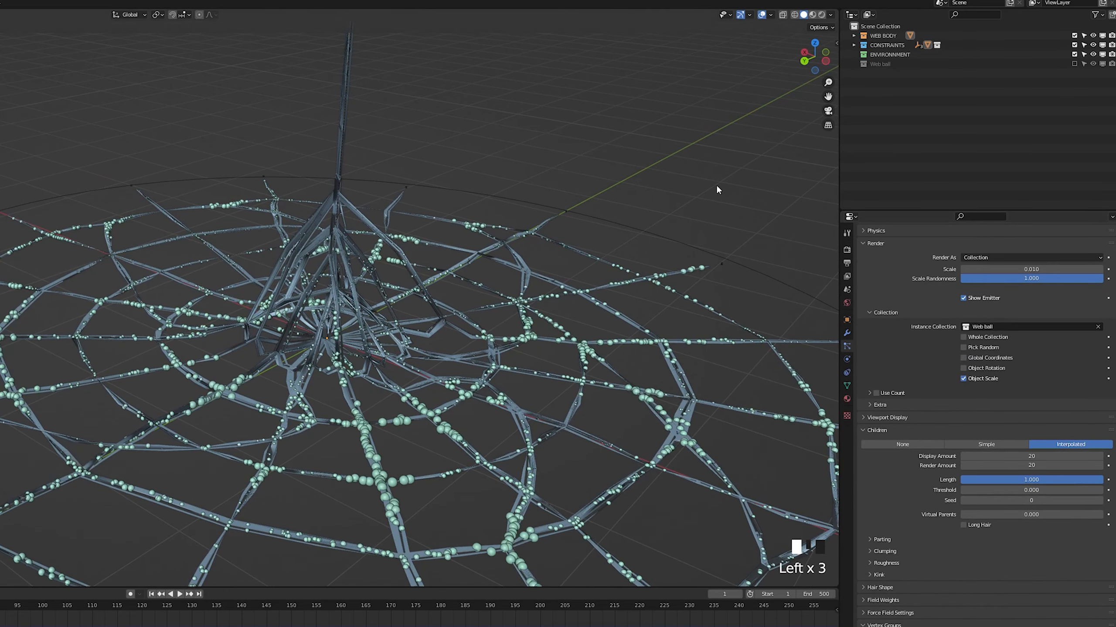
# Examine the web strands and their glassy balls in rendered shading from several angles.
pyautogui.keyDown('shift'); pyautogui.moveTo(719, 189); pyautogui.dragTo(672, 115, button='middle'); pyautogui.keyUp('shift')
pyautogui.scroll(-2, 672, 115)
pyautogui.click(821, 15)
pyautogui.moveTo(378, 325); pyautogui.dragTo(357, 342, button='middle')
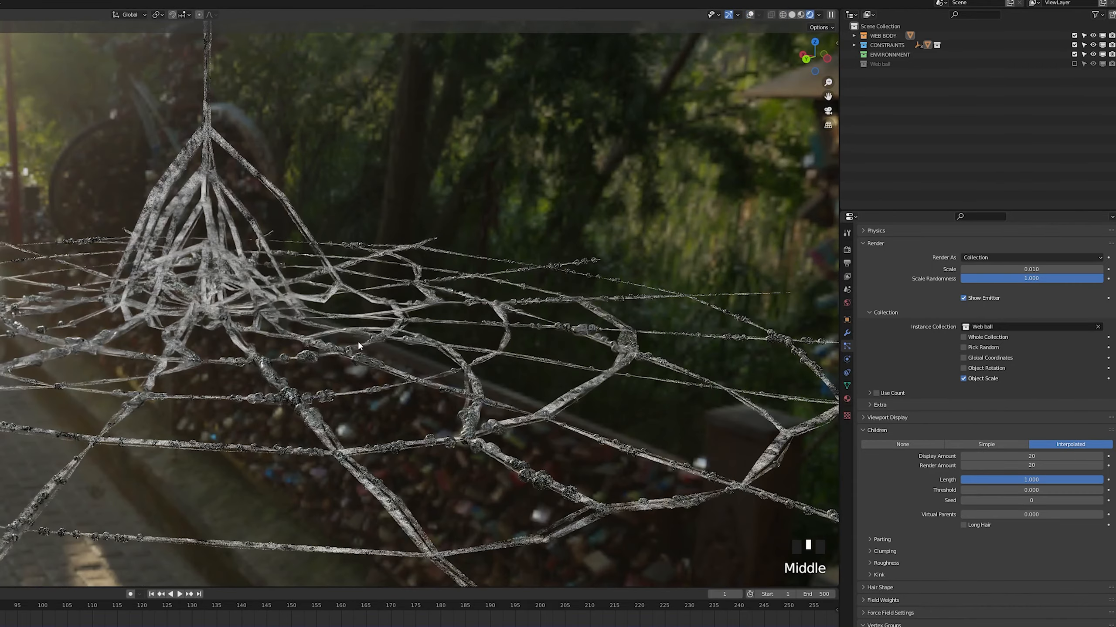
pyautogui.scroll(3, 161, 389)
pyautogui.moveTo(161, 389); pyautogui.dragTo(364, 393, button='middle')
pyautogui.scroll(-3, 222, 392)
pyautogui.scroll(2, 344, 410)
pyautogui.scroll(2, 378, 389)
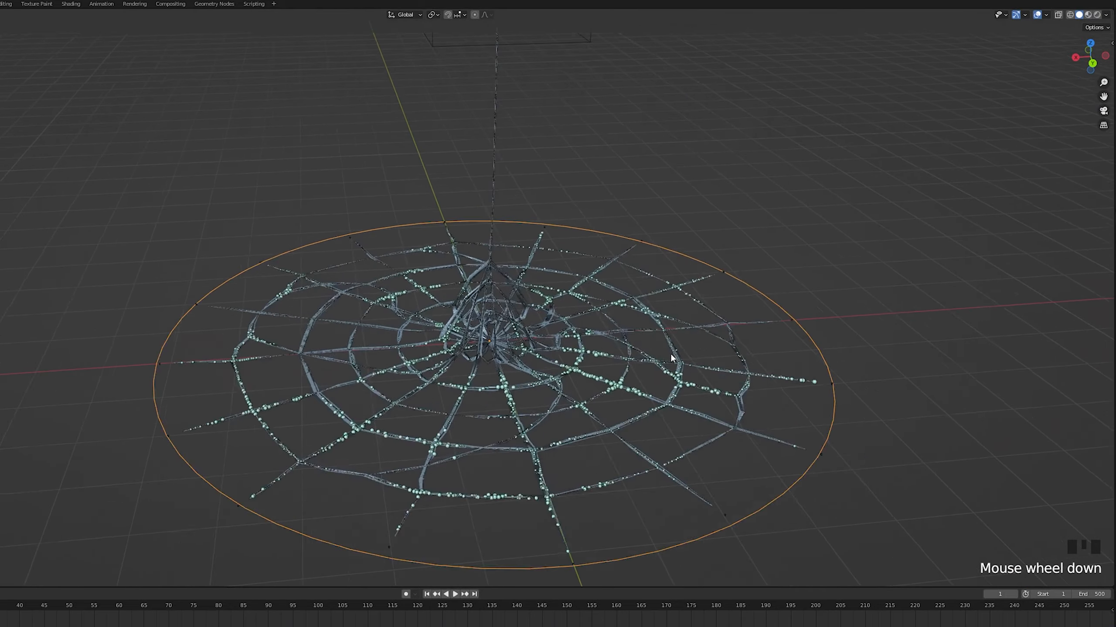
# Play the simulation and test the web's deformation by scaling the outer circle, moving it along Z and rotating it.
pyautogui.press('space')
pyautogui.press('s')
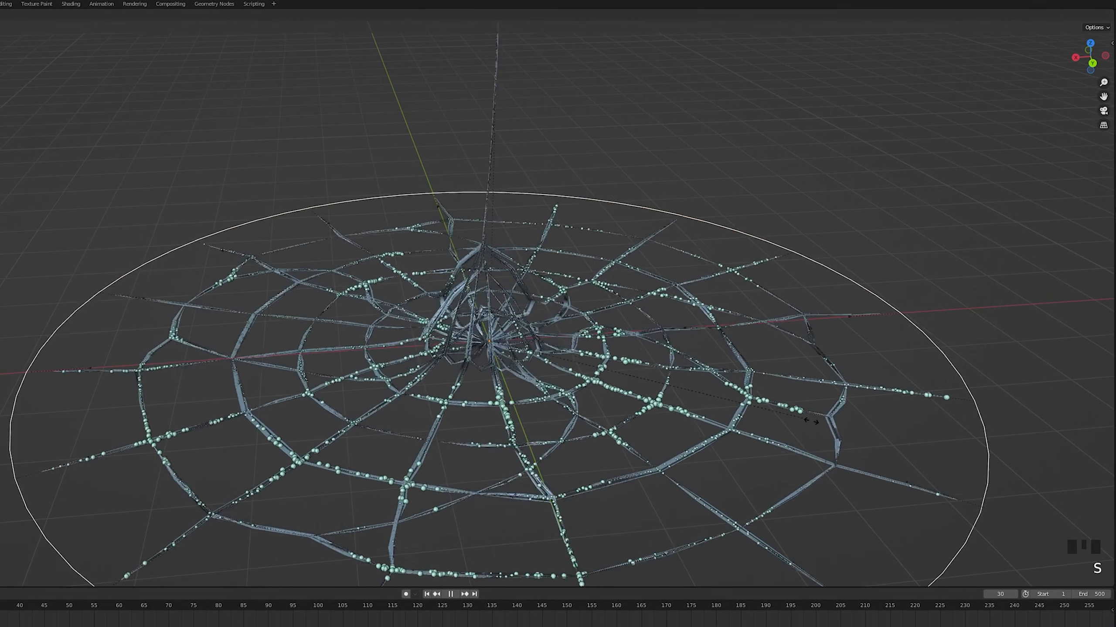
pyautogui.click(717, 388)
pyautogui.press('g')
pyautogui.press('z')
pyautogui.click(709, 389)
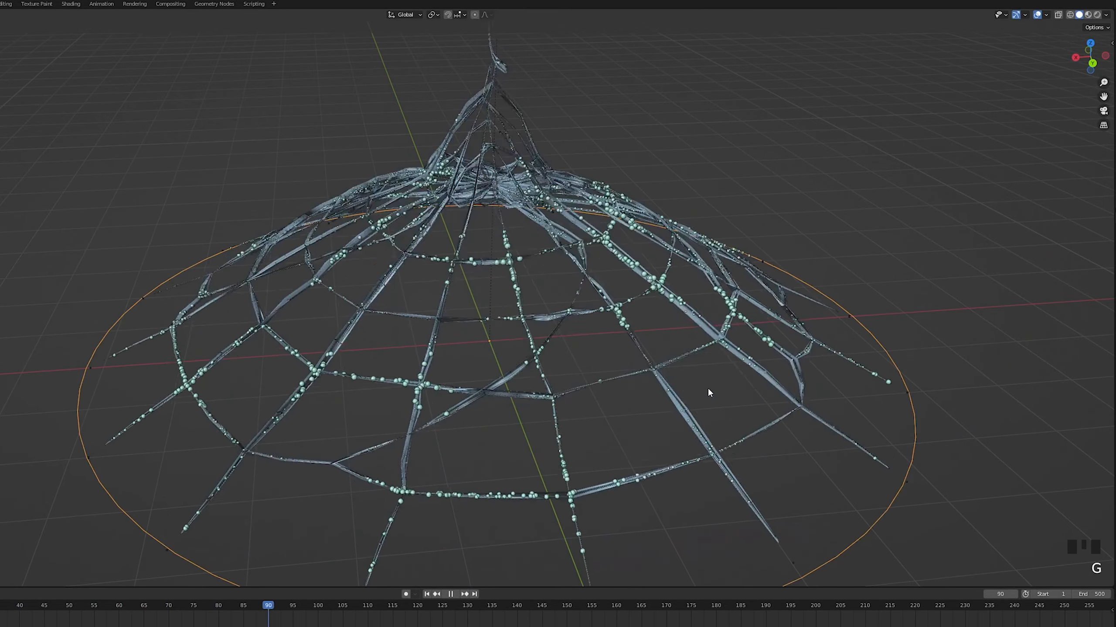
pyautogui.scroll(-3, 676, 390)
pyautogui.moveTo(675, 389); pyautogui.dragTo(614, 378, button='middle')
pyautogui.press('r')
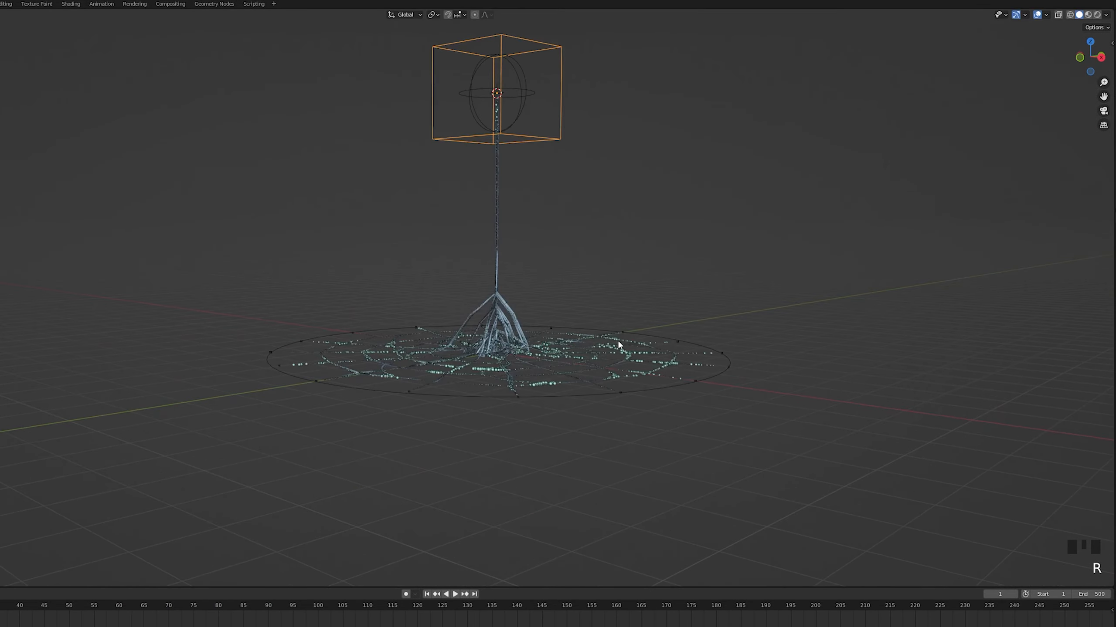
# Play the simulation, test the web's pull by moving the sphere empty on the central strand, and return to the first frame.
pyautogui.moveTo(617, 340); pyautogui.dragTo(621, 352, button='middle')
pyautogui.press('space')
pyautogui.click(690, 328)
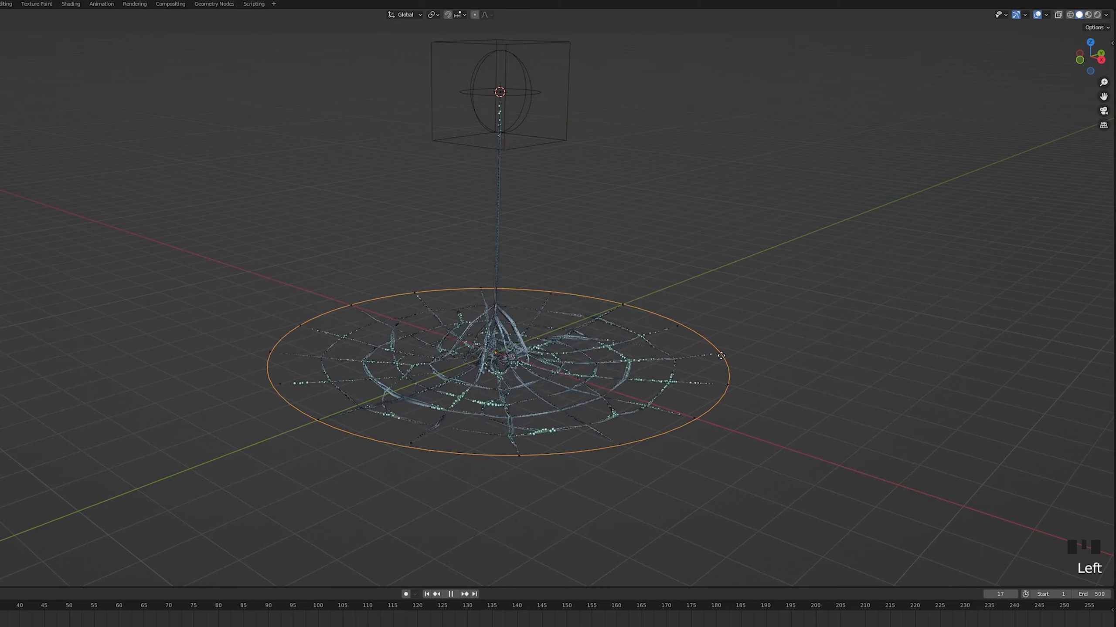
pyautogui.press('g')
pyautogui.click(531, 97)
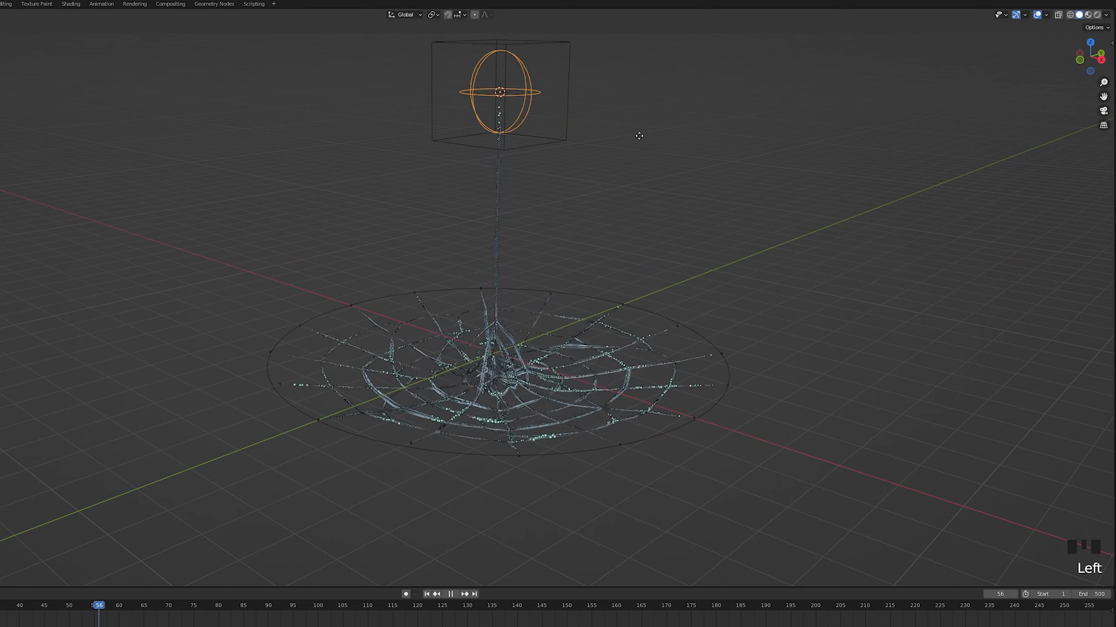
pyautogui.press('g')
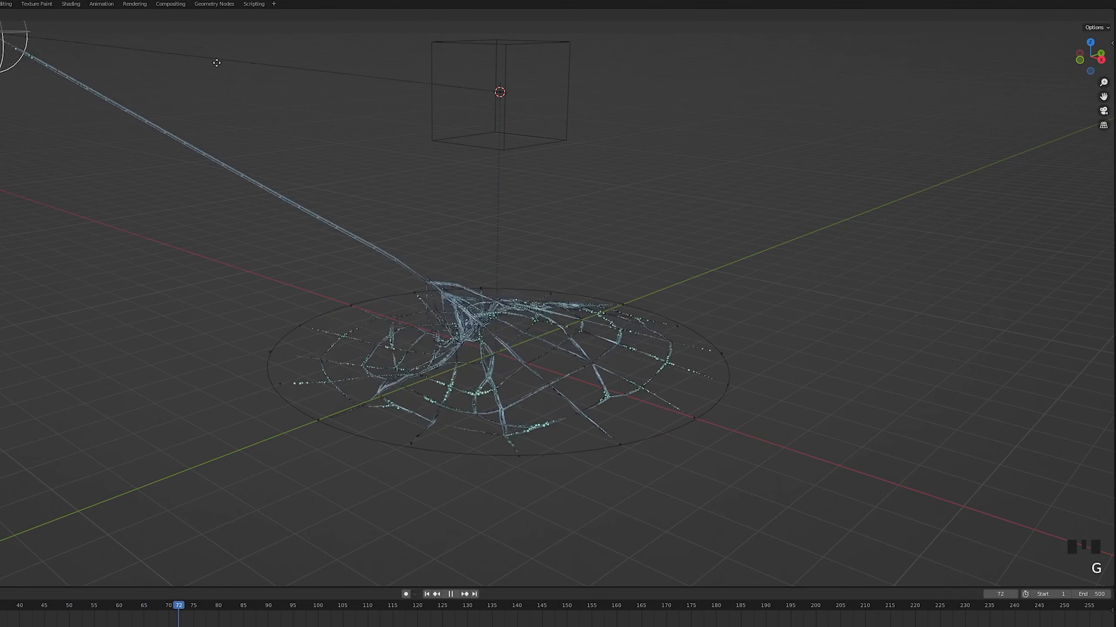
pyautogui.rightClick(562, 225)
pyautogui.click(430, 593)
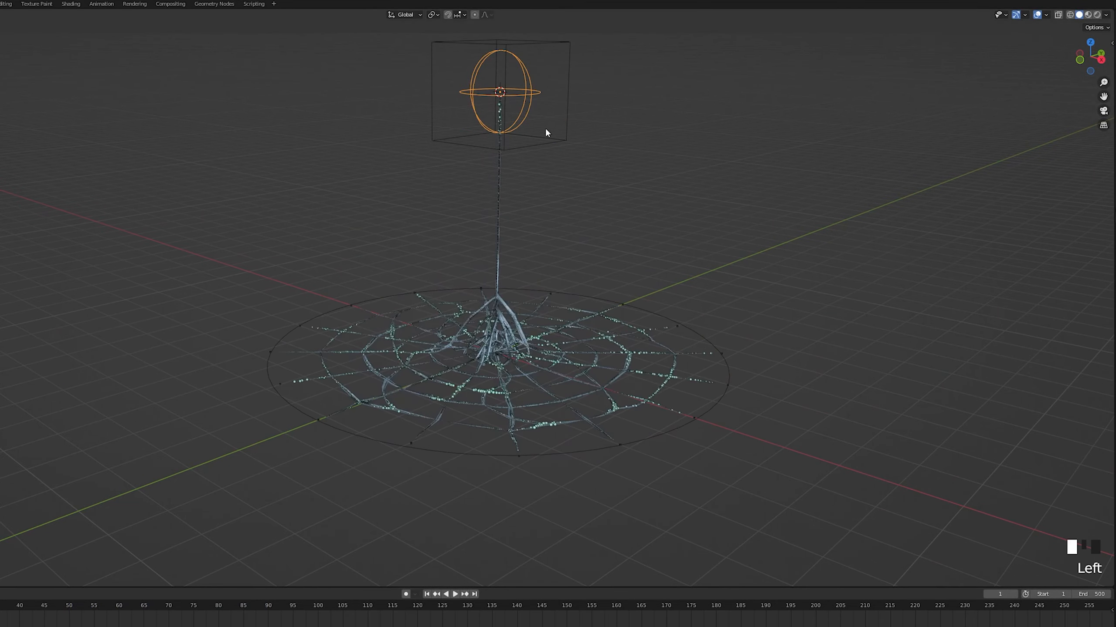
# Try moving the sphere empty and moving, rotating and scaling the outer circle at the first frame.
pyautogui.press('g')
pyautogui.press('g')
pyautogui.rightClick(749, 313)
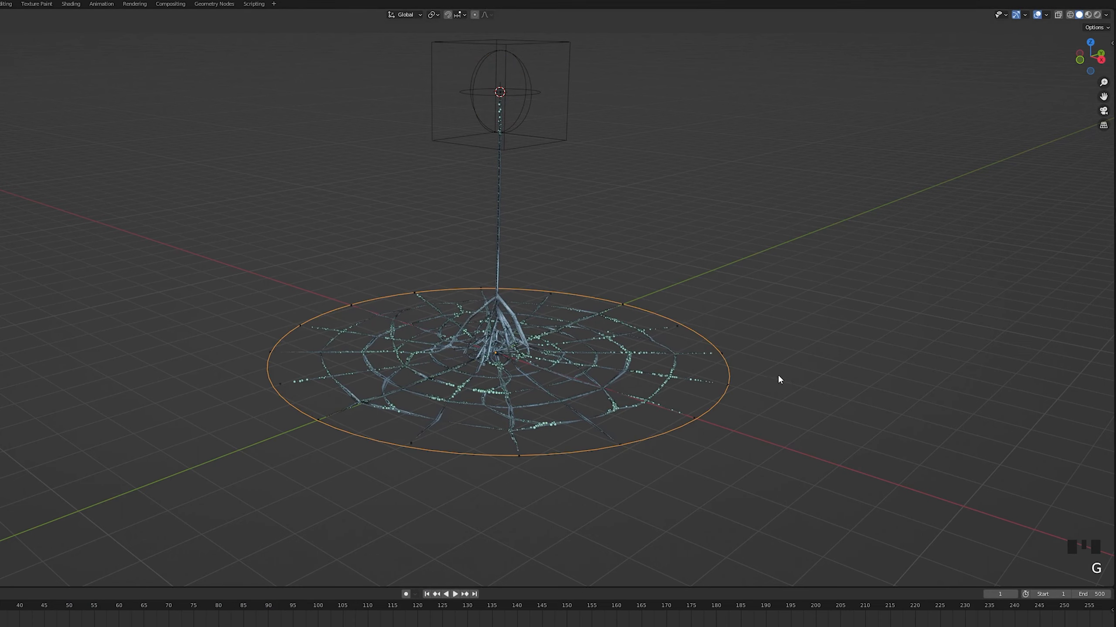
pyautogui.press('g')
pyautogui.rightClick(775, 339)
pyautogui.press('r')
pyautogui.rightClick(826, 361)
pyautogui.press('s')
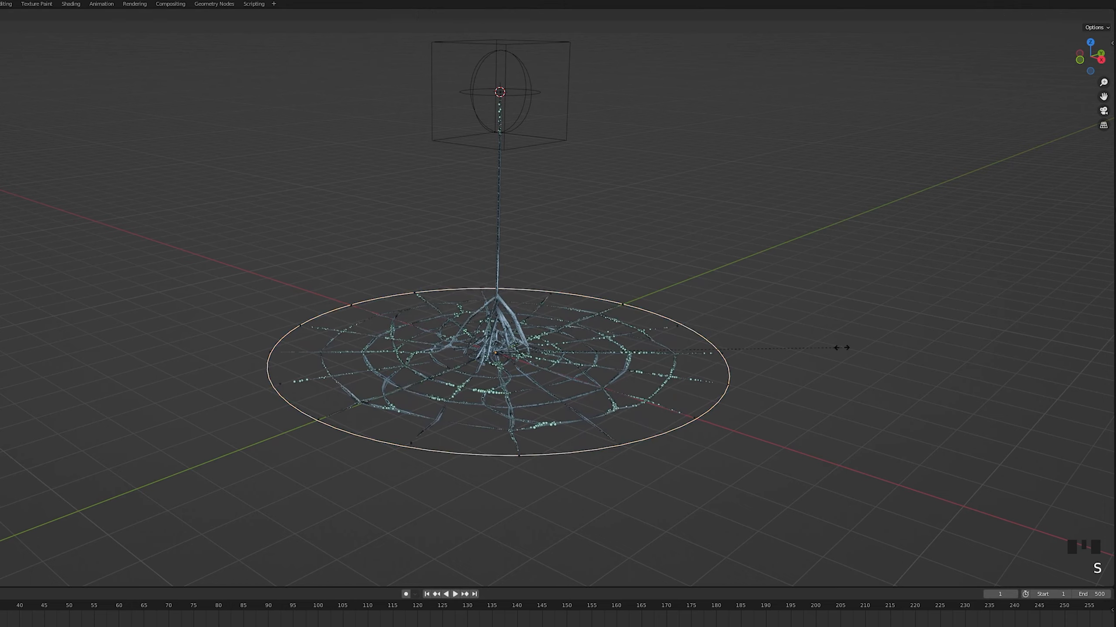
pyautogui.rightClick(596, 349)
pyautogui.click(596, 351)
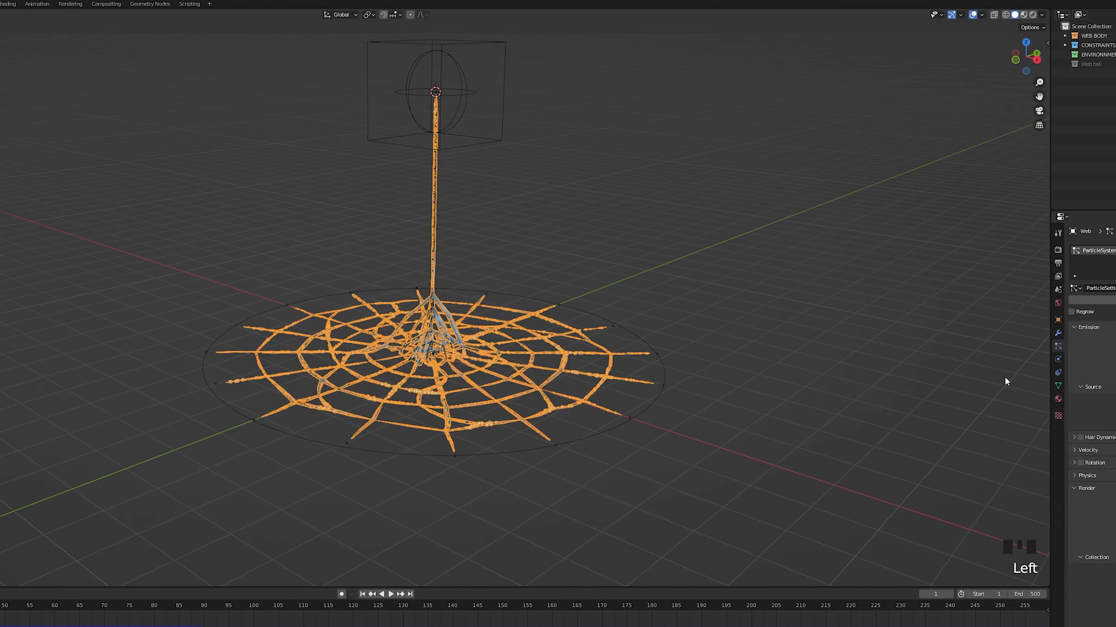
# Add a mesh cube and scale and place it as a large, thin upright wall facing the web.
pyautogui.scroll(-20, 1080, 461)
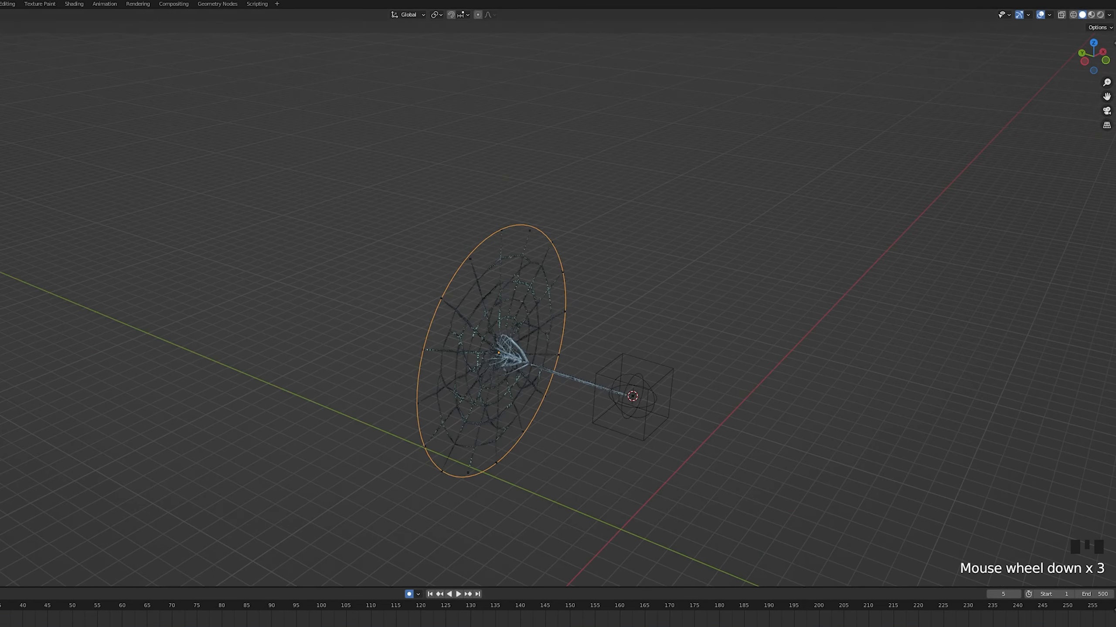
pyautogui.moveTo(513, 315); pyautogui.dragTo(539, 300, button='middle')
pyautogui.hotkey('shift', 'a')
pyautogui.moveTo(539, 301)
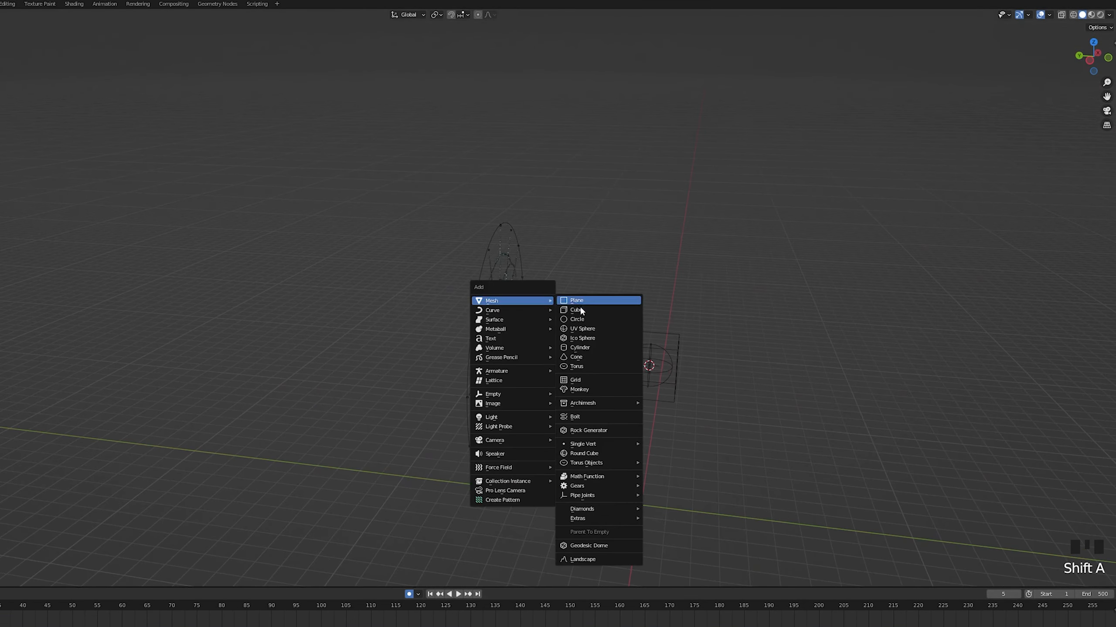
pyautogui.click(582, 303)
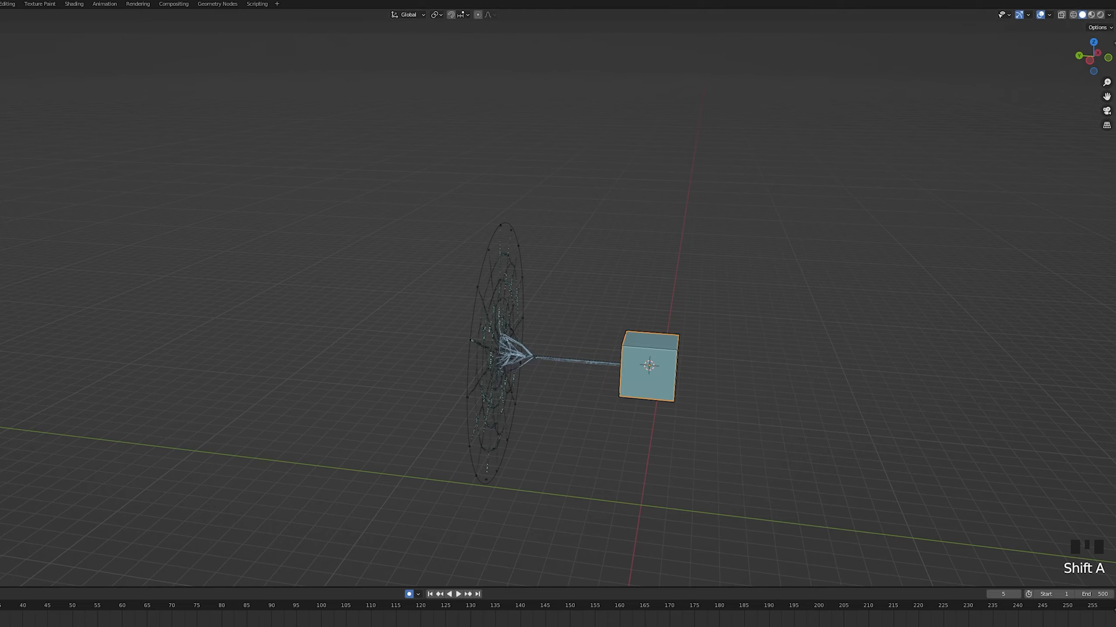
pyautogui.moveTo(538, 300); pyautogui.dragTo(366, 351, button='middle')
pyautogui.press('s')
pyautogui.press('s')
pyautogui.press('s')
pyautogui.press('s')
pyautogui.moveTo(172, 276); pyautogui.dragTo(474, 594, button='middle')
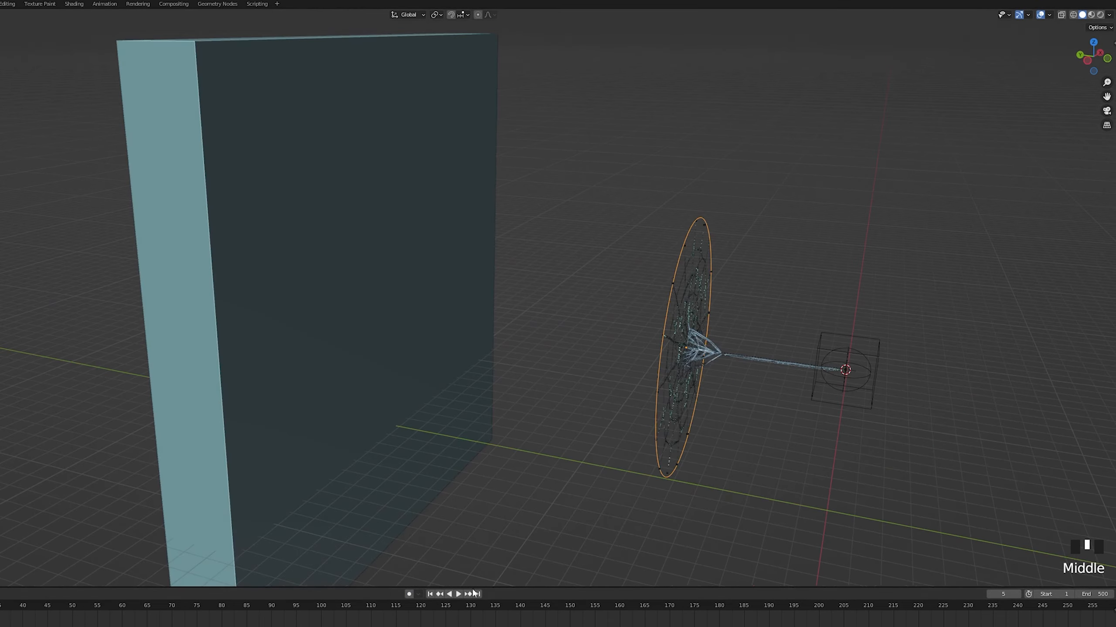
# With auto keying on, move the outer circle onto the wall's face at frame 10 and play the simulation.
pyautogui.click(623, 377)
pyautogui.moveTo(623, 376); pyautogui.dragTo(746, 352, button='middle')
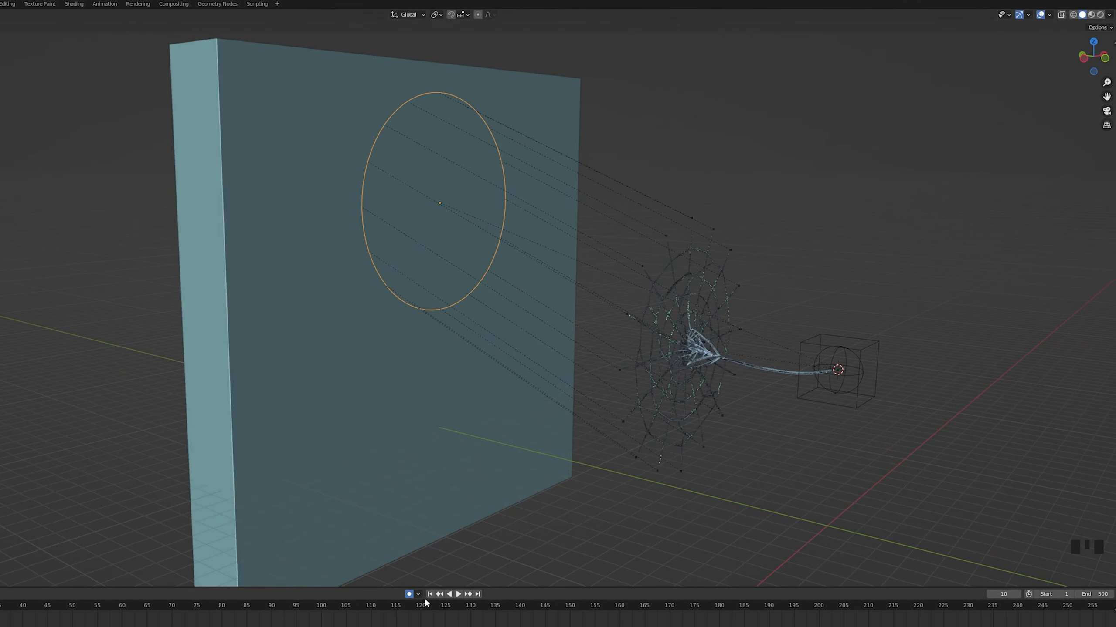
pyautogui.press('s')
pyautogui.scroll(-20, 801, 346)
pyautogui.press('space')
pyautogui.press('space')
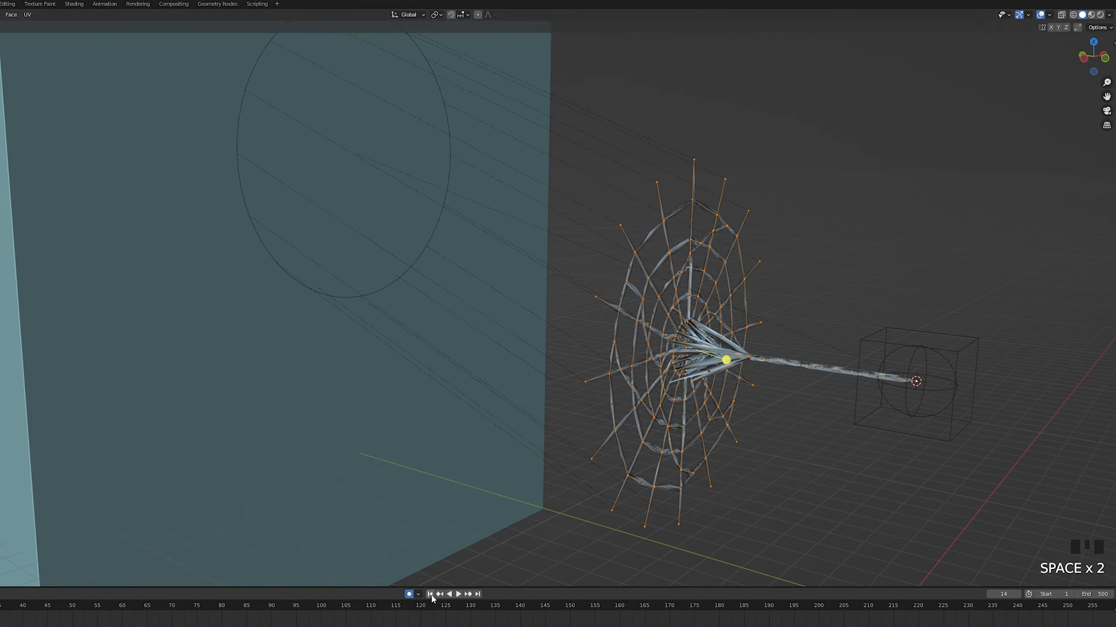
# Replay the web shooting onto the wall and try moving the sphere empty during playback with auto keying on.
pyautogui.moveTo(835, 308); pyautogui.dragTo(754, 379, button='middle')
pyautogui.click(863, 299)
pyautogui.moveTo(866, 303)
pyautogui.mouseDown(button='middle')
pyautogui.moveTo(906, 312)
pyautogui.moveTo(871, 311)
pyautogui.mouseUp(button='middle')
pyautogui.press('space')
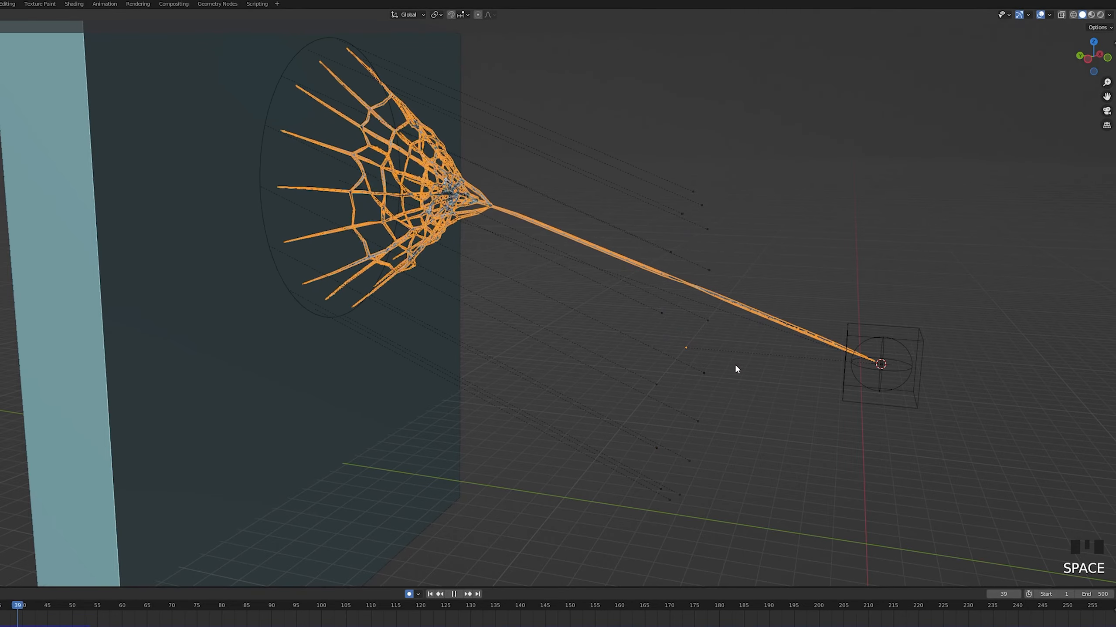
pyautogui.click(894, 371)
pyautogui.press('g')
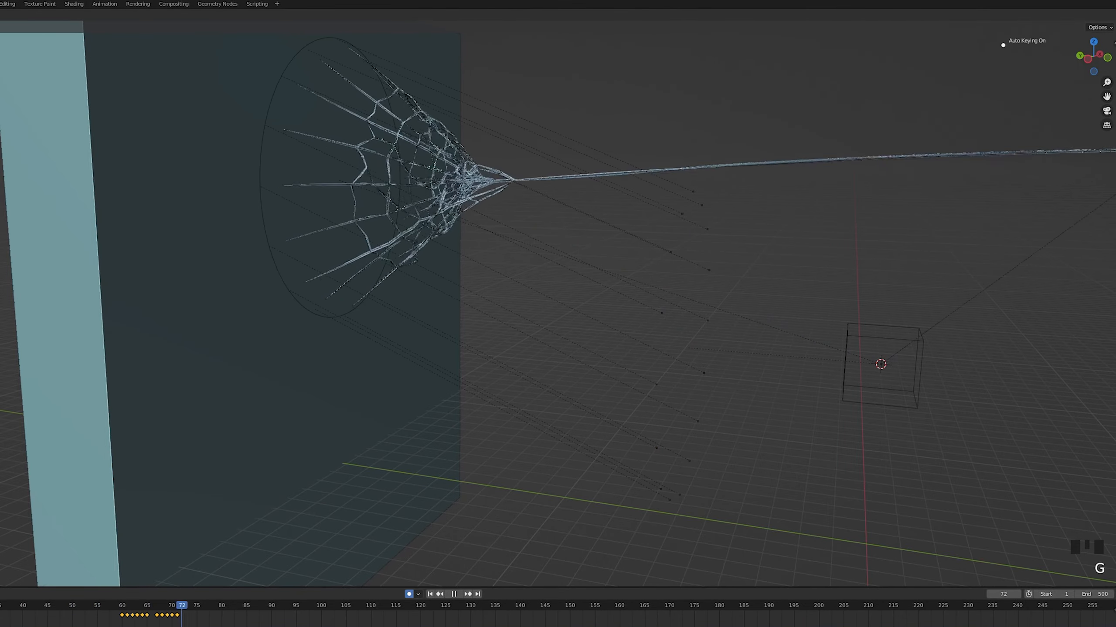
pyautogui.press('Escape')
# Play the simulation again with auto keying on and move the sphere empty to record its motion as keyframes.
pyautogui.press('space')
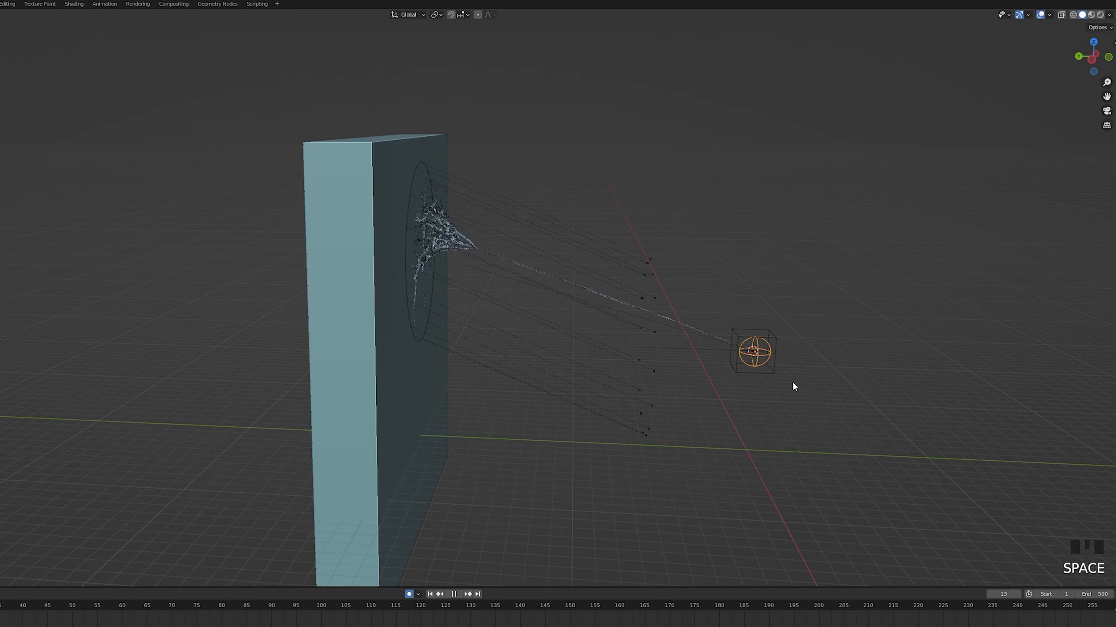
pyautogui.moveTo(761, 396); pyautogui.dragTo(758, 396, button='middle')
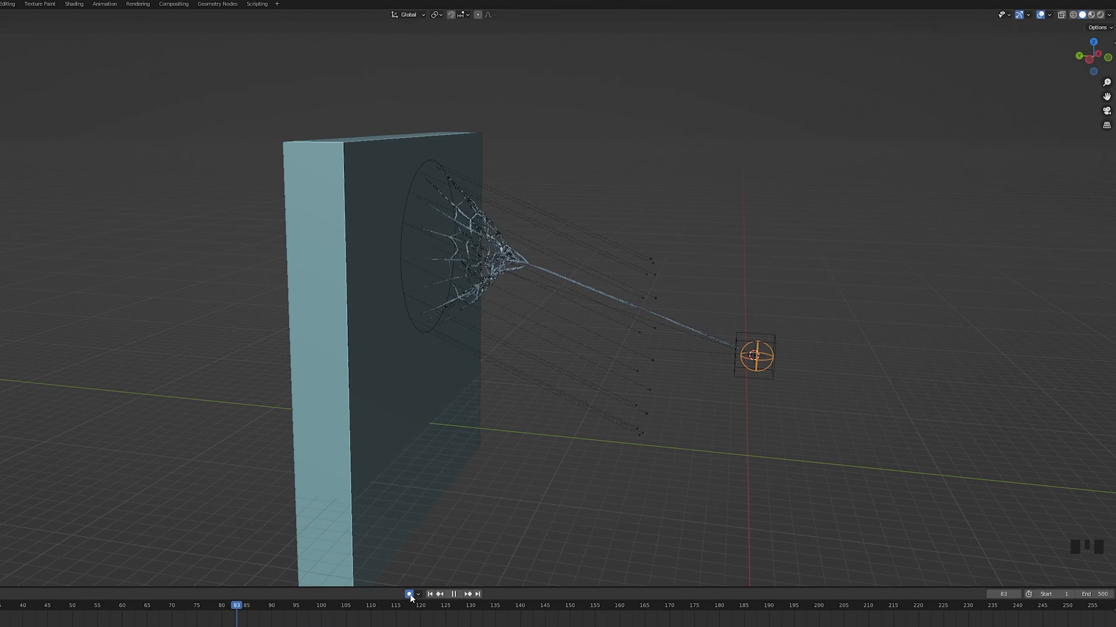
pyautogui.press('g')
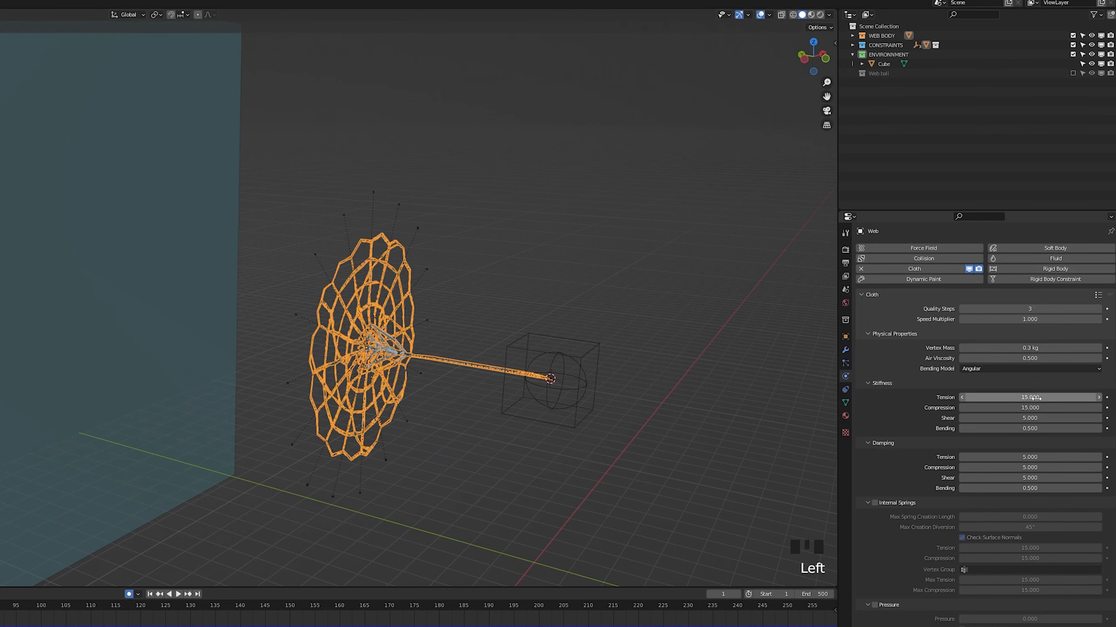
# Bake the web's cloth cache for frames 1 to 500, then stop playback at frame 174 and check it in rendered shading.
pyautogui.scroll(-12, 960, 507)
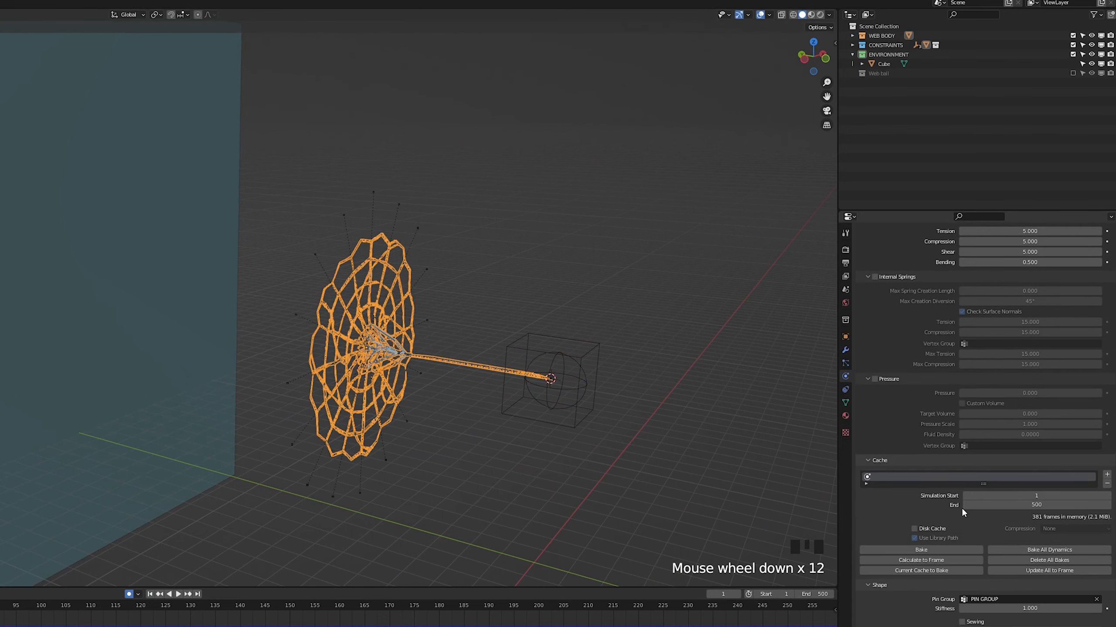
pyautogui.scroll(1, 944, 498)
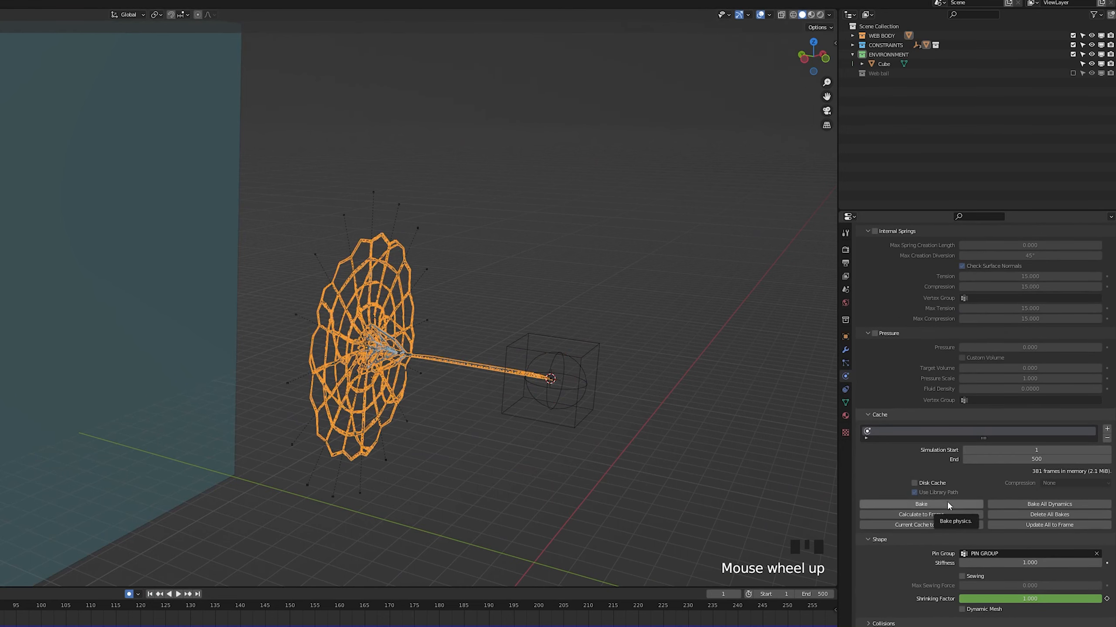
pyautogui.click(909, 506)
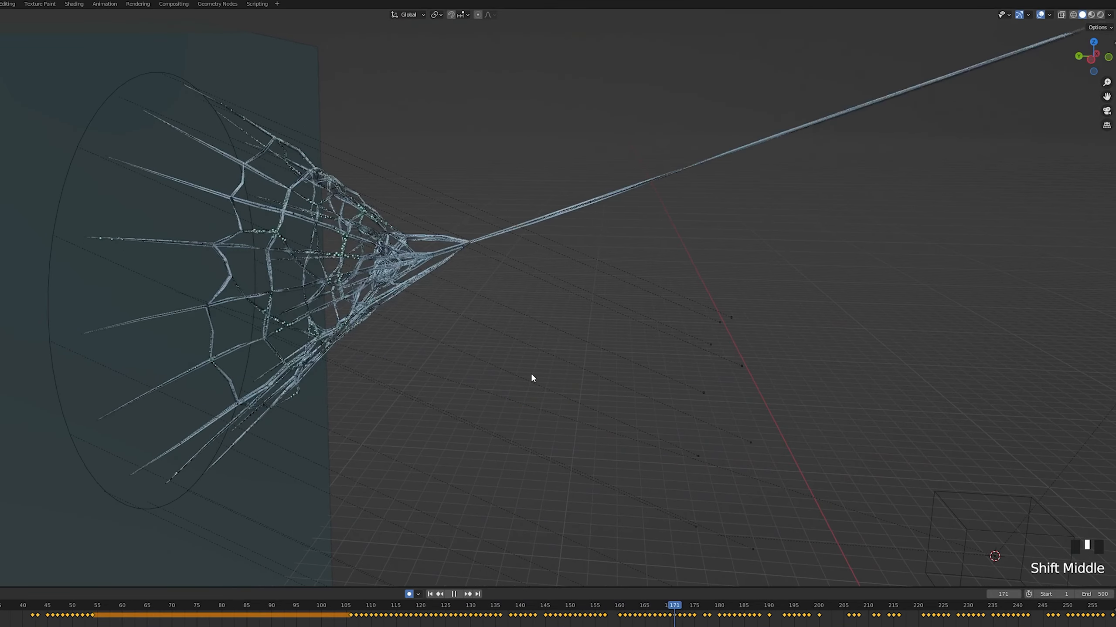
pyautogui.press('space')
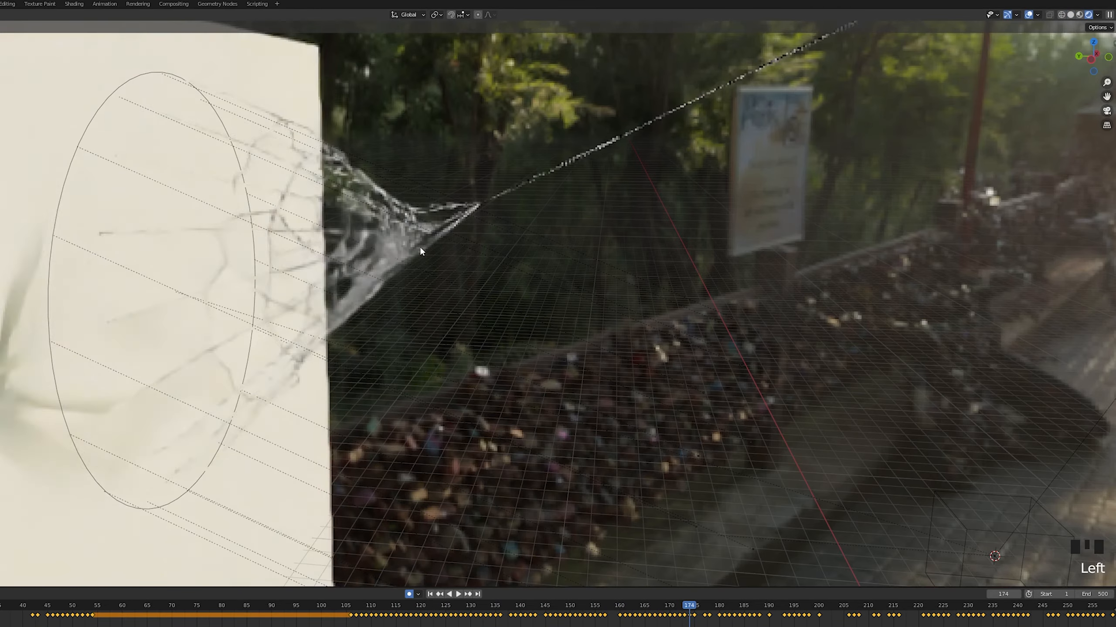